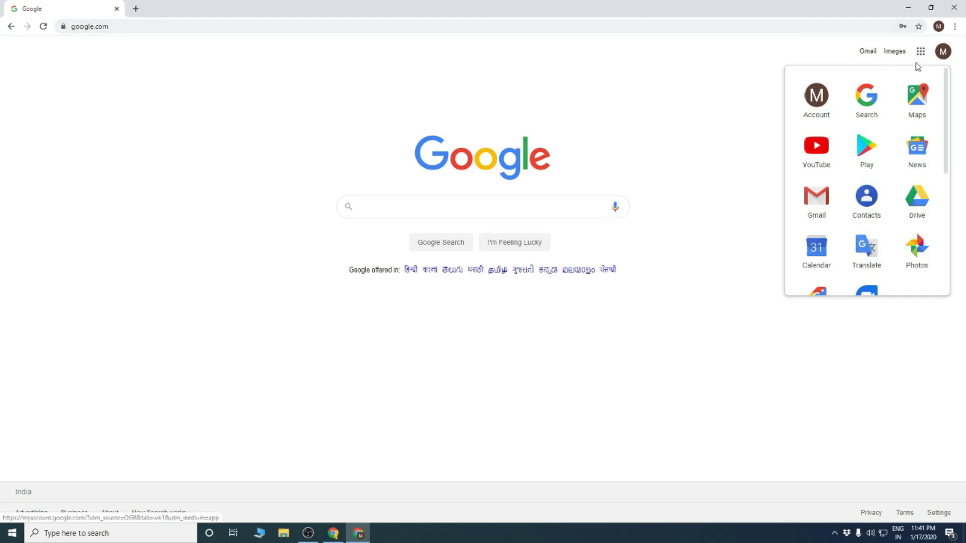
- Open Blogger from the list of Google apps
scroll(897, 205, down, 3)
click(920, 233)
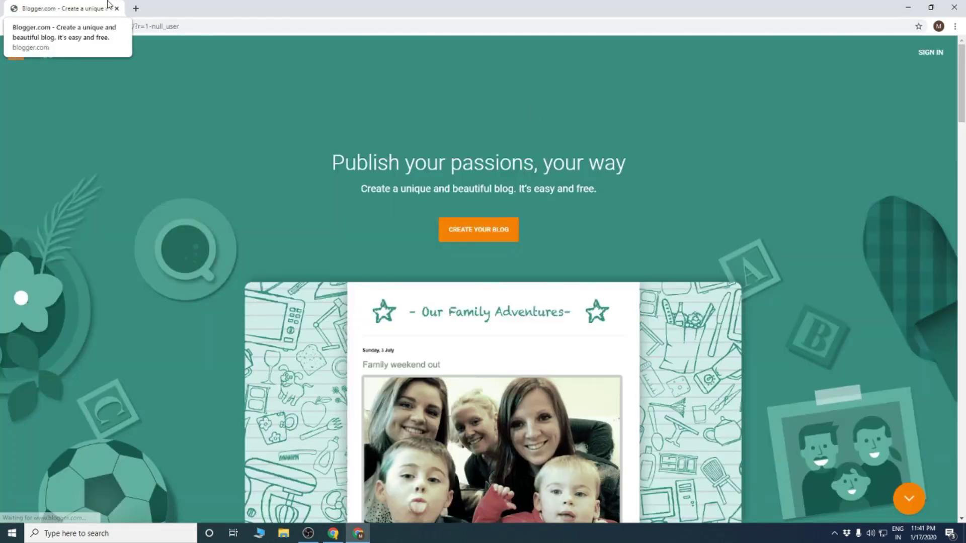
- Search for "bloger" in a new tab, open the Blogger.com result and close the first Blogger tab
click(136, 8)
text(b)
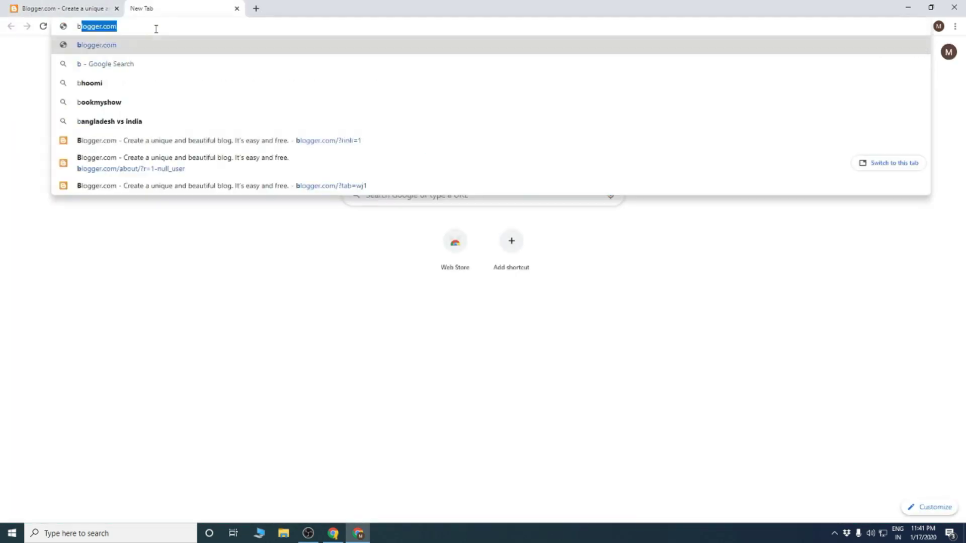
text(loger)
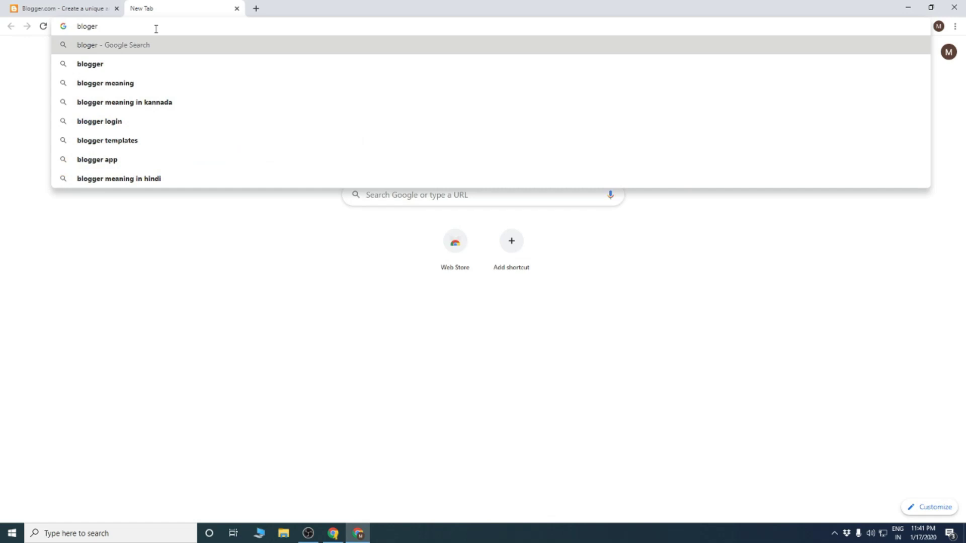
key(Return)
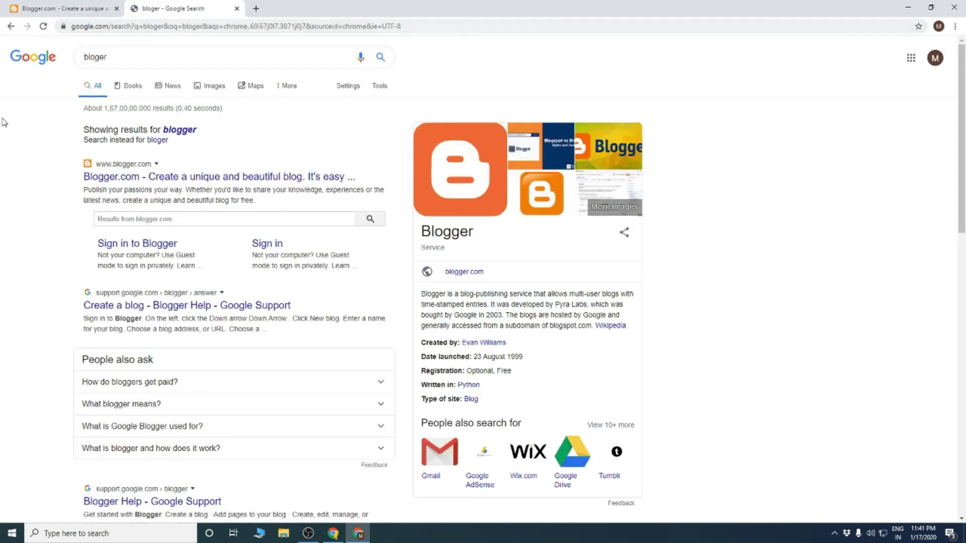
click(125, 175)
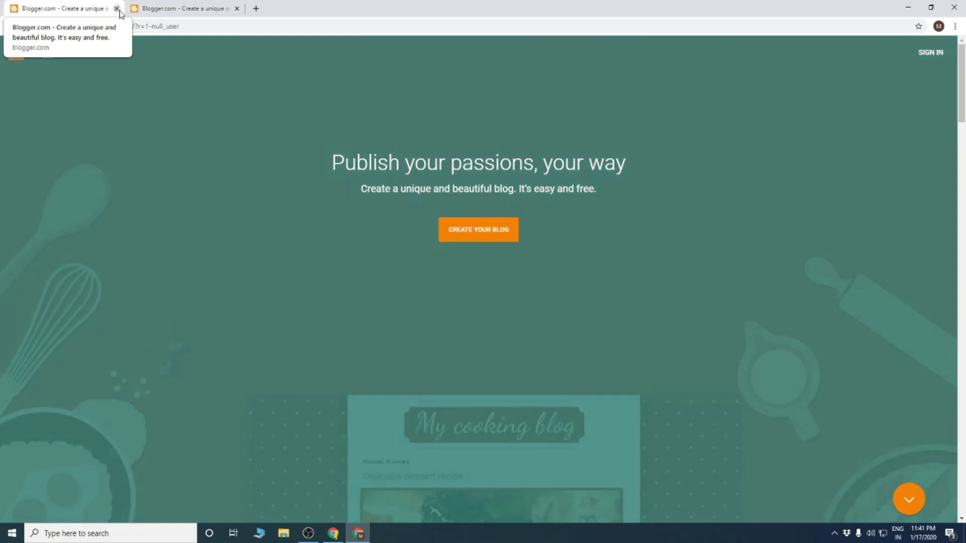
click(117, 9)
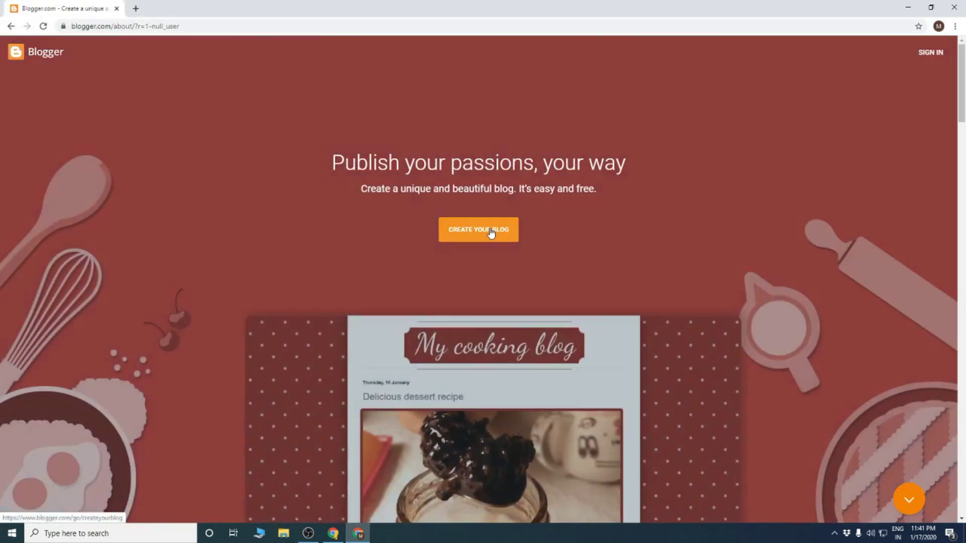
- Start creating a blog and sign in with the listed Google account, entering the account password
click(490, 231)
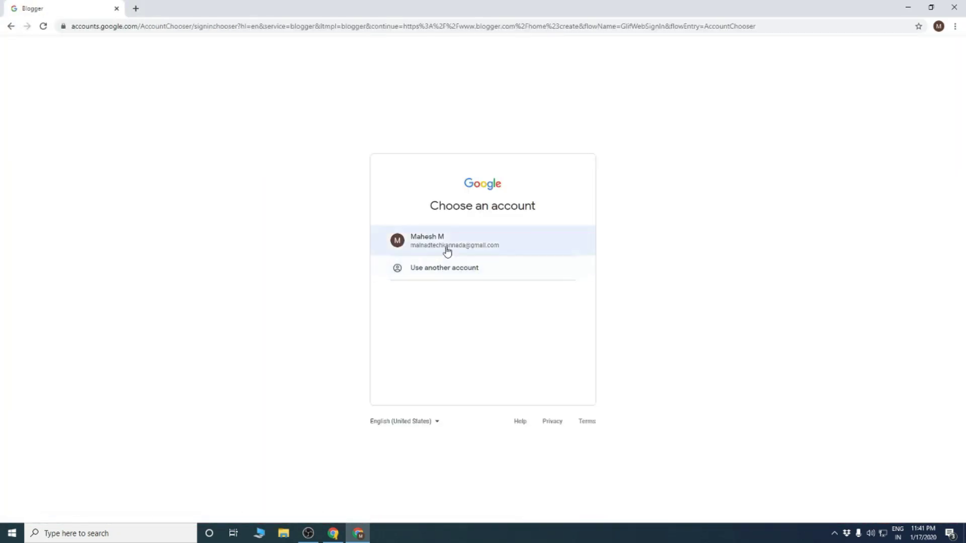
click(466, 238)
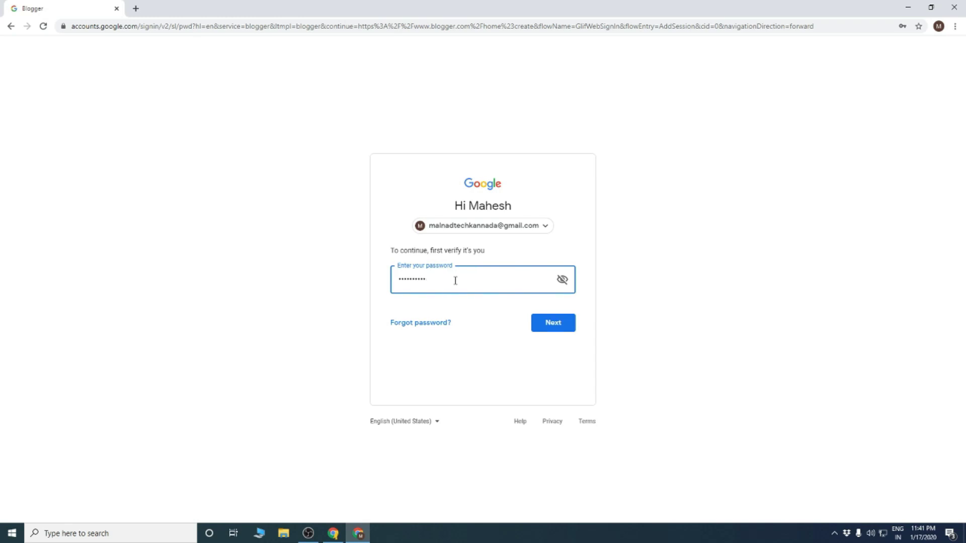
key(Return)
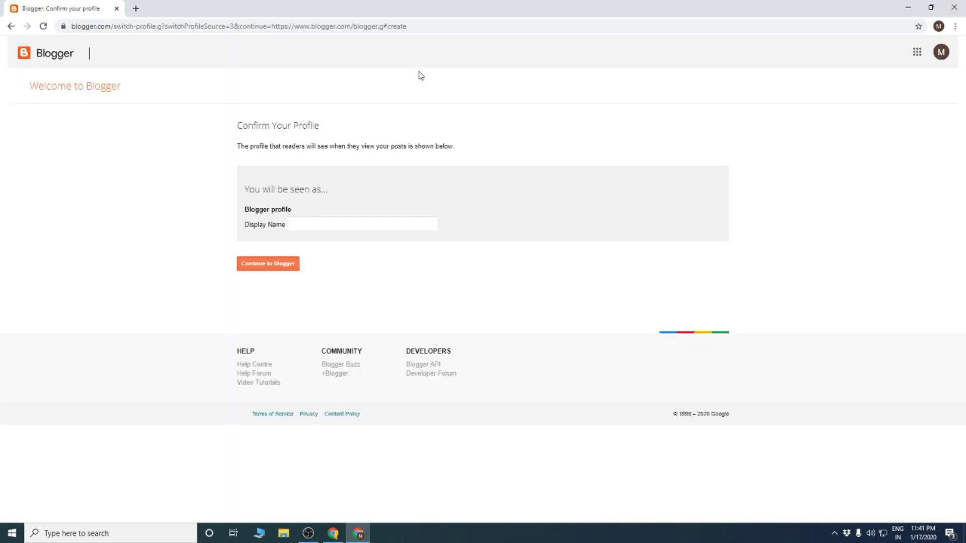
- Confirm the Blogger profile with the display name Malnad Tech Kannada and dismiss the European Union cookie notice
click(291, 225)
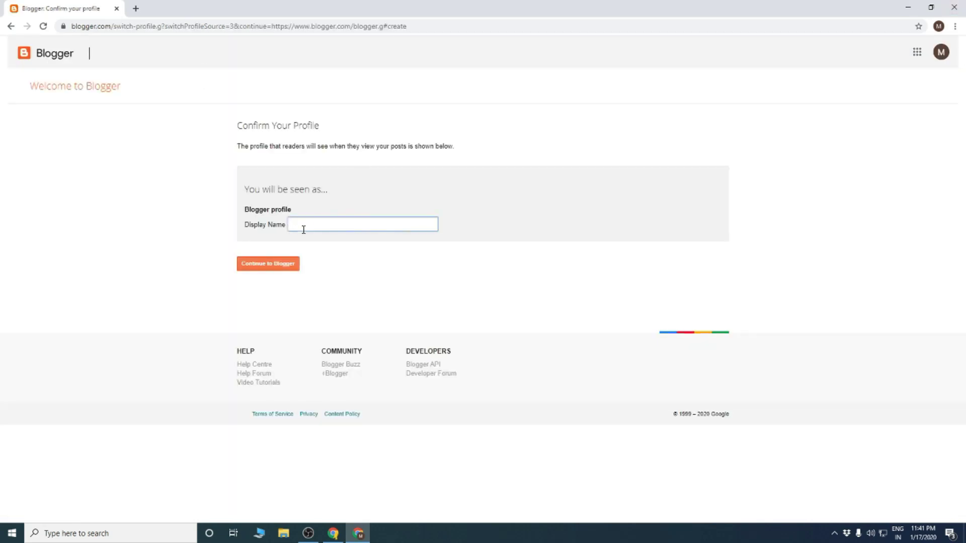
text(Malnad Tech Kannade)
click(281, 270)
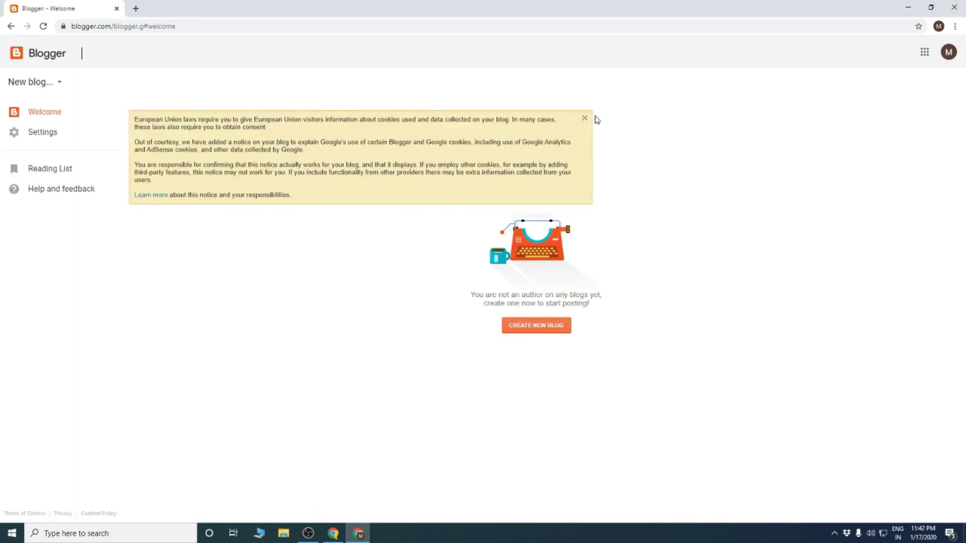
click(584, 119)
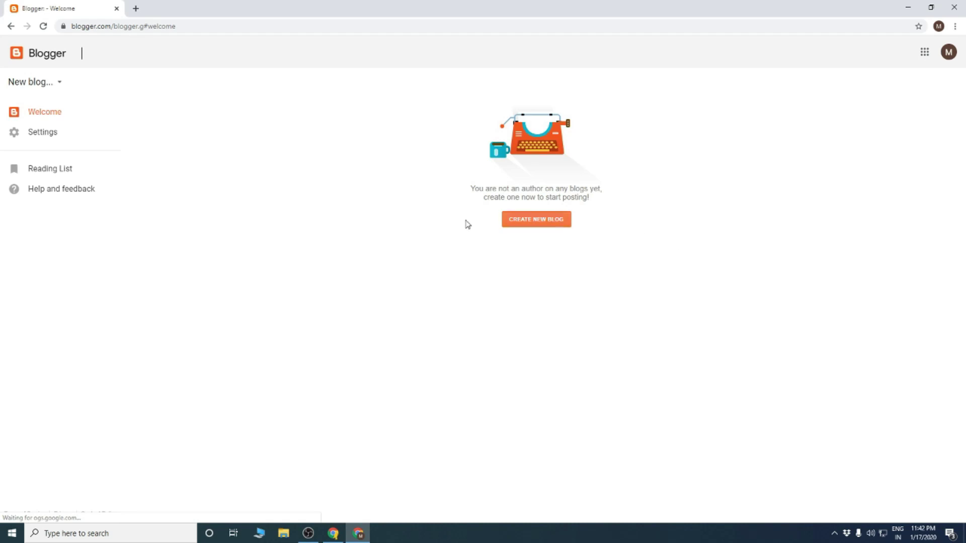
- Check the user settings and return to the Welcome page
click(43, 133)
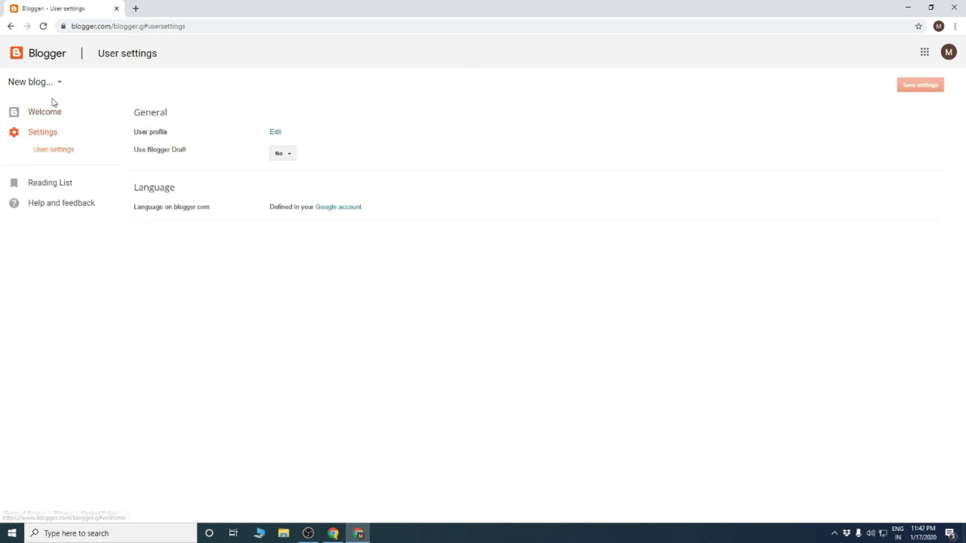
click(51, 114)
- Start a new blog and give it the title Malnad Tech Kannada
click(527, 218)
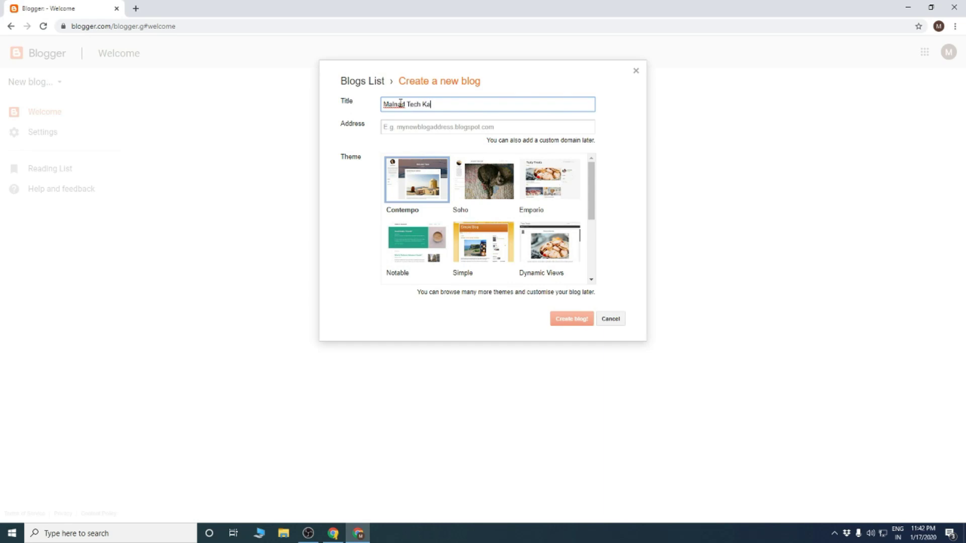
click(428, 128)
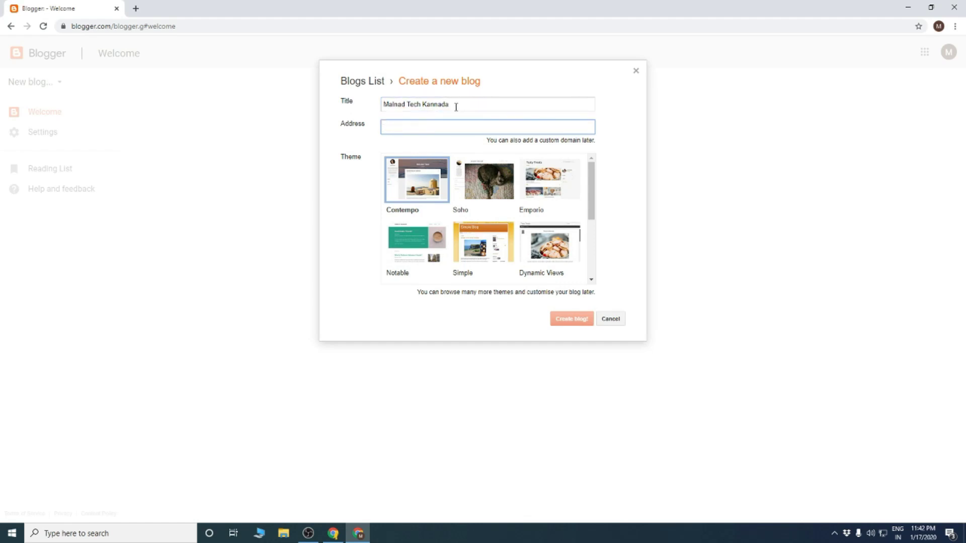
click(135, 8)
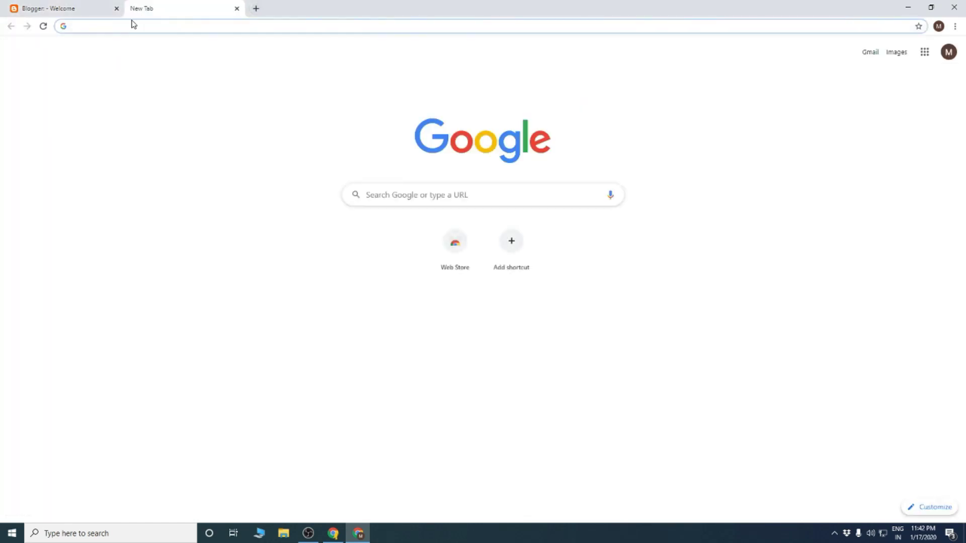
click(86, 4)
- Try malnadtech.blogspot.com as the blog address and extend it to malnadtechkannada.blogspot.com
click(429, 127)
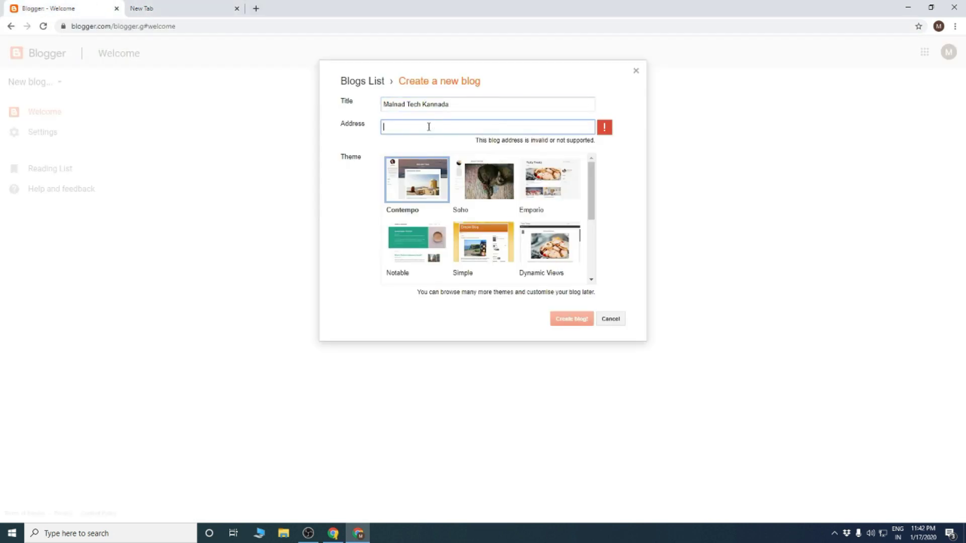
text(k)
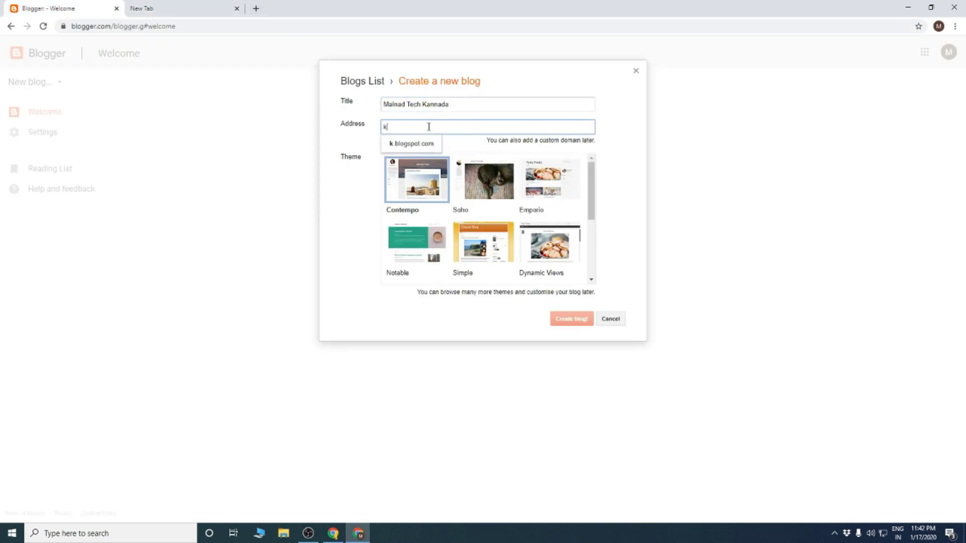
key(BackSpace)
text(malnadtech)
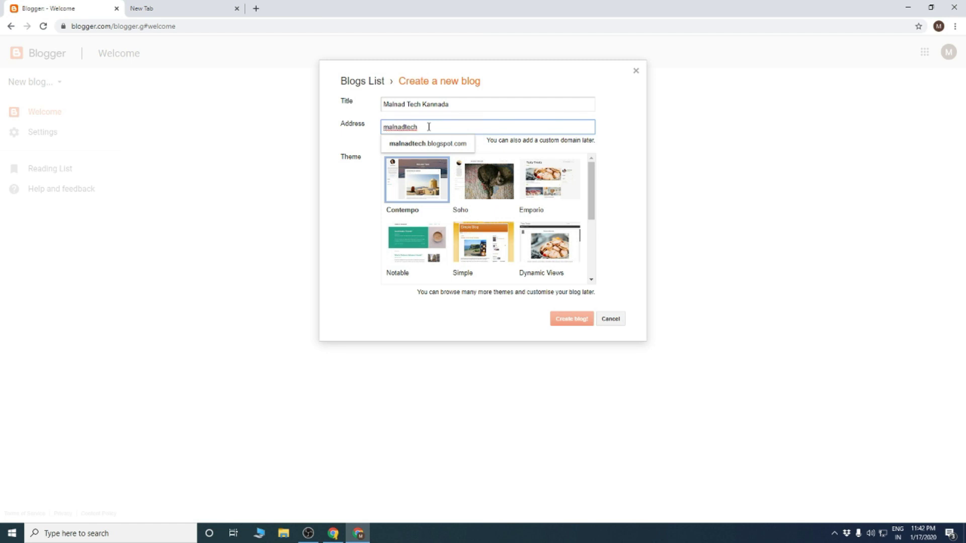
click(453, 145)
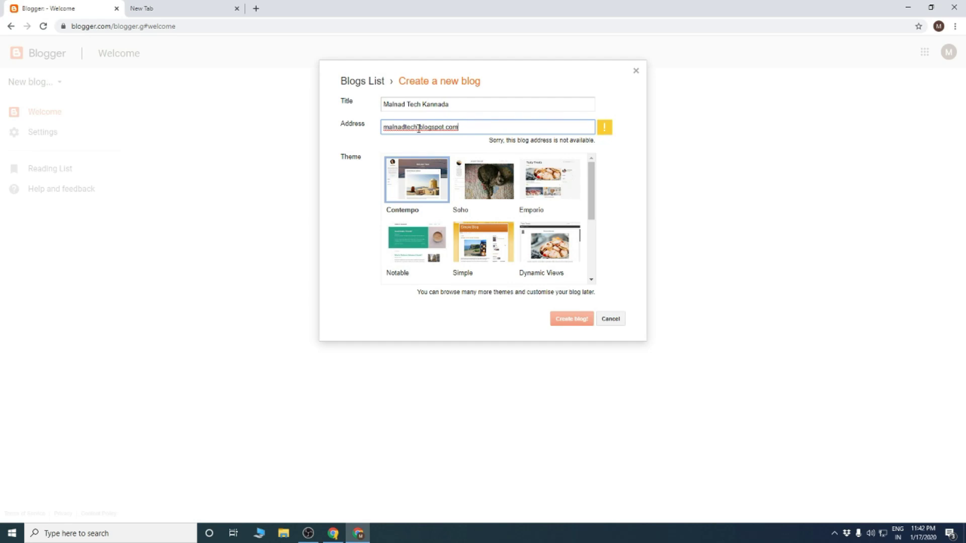
text(kannada)
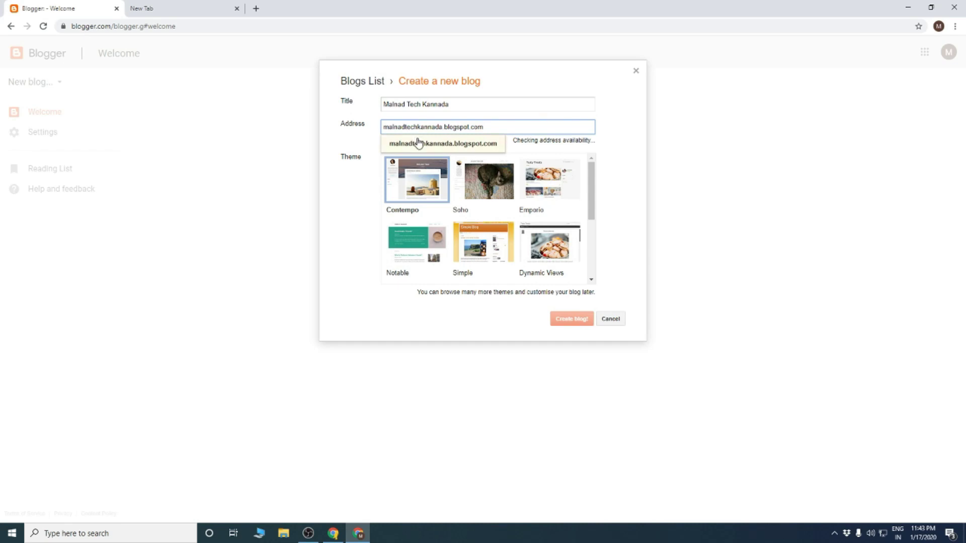
click(450, 145)
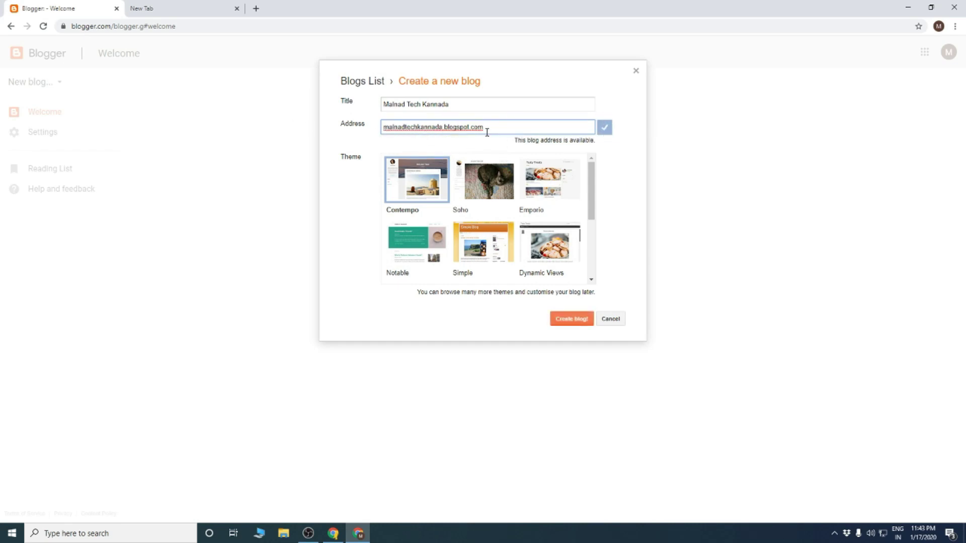
- Create the blog with the Travel theme and decline the Google Domains offer
scroll(503, 219, down, 2)
scroll(498, 220, up, 2)
scroll(479, 221, down, 2)
scroll(479, 222, down, 1)
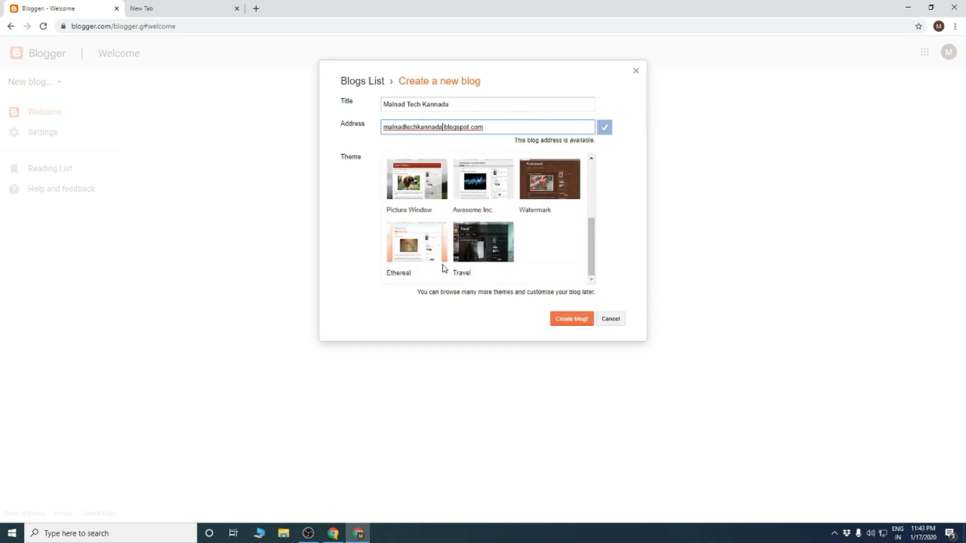
scroll(442, 268, up, 3)
scroll(476, 241, down, 3)
click(507, 259)
click(572, 320)
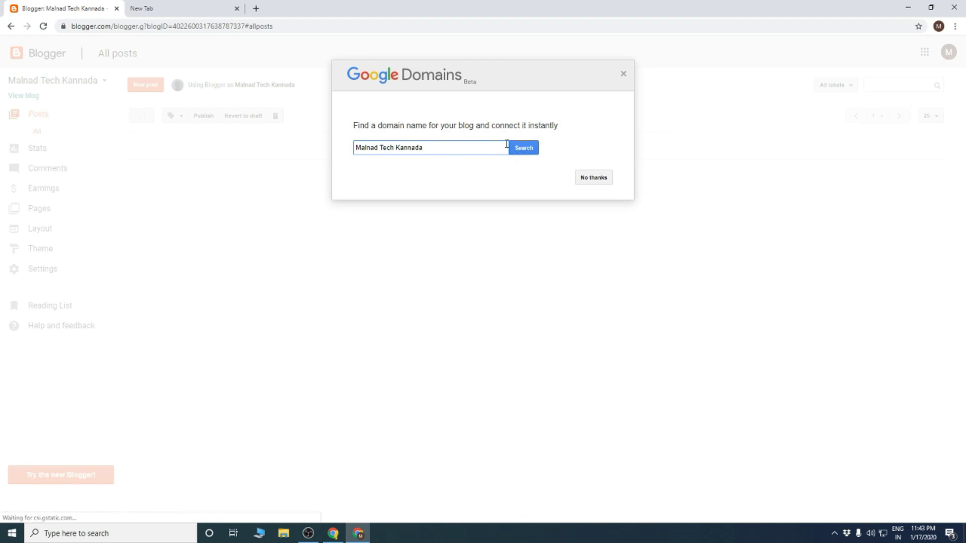
click(591, 177)
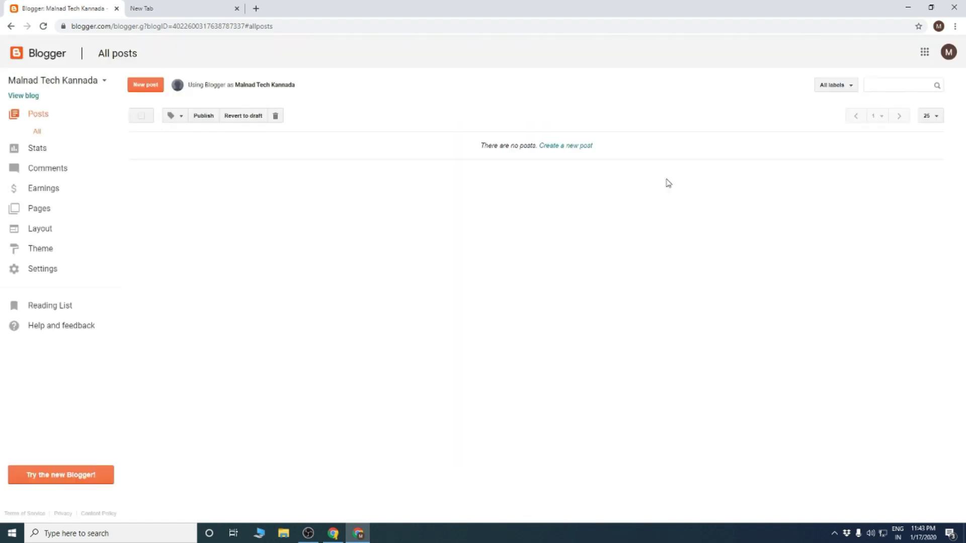
- View the live blog in a separate tab and return to the Blogger dashboard
right_click(31, 96)
click(65, 104)
click(173, 8)
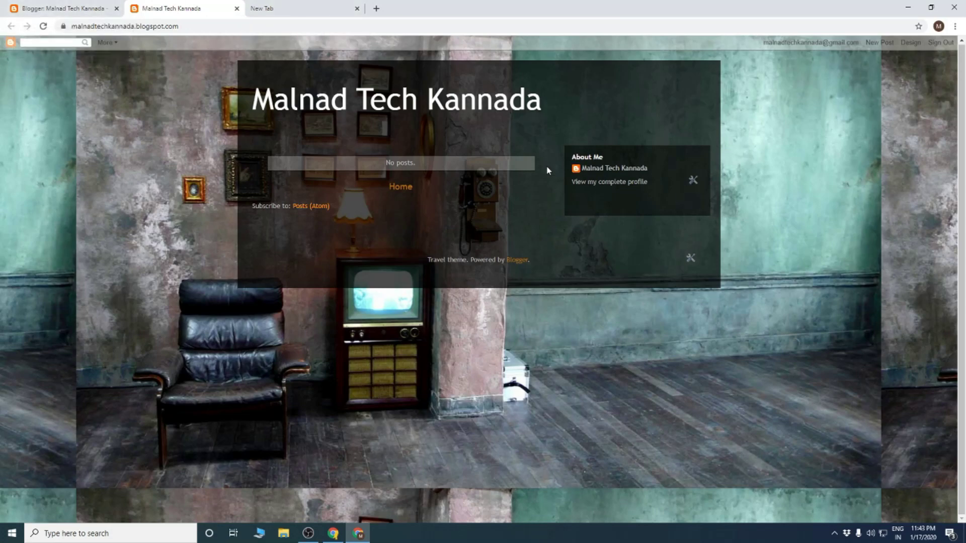
click(41, 9)
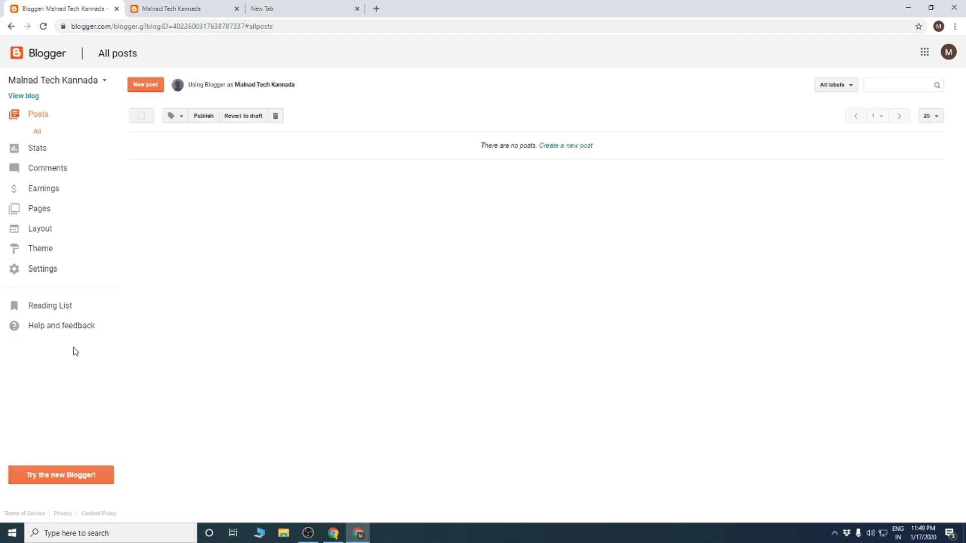
- Examine the blog's available base themes and the theme's Backup / Restore options
click(45, 252)
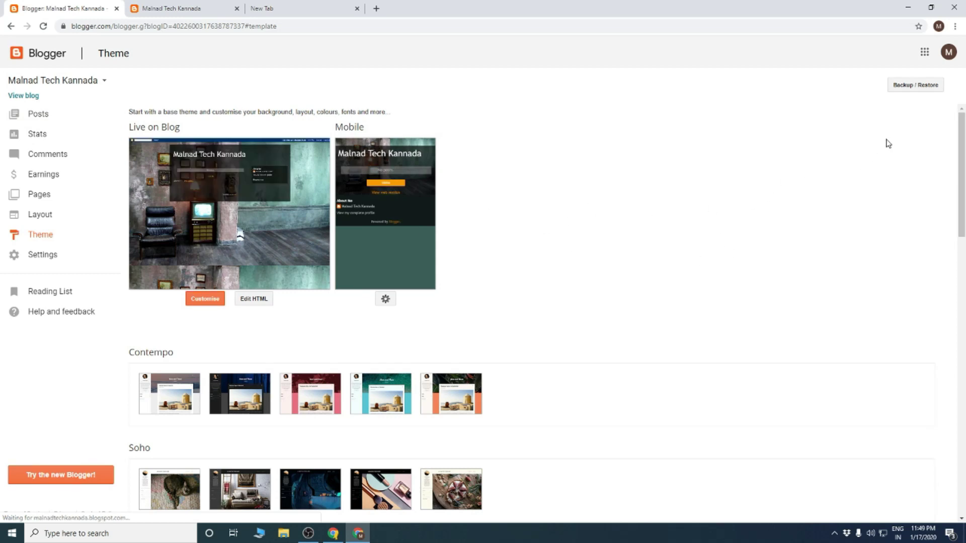
scroll(418, 260, down, 5)
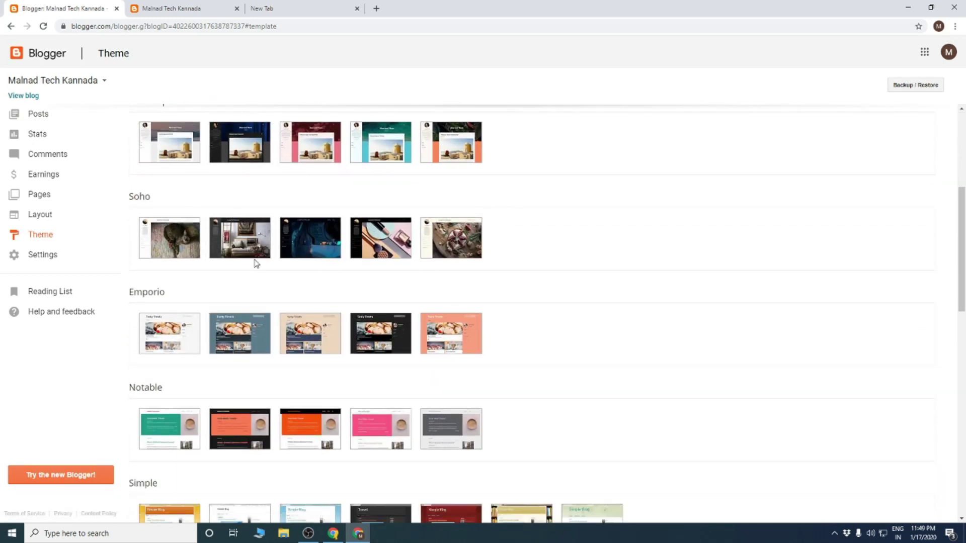
scroll(338, 413, down, 1)
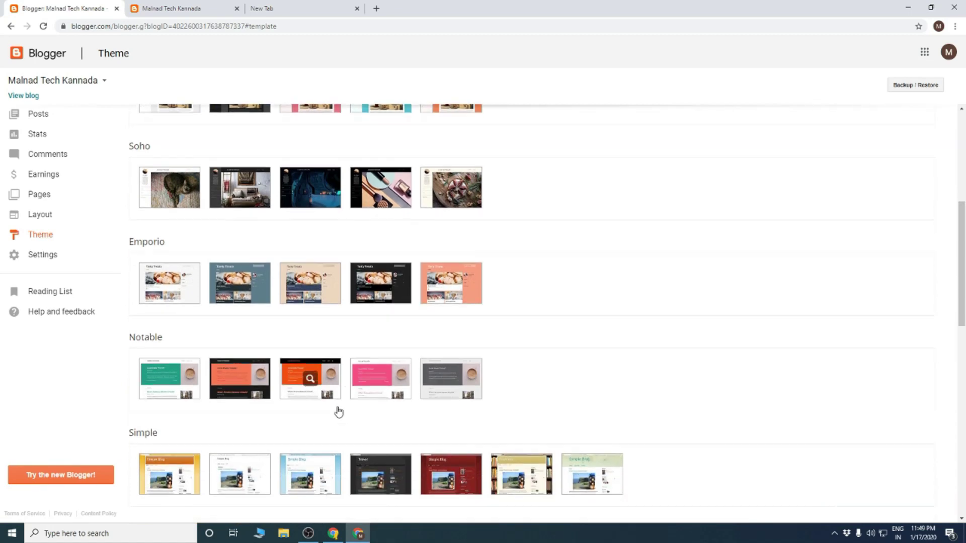
scroll(338, 413, down, 8)
scroll(466, 380, up, 14)
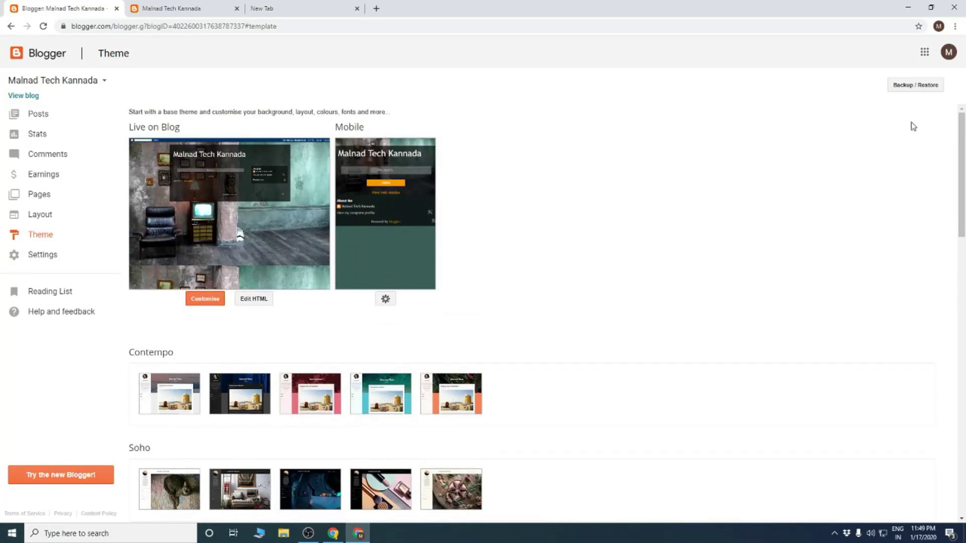
click(914, 84)
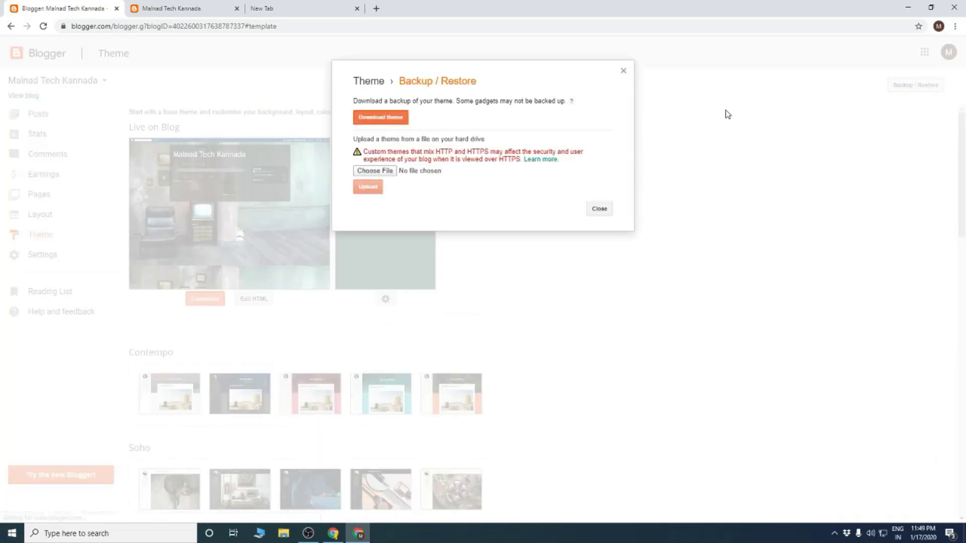
click(624, 71)
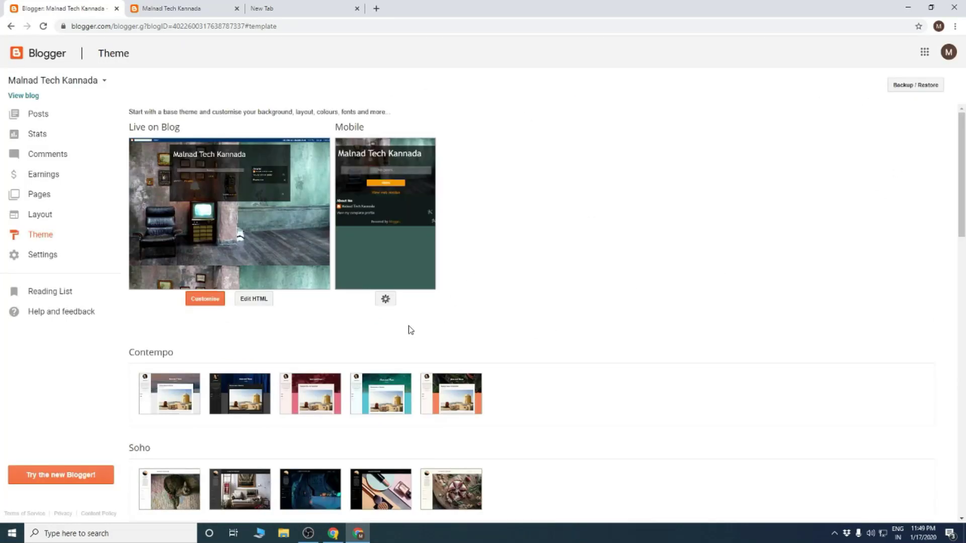
- Set mobile devices to show the desktop theme instead of the mobile theme and save the choice
click(386, 300)
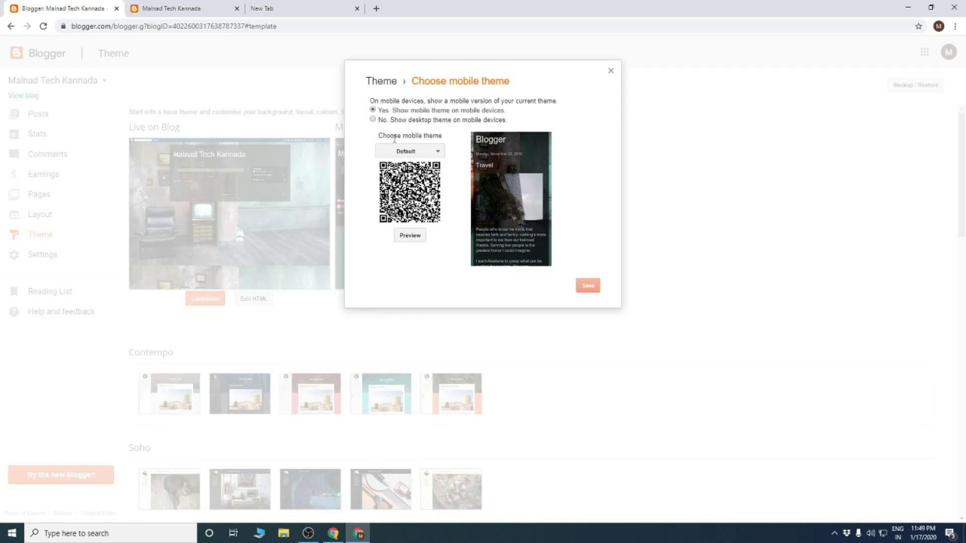
click(372, 120)
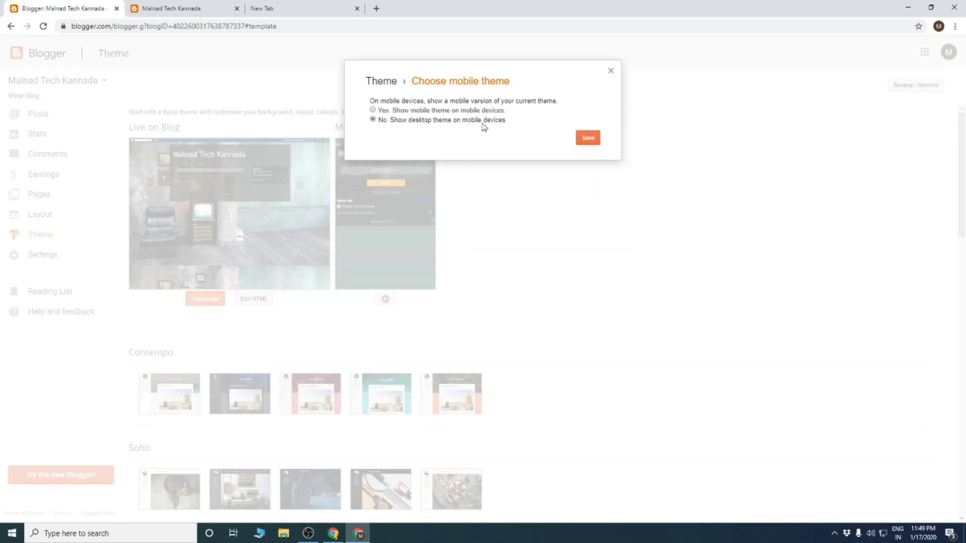
click(587, 137)
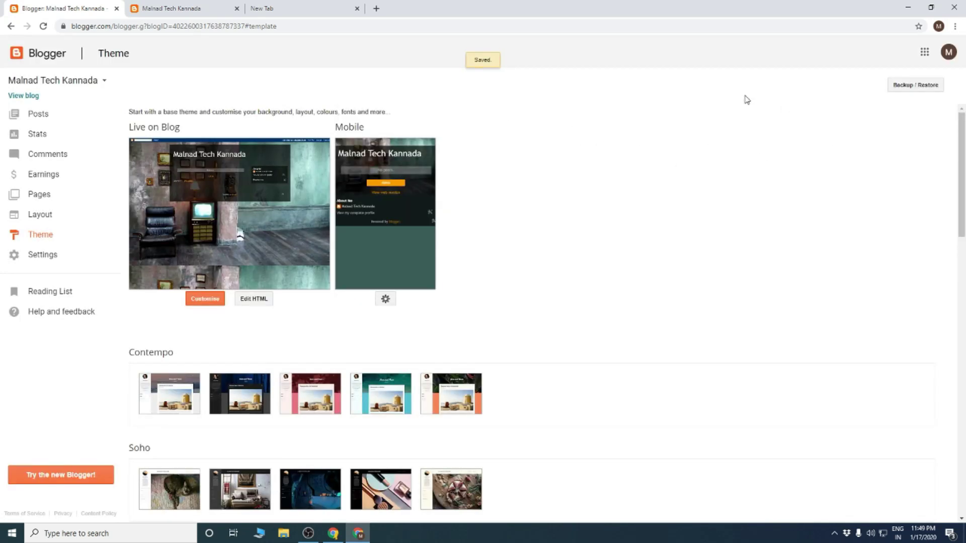
- Check the theme upload option, then browse the FlexMag Responsive Blog template files in the desktop's Blogger Template folder
click(919, 91)
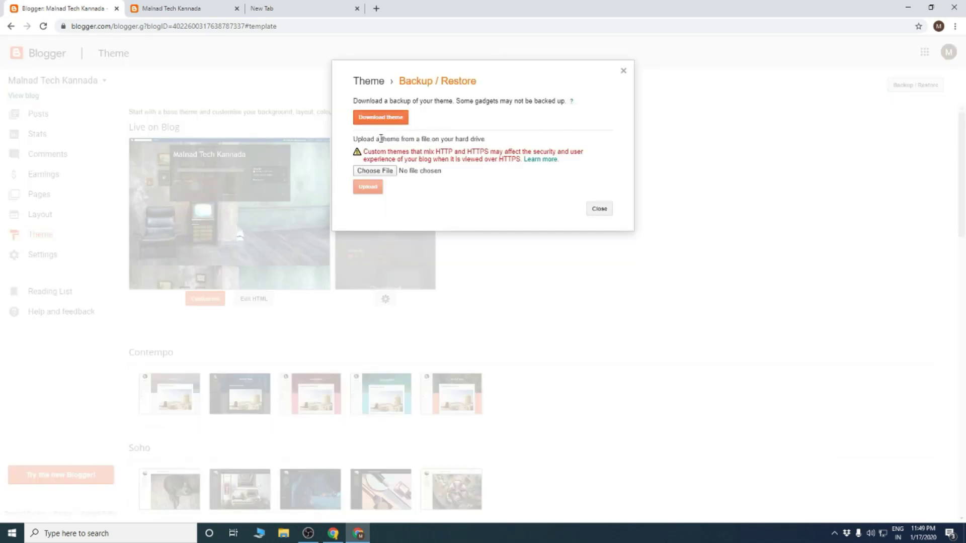
click(624, 71)
drag(618, 10, 394, 92)
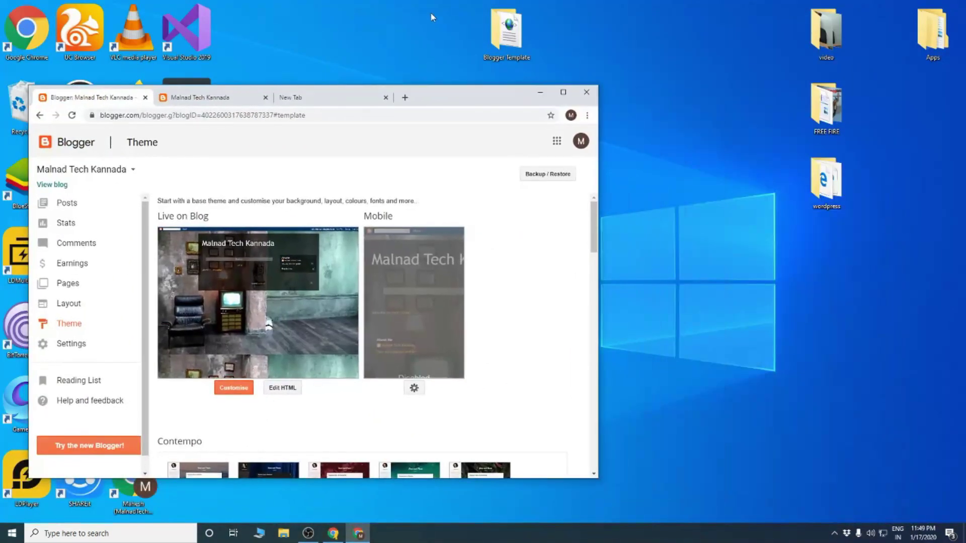
double_click(508, 33)
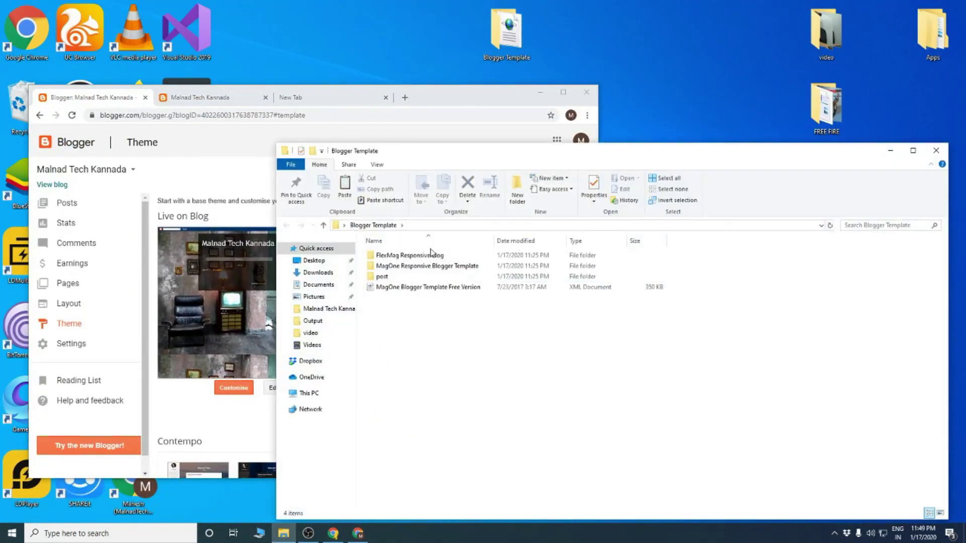
double_click(410, 258)
double_click(399, 256)
click(406, 256)
double_click(406, 258)
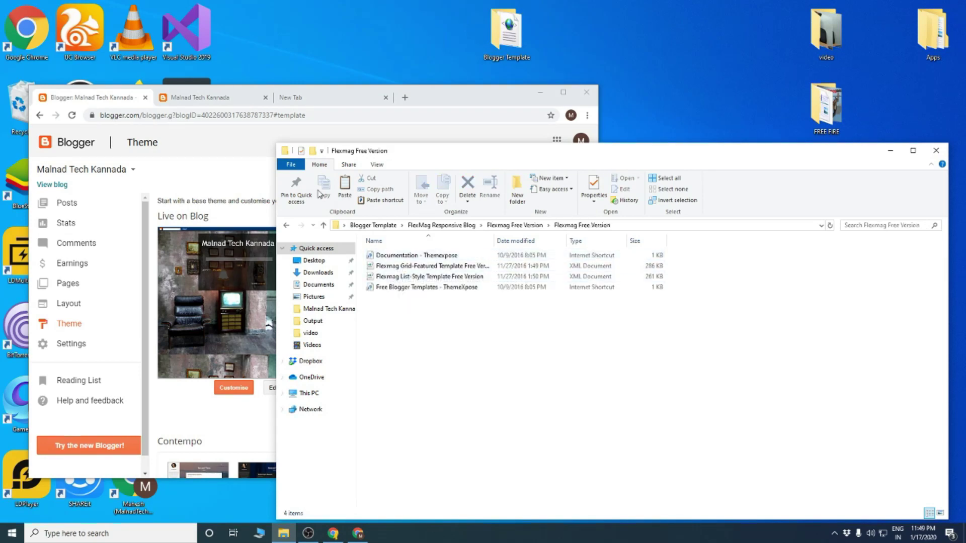
click(286, 225)
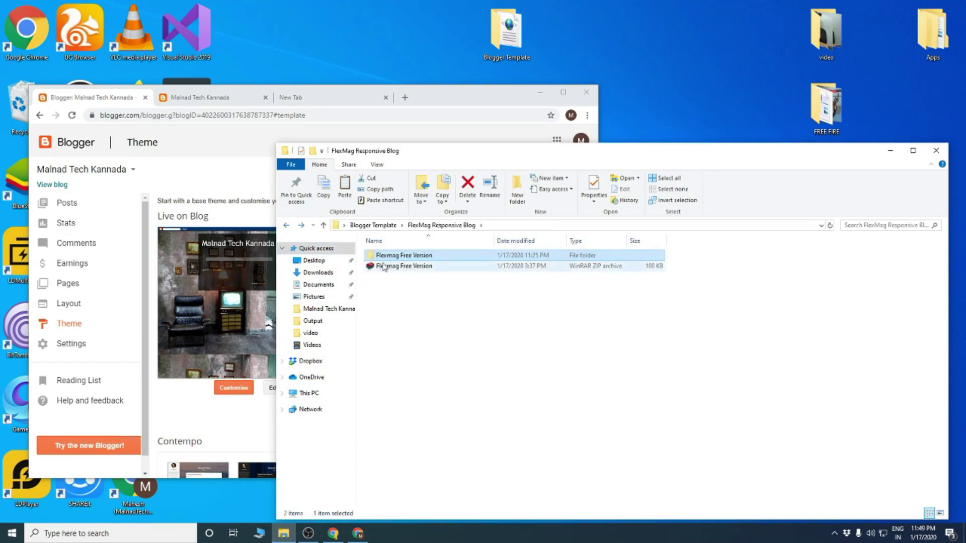
click(287, 225)
- Locate the MagOne Blogger Template Free Version XML file inside the MagOne Responsive Blogger Template folder
double_click(432, 265)
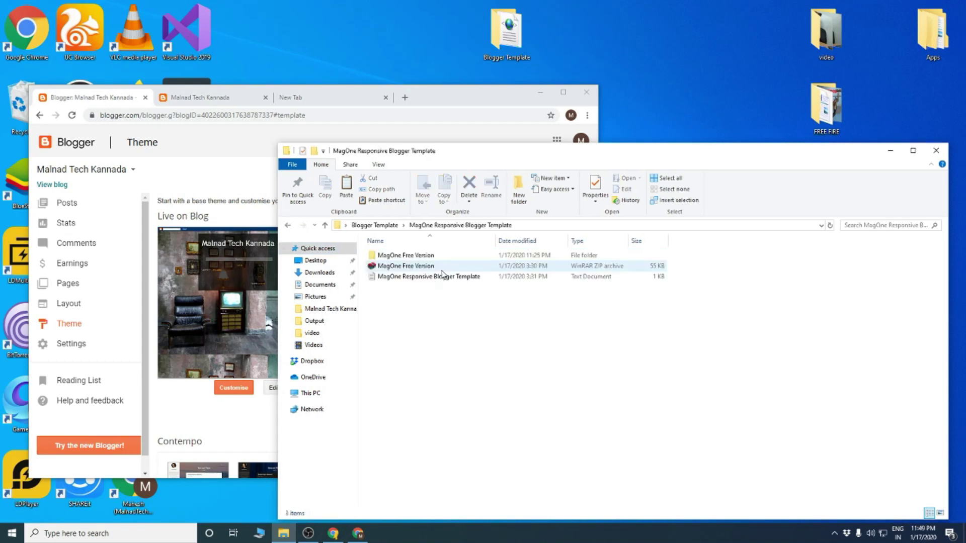
double_click(400, 256)
click(397, 256)
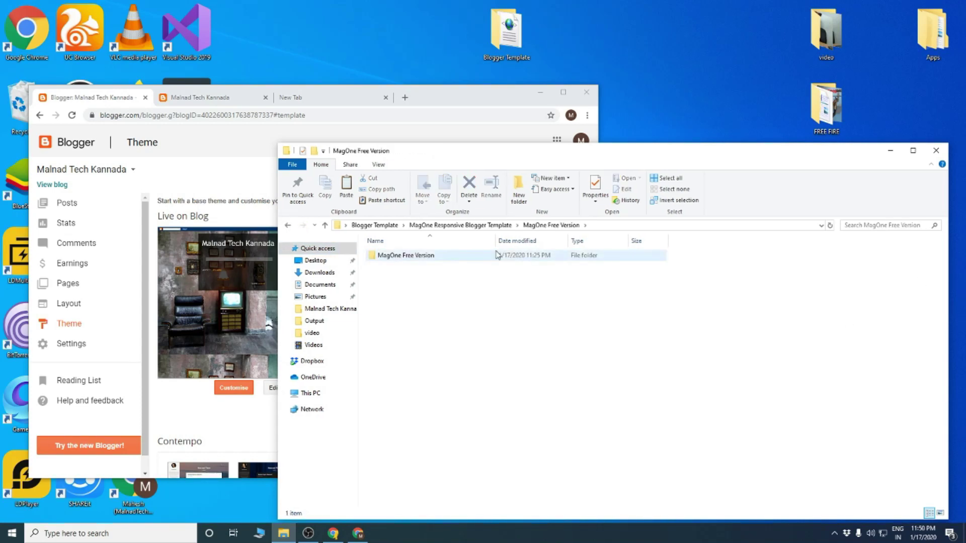
double_click(459, 258)
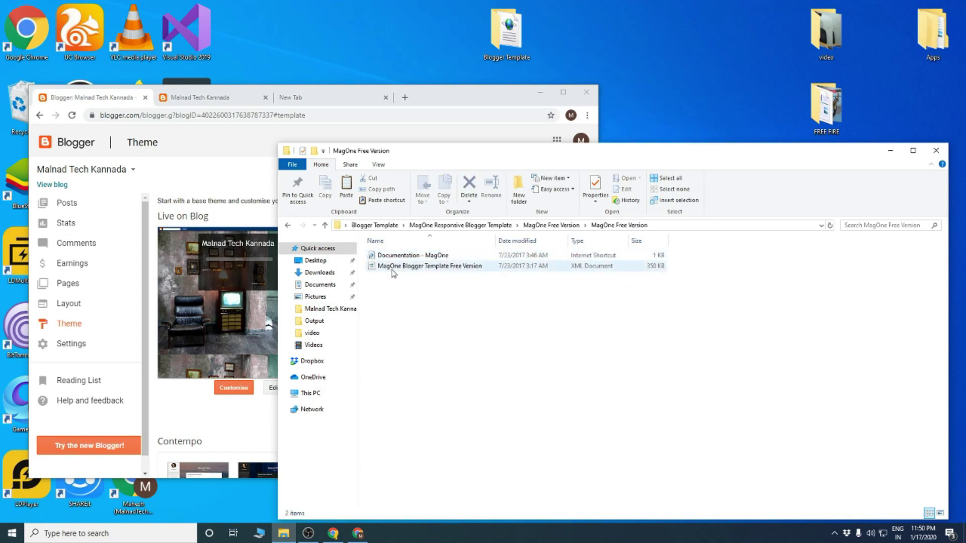
right_click(491, 266)
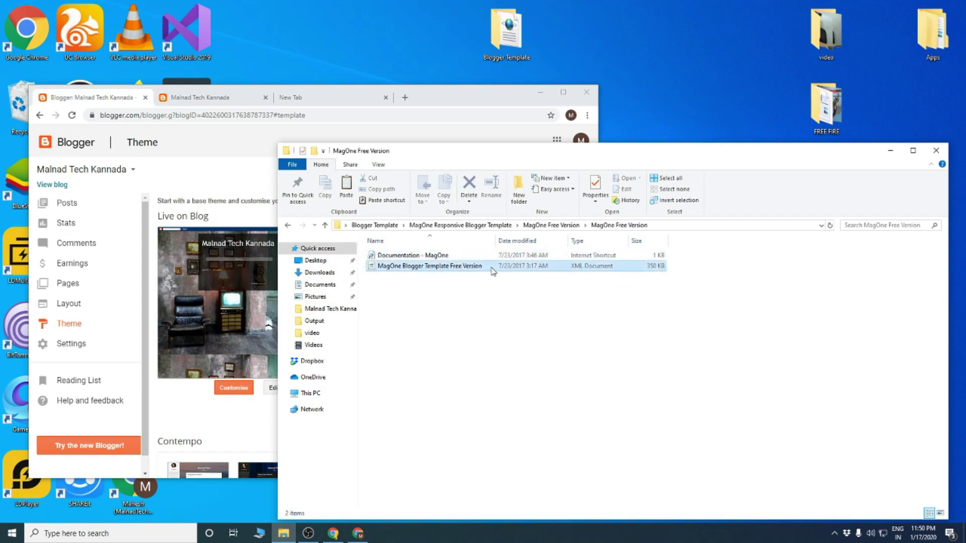
click(867, 311)
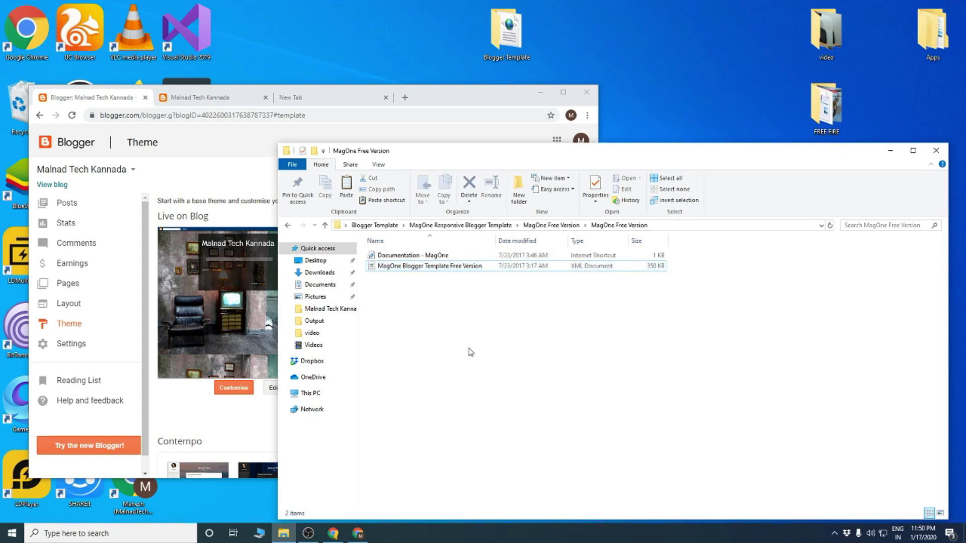
- Upload the MagOne Blogger Template Free Version XML file from the Blogger Template folder as the blog's theme
double_click(541, 94)
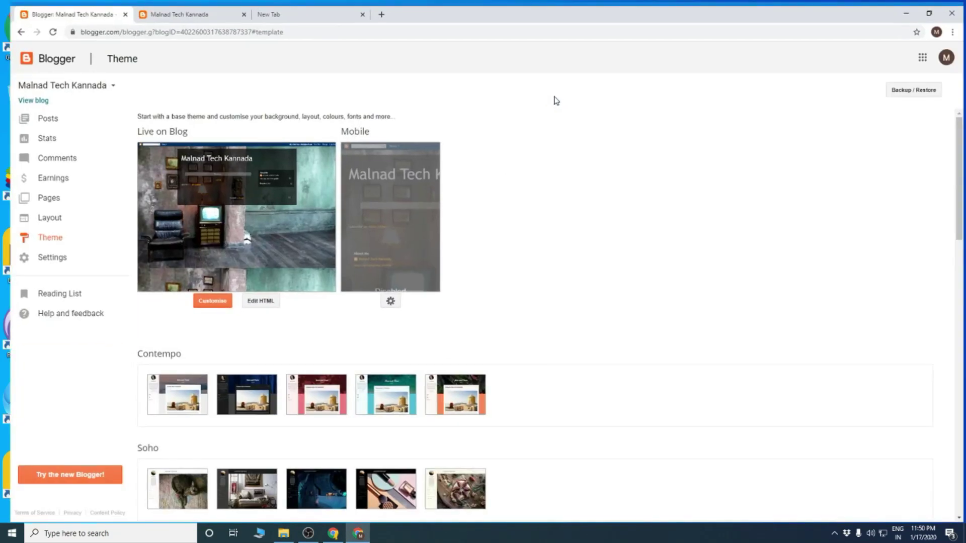
click(904, 87)
click(380, 171)
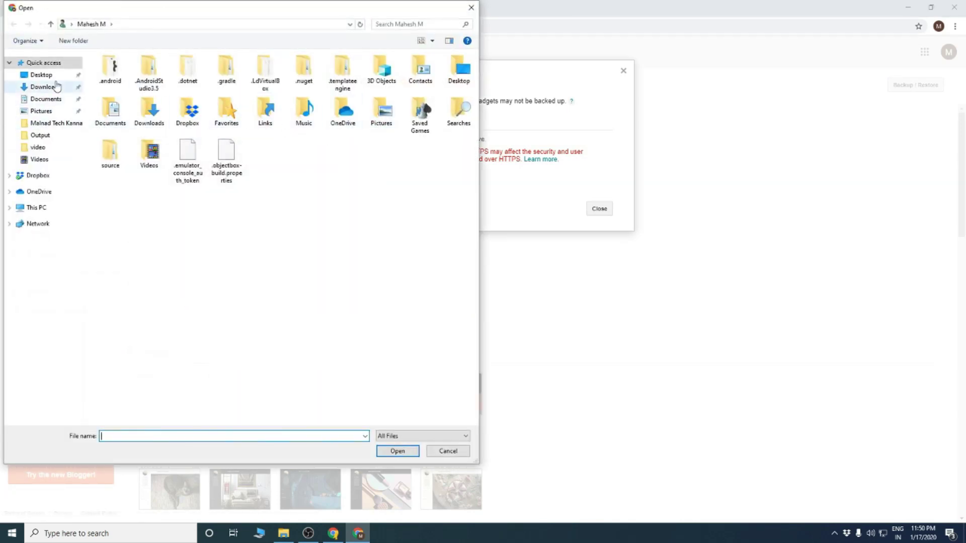
click(42, 75)
double_click(122, 83)
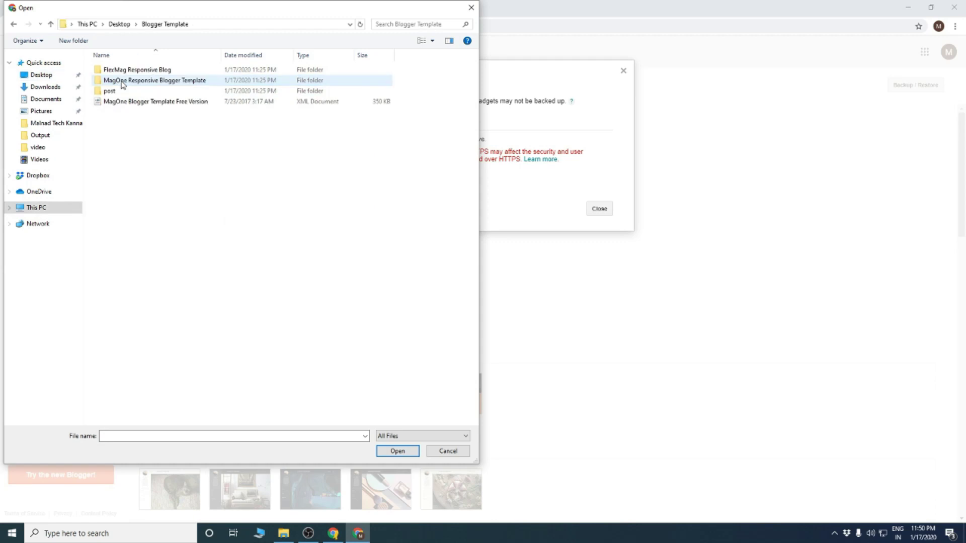
double_click(141, 81)
double_click(126, 72)
double_click(125, 71)
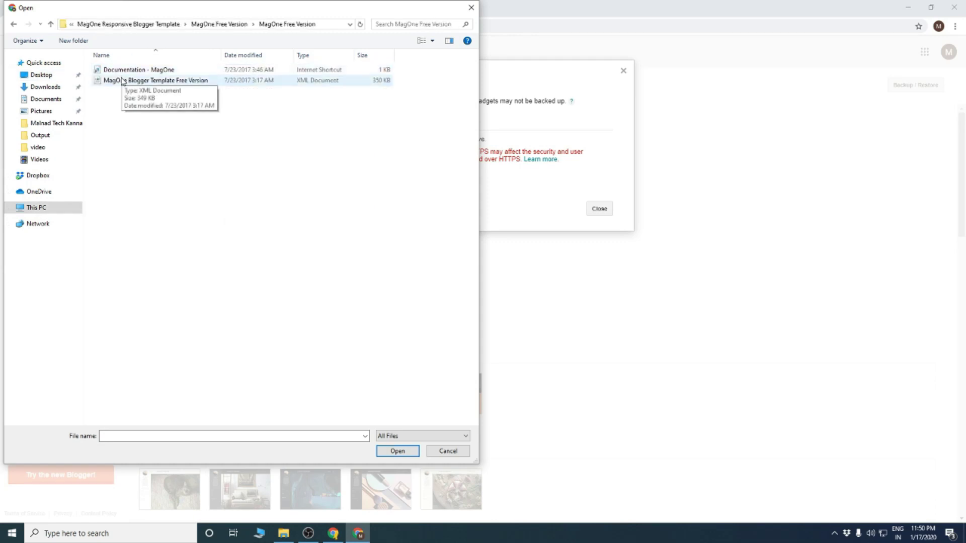
double_click(122, 81)
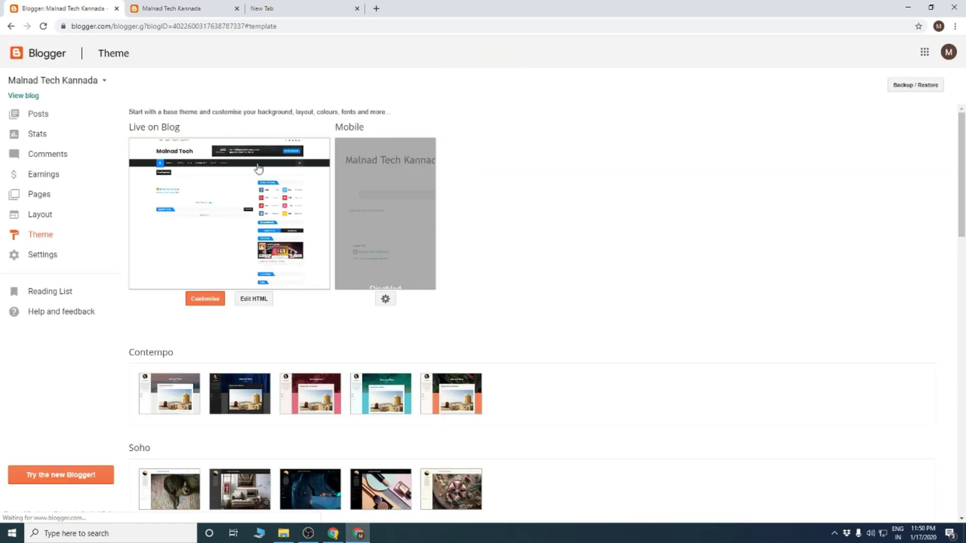
- Reload the live blog and examine the homepage with the newly uploaded theme
click(164, 9)
click(44, 26)
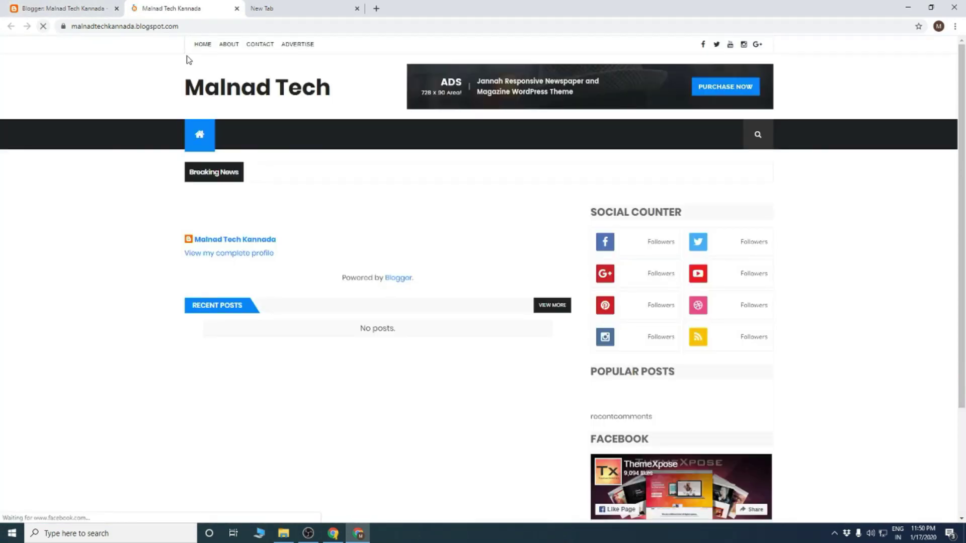
scroll(145, 248, down, 3)
scroll(483, 186, up, 4)
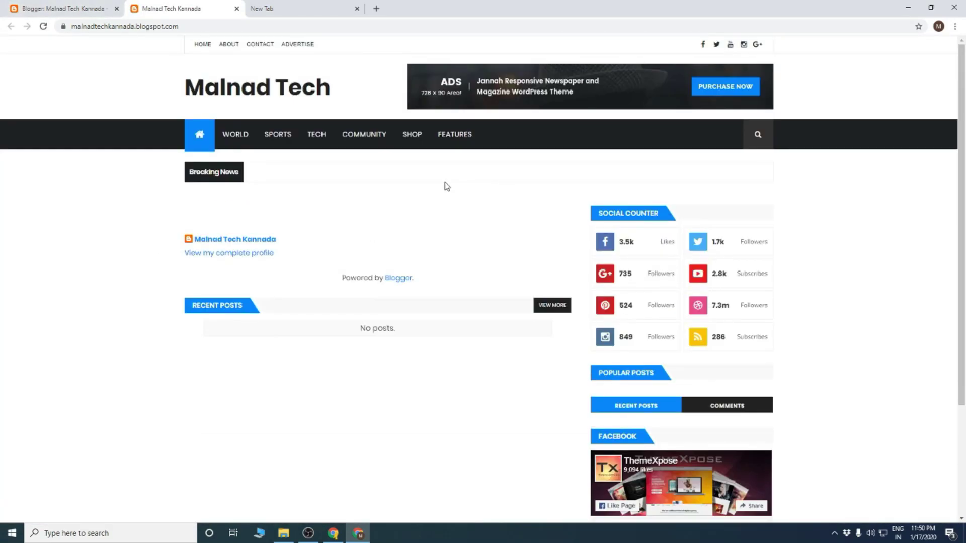
scroll(676, 298, down, 3)
scroll(573, 347, up, 3)
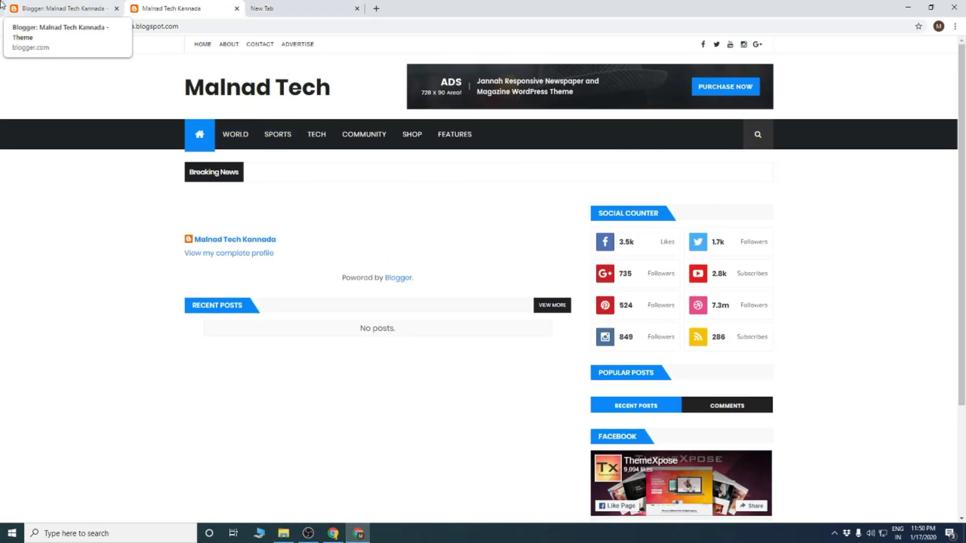
- Put the live blog in its own window and narrow it to phone width to check the responsive layout
click(42, 4)
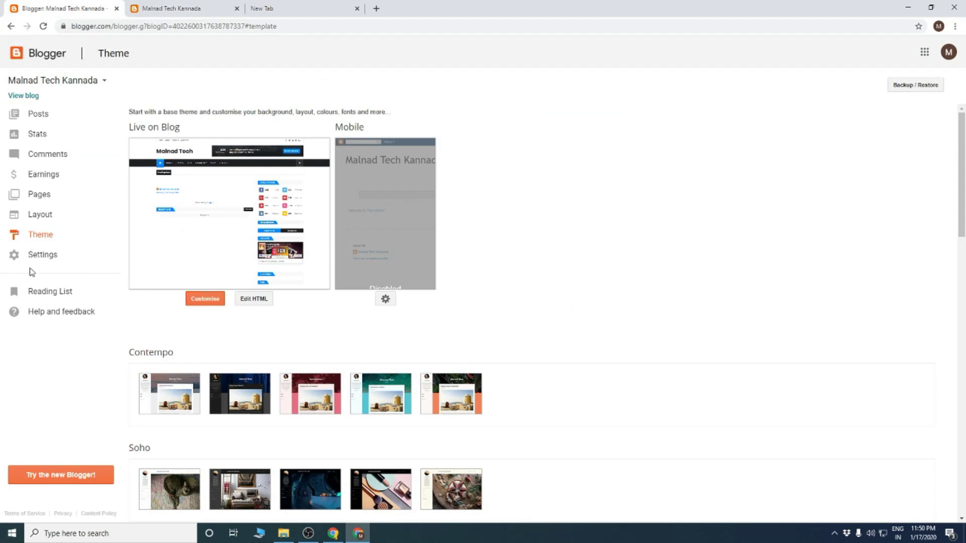
click(169, 11)
drag(169, 14, 334, 6)
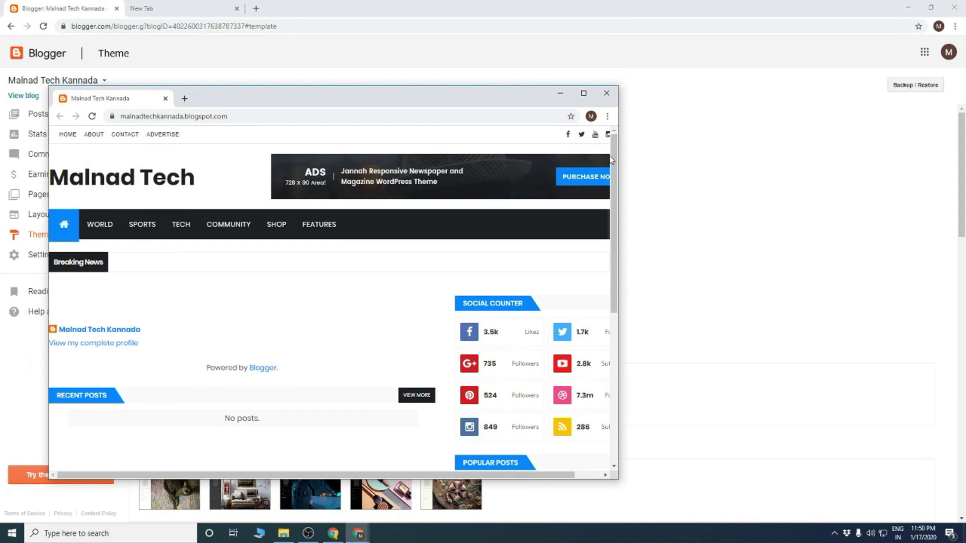
drag(611, 160, 300, 159)
scroll(250, 472, down, 5)
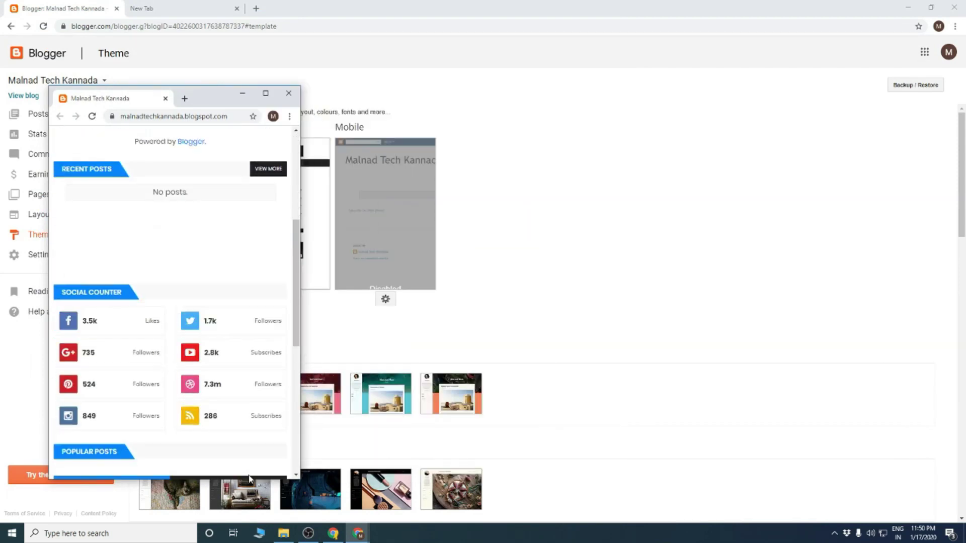
scroll(241, 352, down, 5)
scroll(235, 274, up, 8)
click(266, 93)
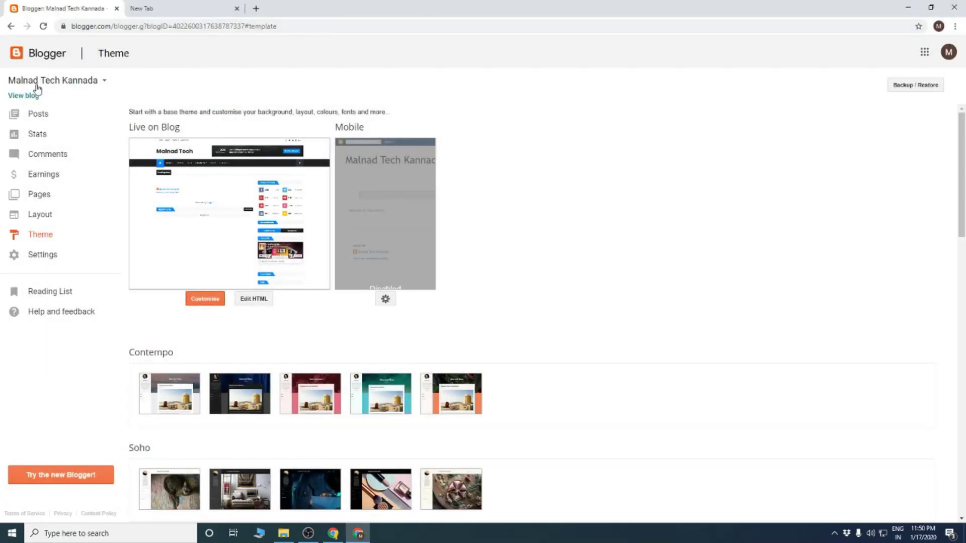
- Reopen the live blog in a separate tab beside the Blogger dashboard, closing the extra window
right_click(36, 91)
click(84, 112)
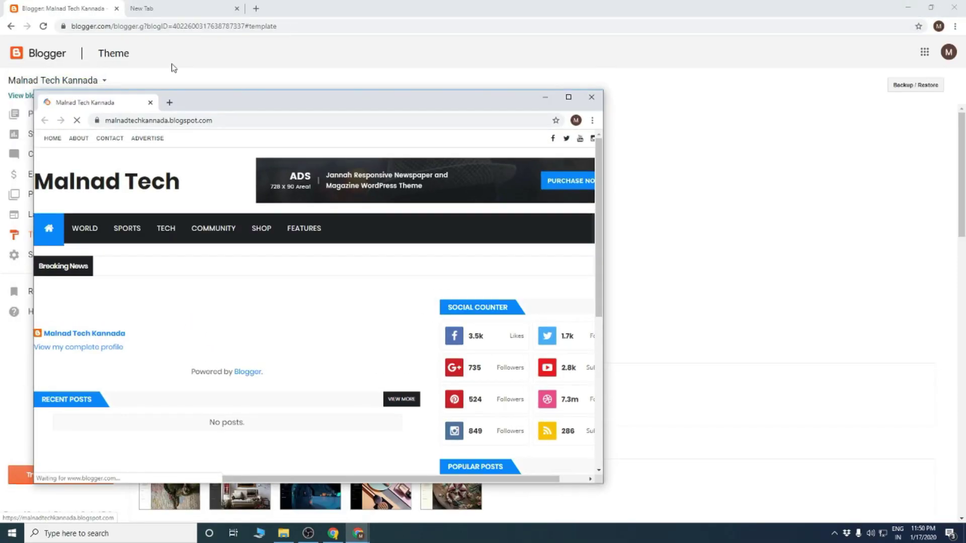
click(592, 97)
right_click(37, 97)
click(76, 104)
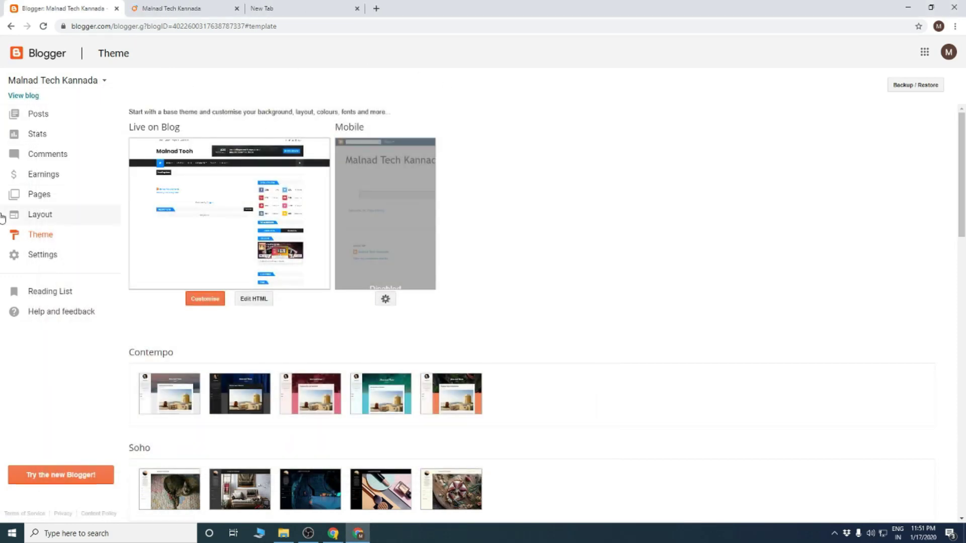
- Look through the remaining base themes and the blog's settings sections
scroll(287, 334, down, 15)
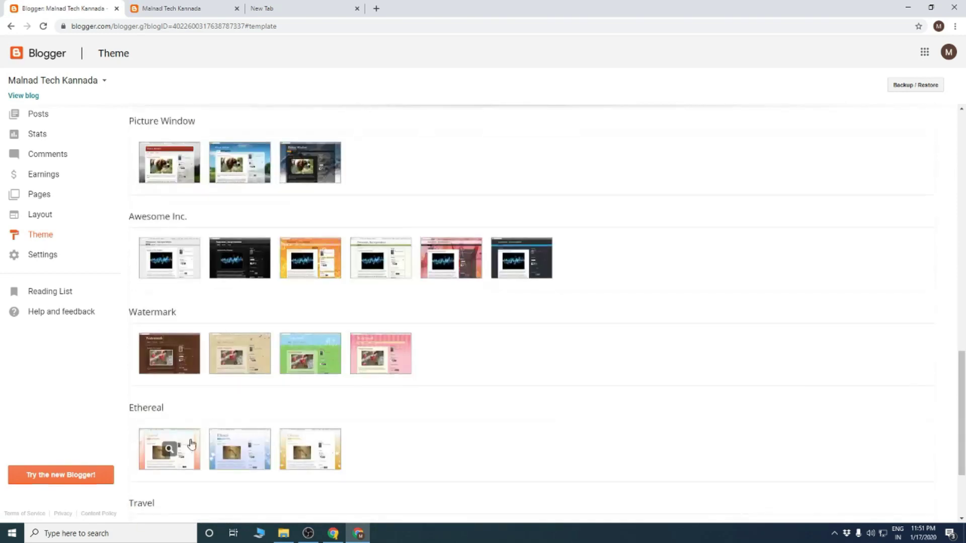
scroll(205, 431, down, 3)
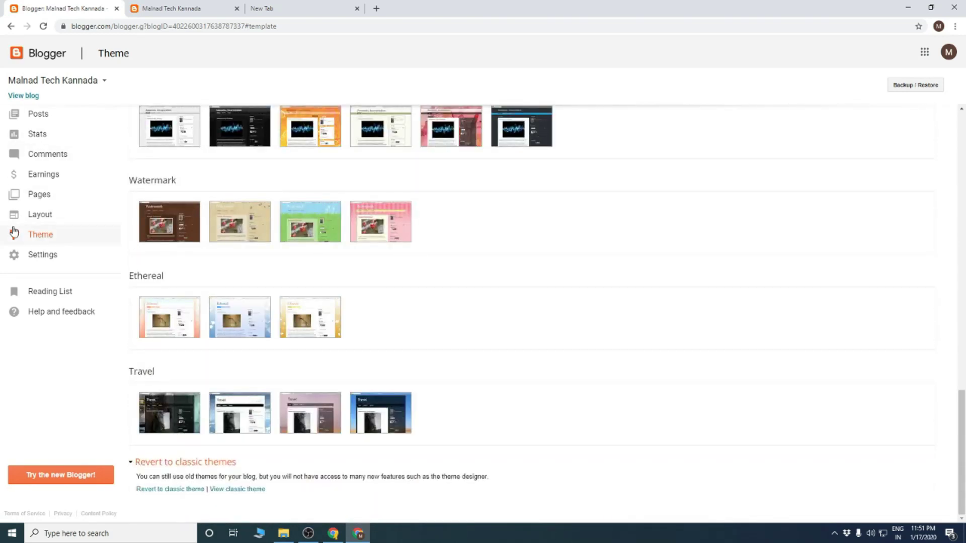
click(44, 256)
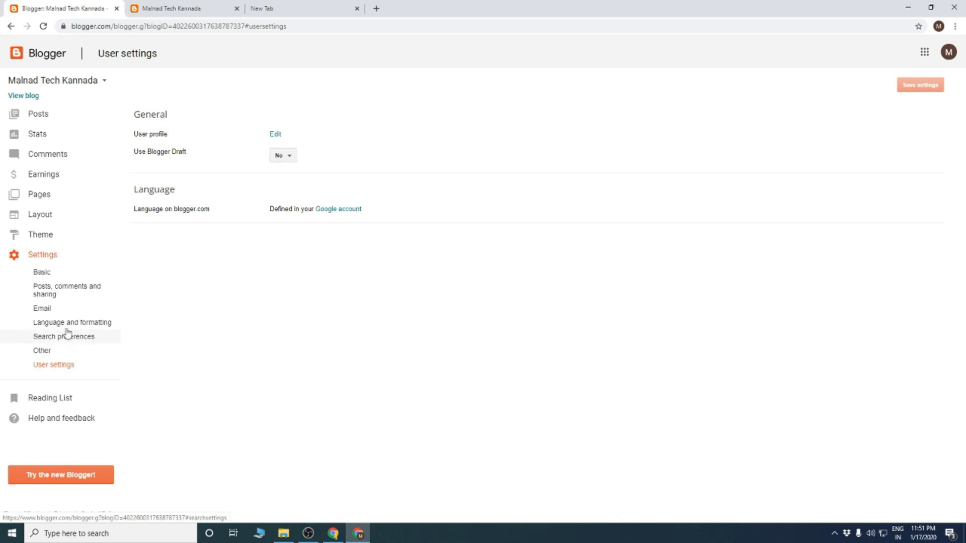
- Open the blog's layout and examine the gadget sections provided by the new theme
click(45, 214)
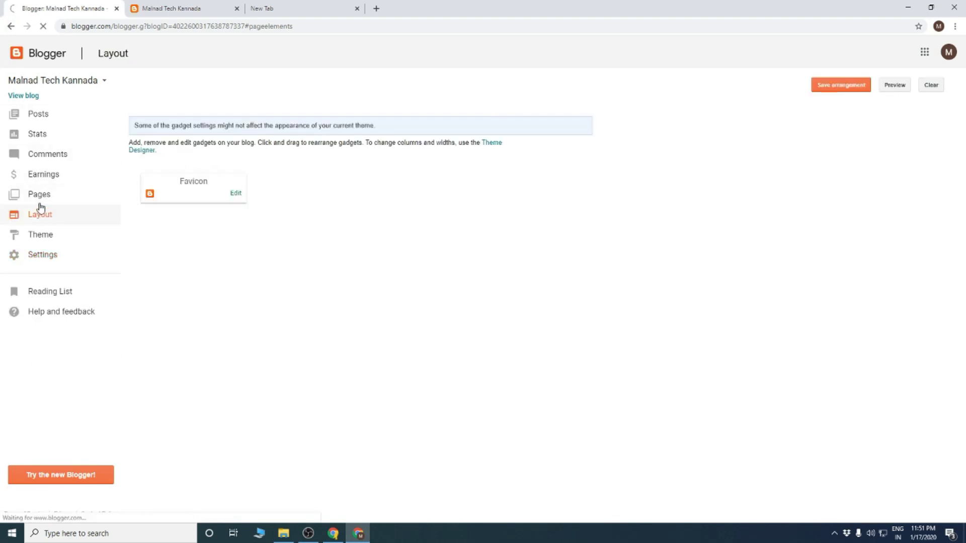
click(38, 197)
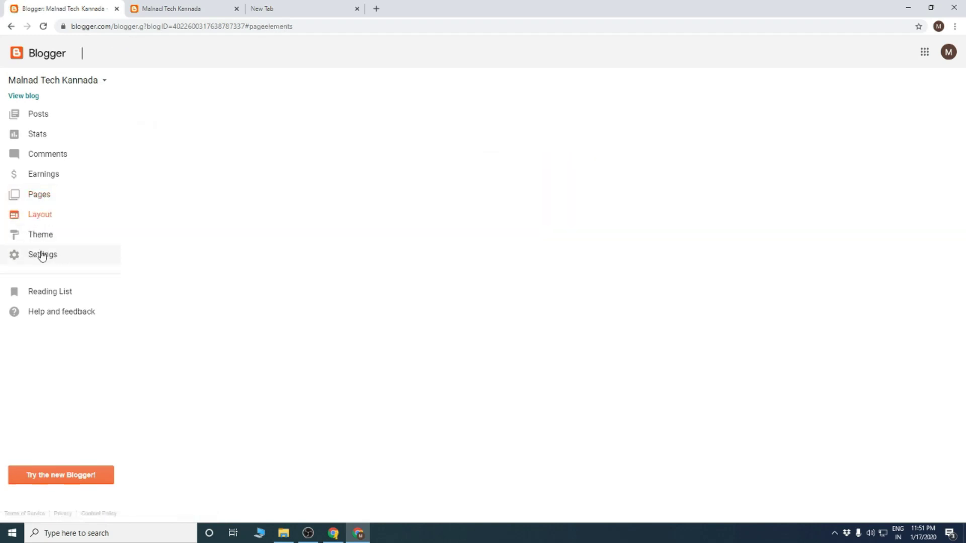
click(40, 236)
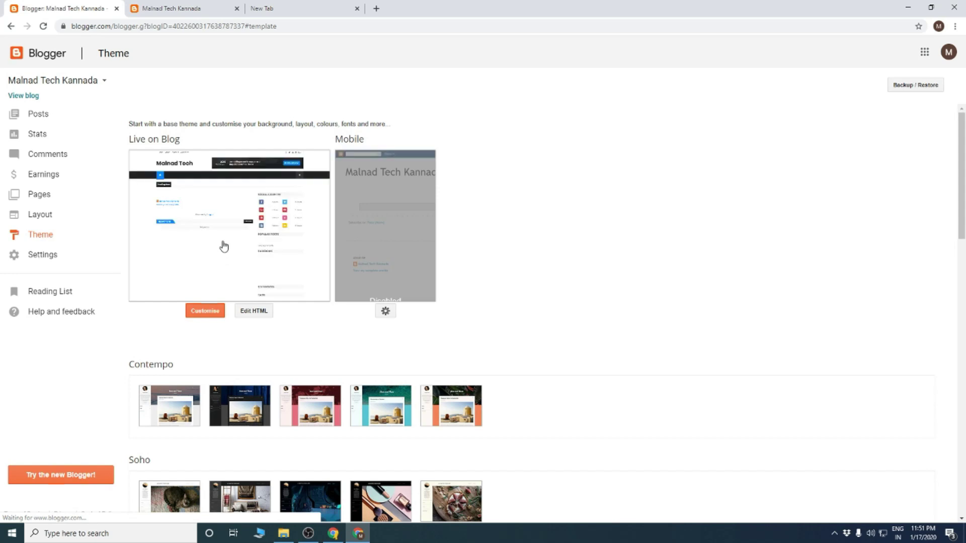
click(65, 220)
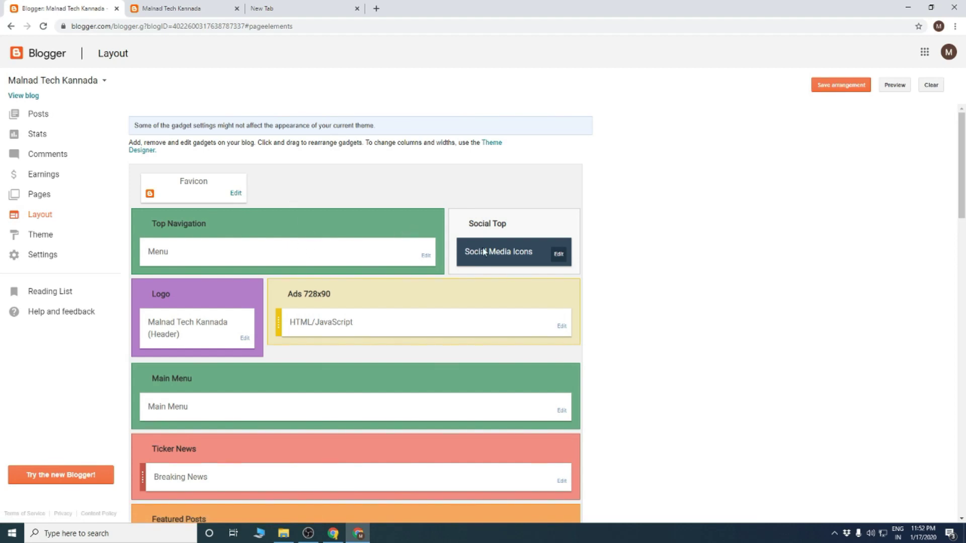
scroll(484, 252, down, 9)
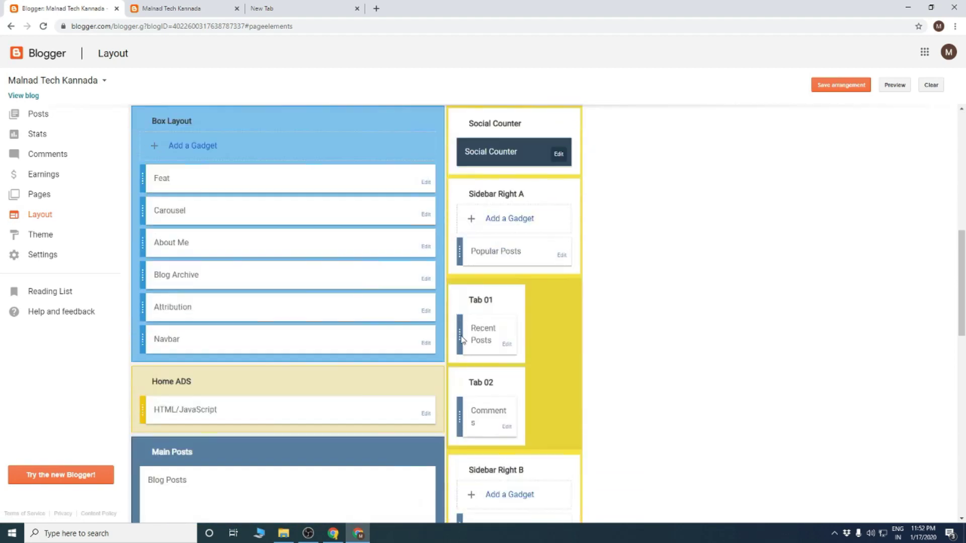
- Review the layout's gadget sections and the Logo header's configuration, closing it without changes
scroll(455, 342, down, 8)
scroll(449, 338, up, 11)
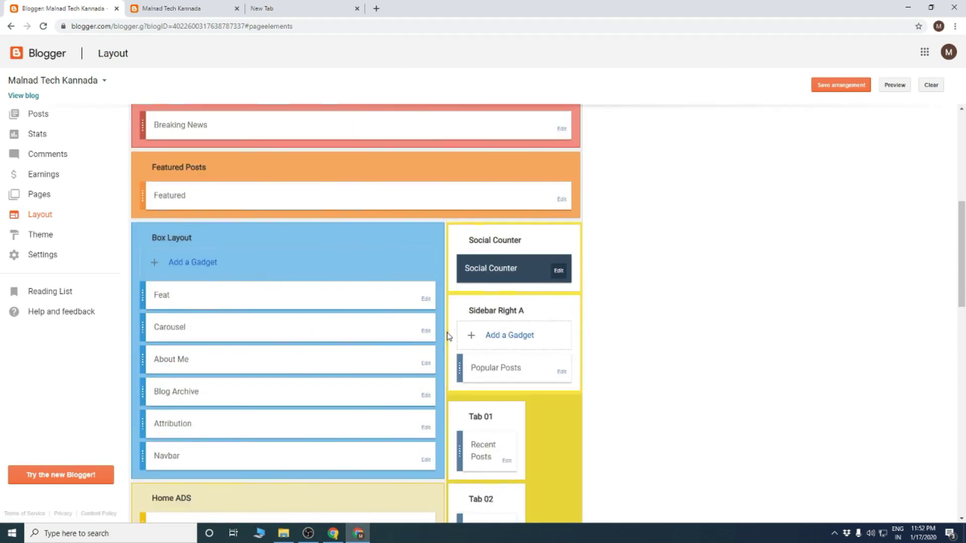
scroll(448, 336, up, 3)
scroll(179, 199, up, 3)
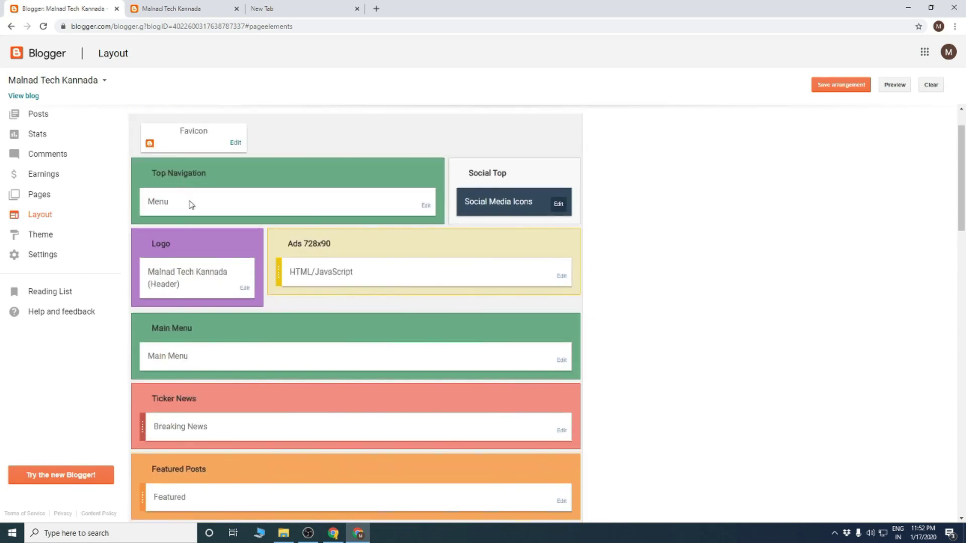
click(244, 290)
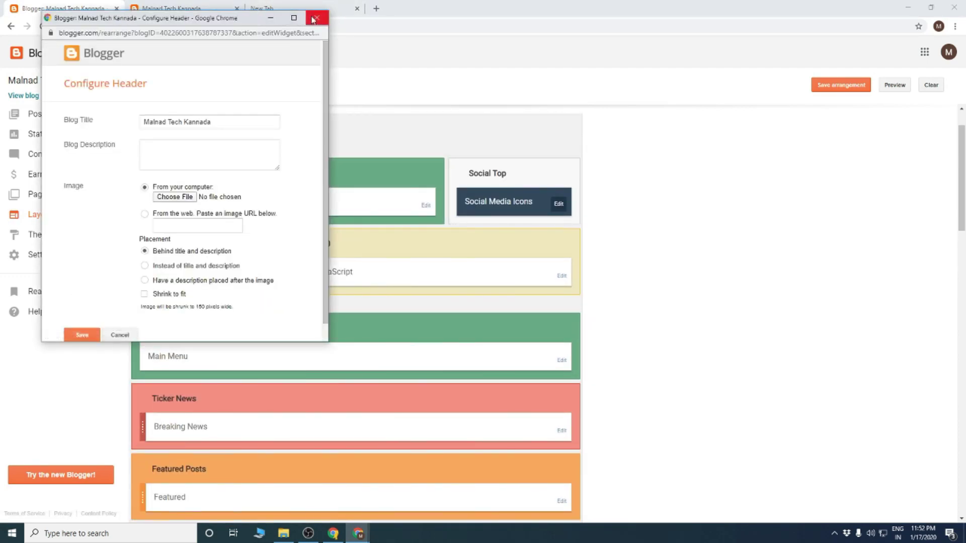
click(315, 18)
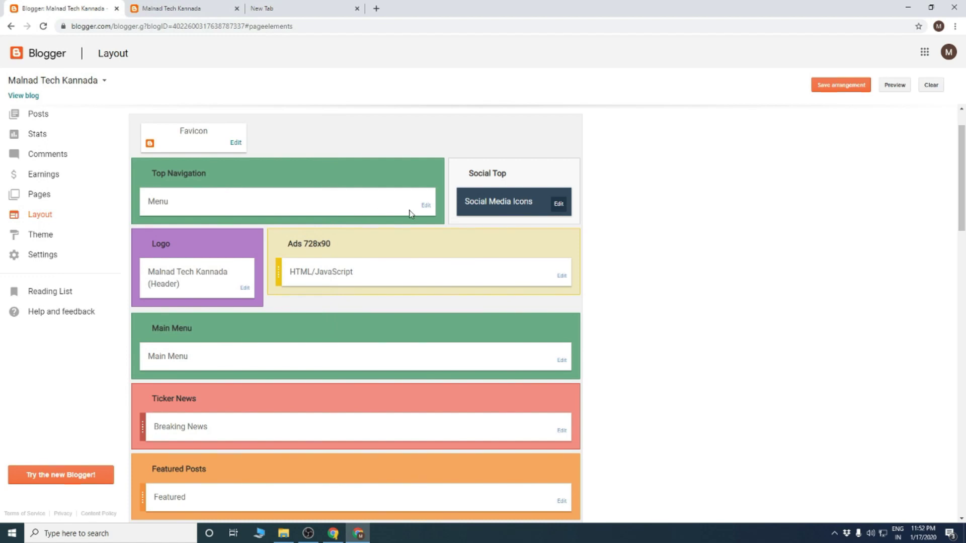
- Examine the header title and the remaining sections of the live blog's home page
click(186, 7)
drag(219, 78, 319, 78)
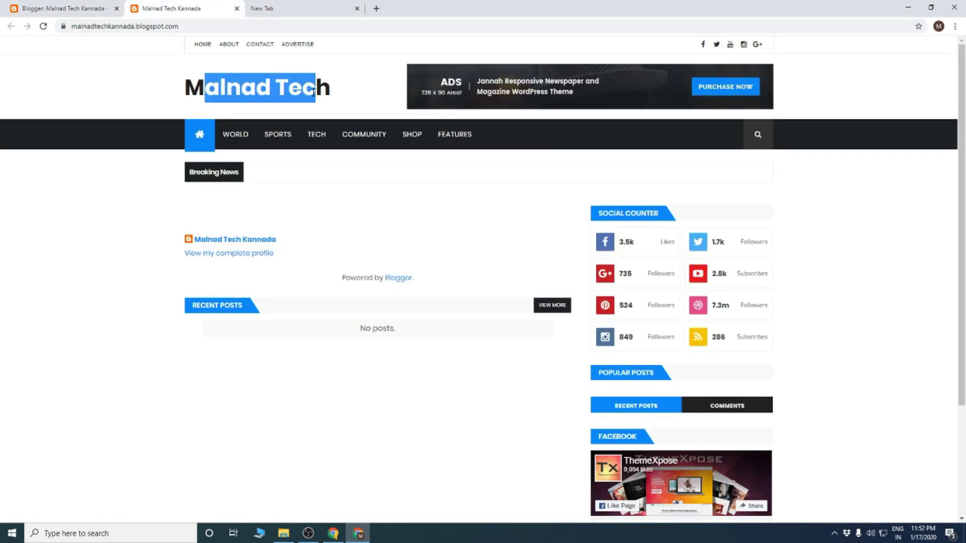
click(235, 94)
drag(226, 90, 276, 90)
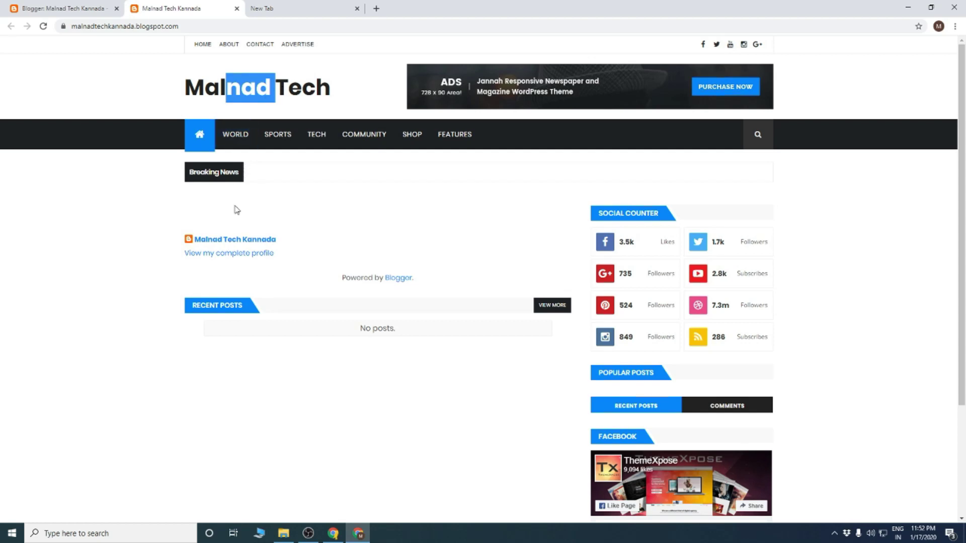
scroll(503, 279, down, 3)
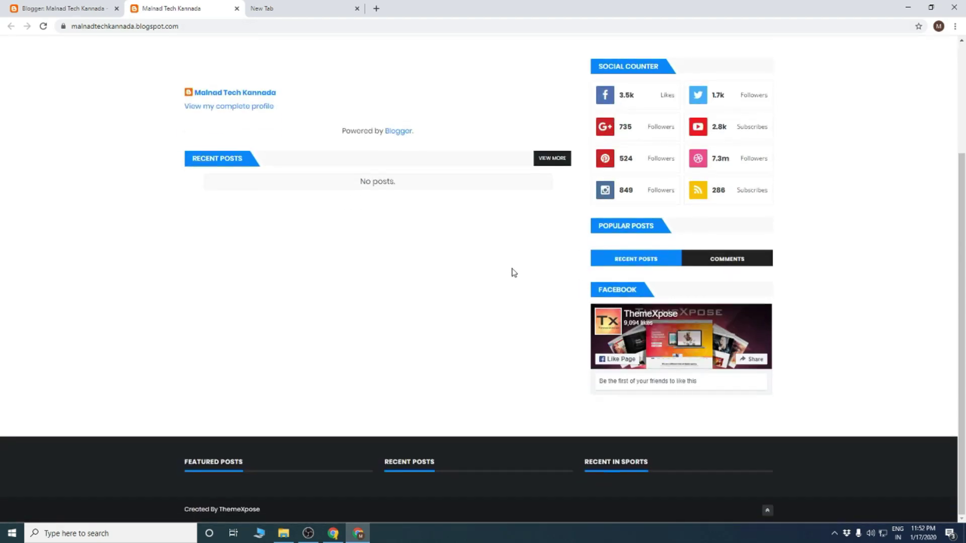
scroll(514, 272, up, 3)
- Compare the layout's Box Layout gadgets with what the live blog's home page displays
click(81, 4)
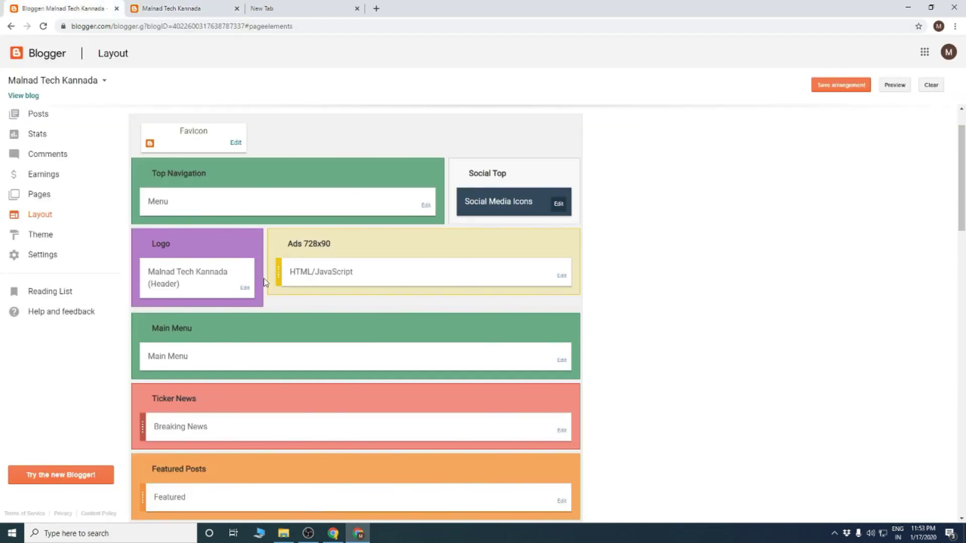
scroll(252, 307, down, 3)
scroll(224, 147, up, 2)
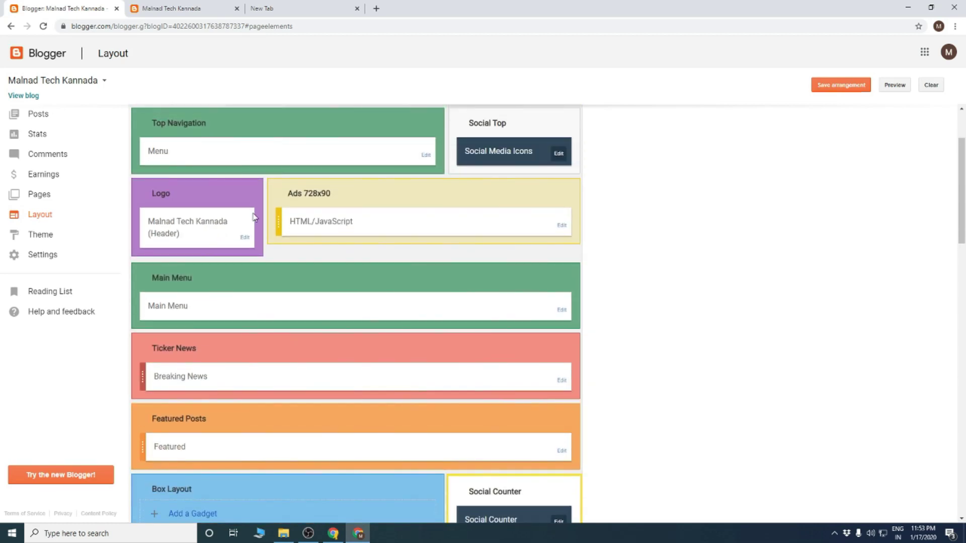
scroll(265, 239, down, 3)
scroll(262, 229, down, 3)
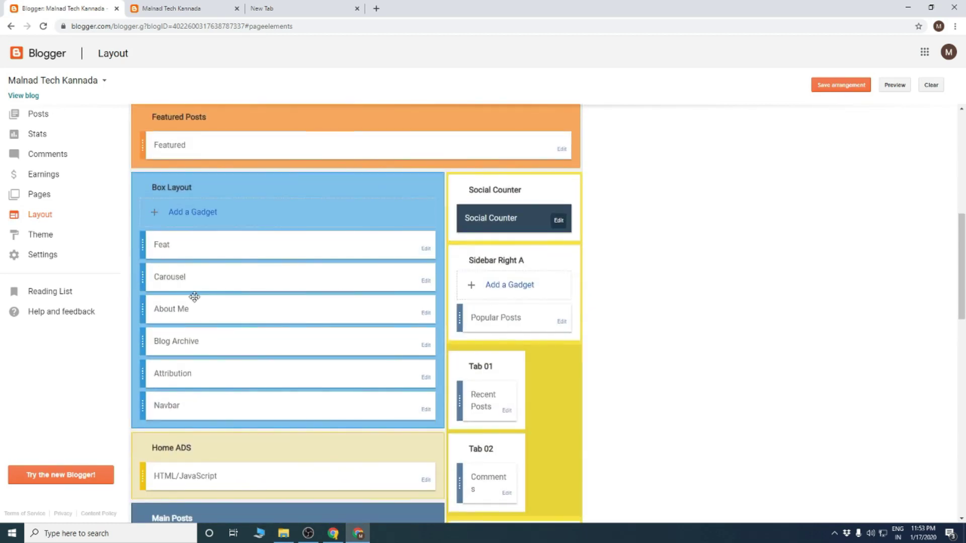
click(200, 7)
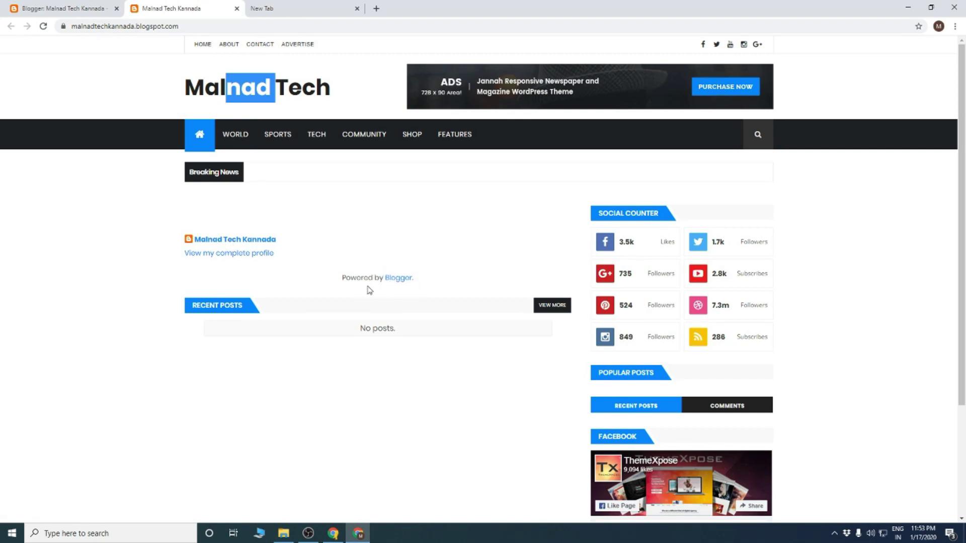
scroll(297, 250, down, 2)
scroll(309, 231, up, 1)
- Return to the blog's layout and remove the Blog Archive gadget from the Box Layout section
click(2, 5)
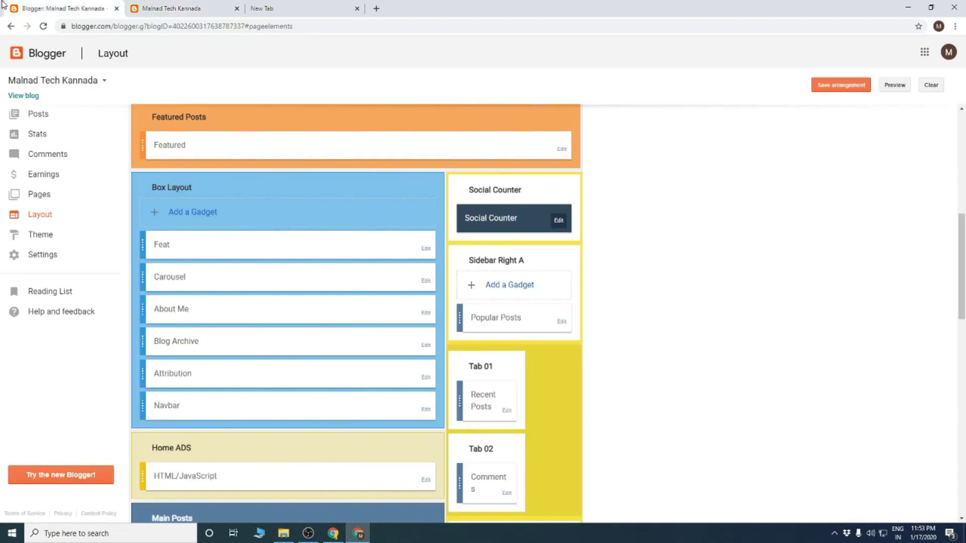
click(423, 348)
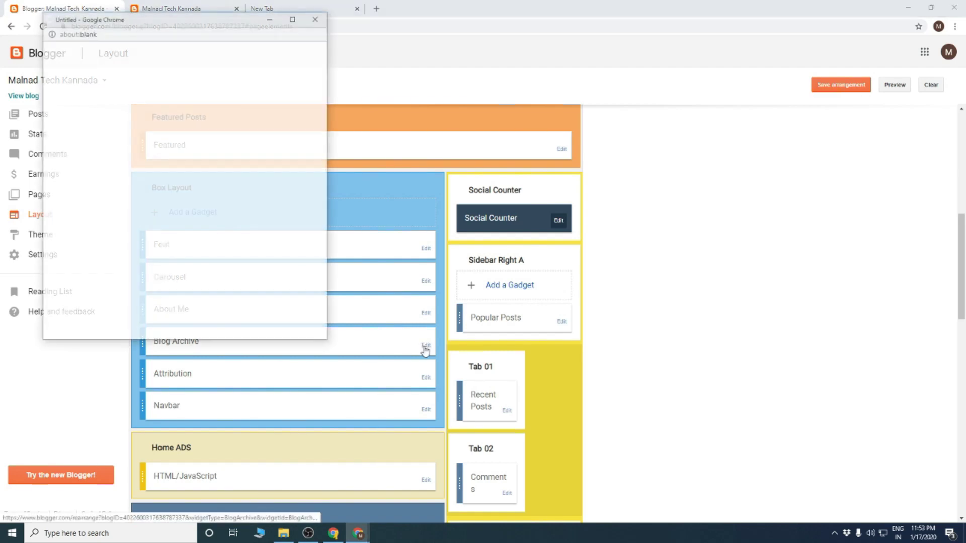
scroll(136, 333, down, 1)
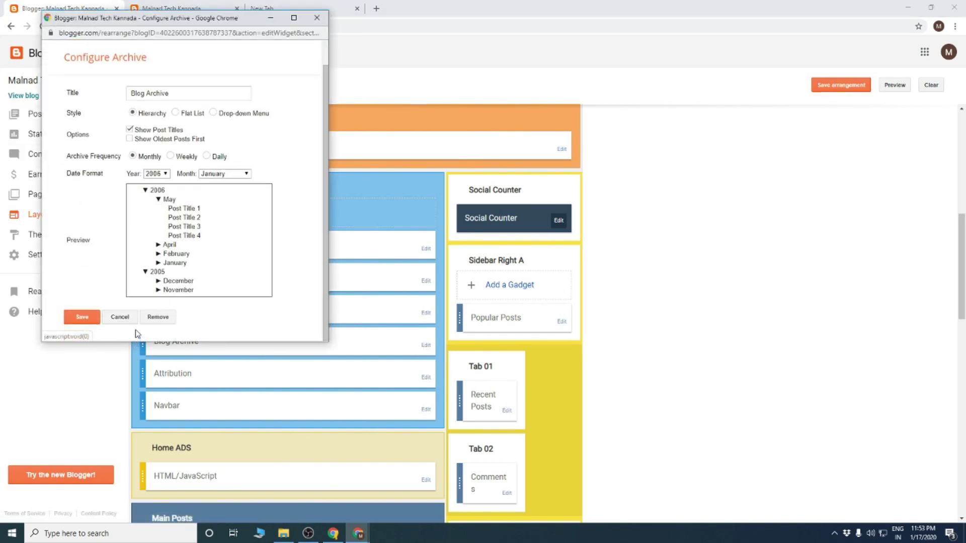
click(158, 318)
click(242, 92)
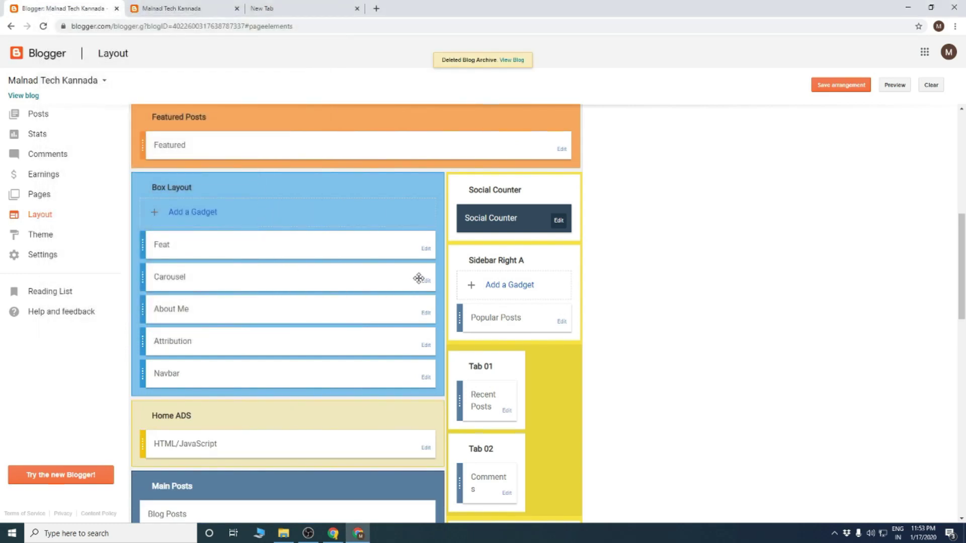
- Remove the Attribution gadget from the Box Layout section
click(425, 345)
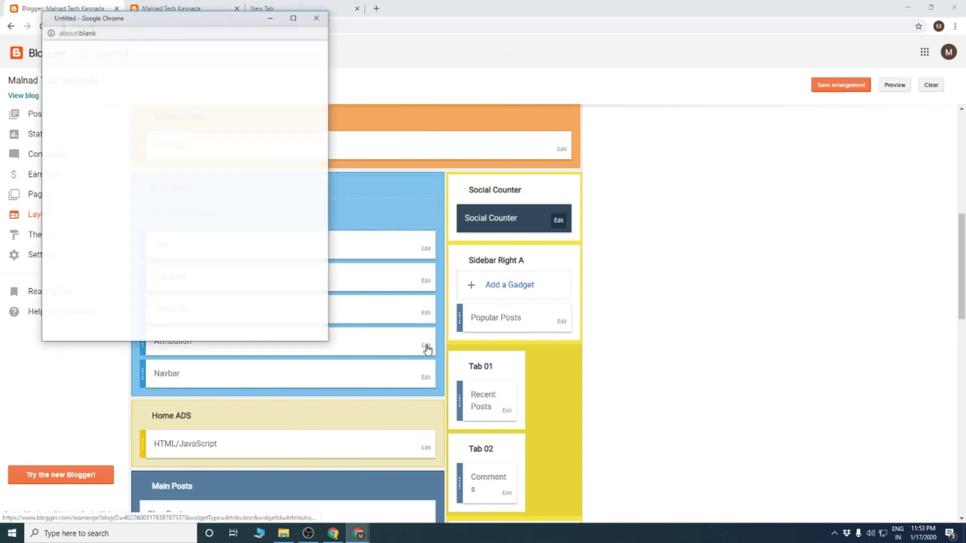
click(152, 213)
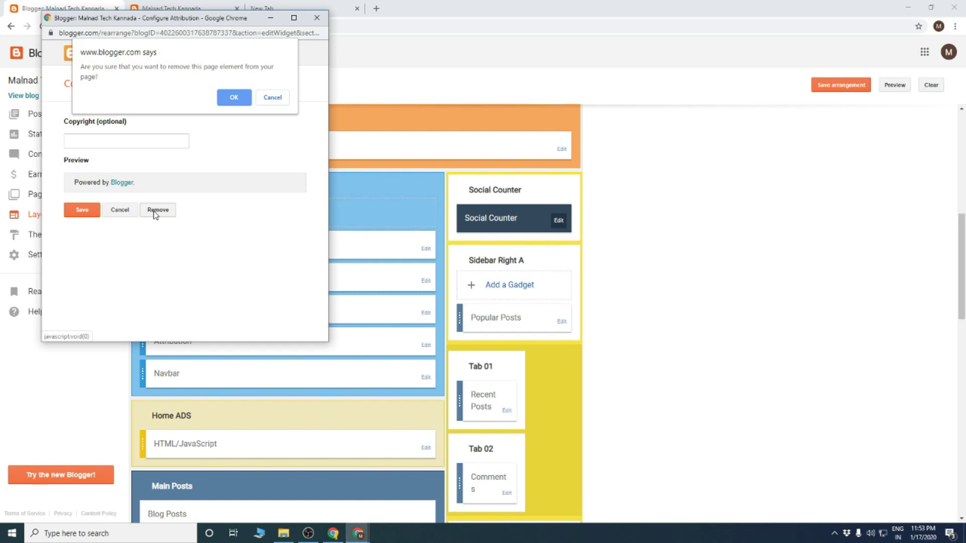
click(250, 100)
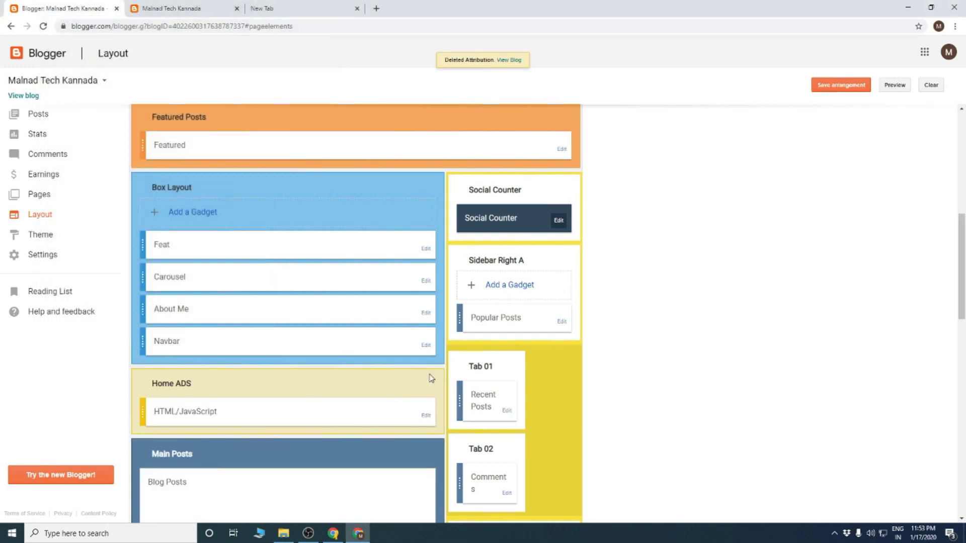
- Review the Navbar gadget's configuration options and close them without saving
click(427, 346)
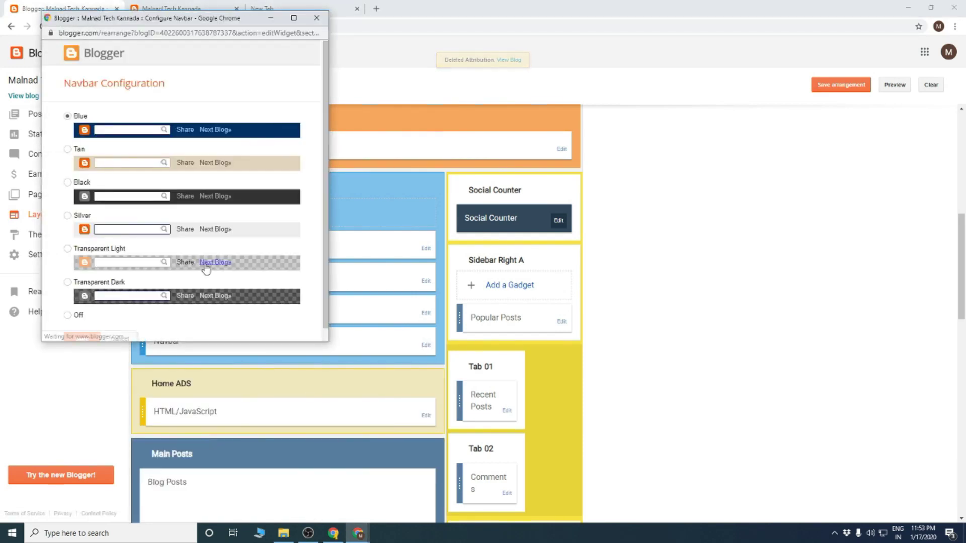
scroll(167, 283, down, 1)
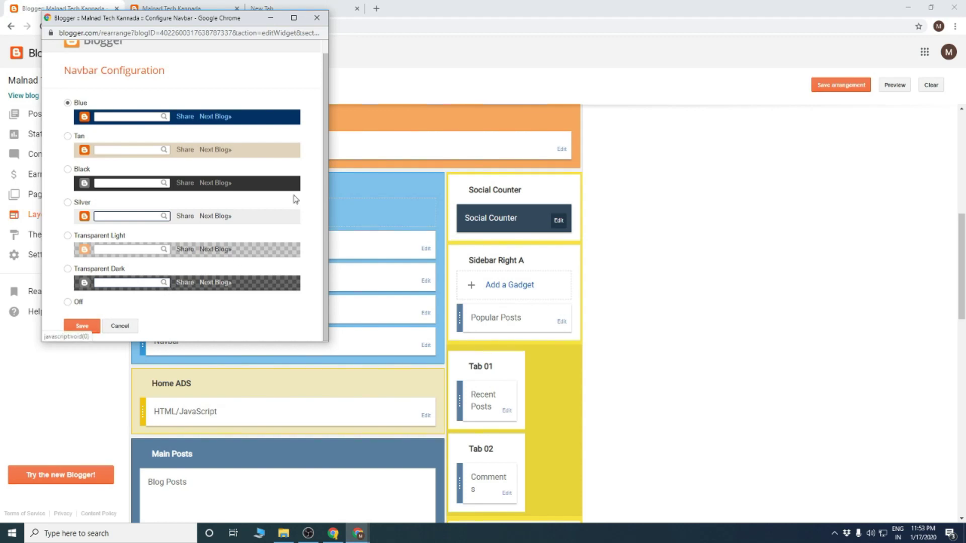
click(317, 17)
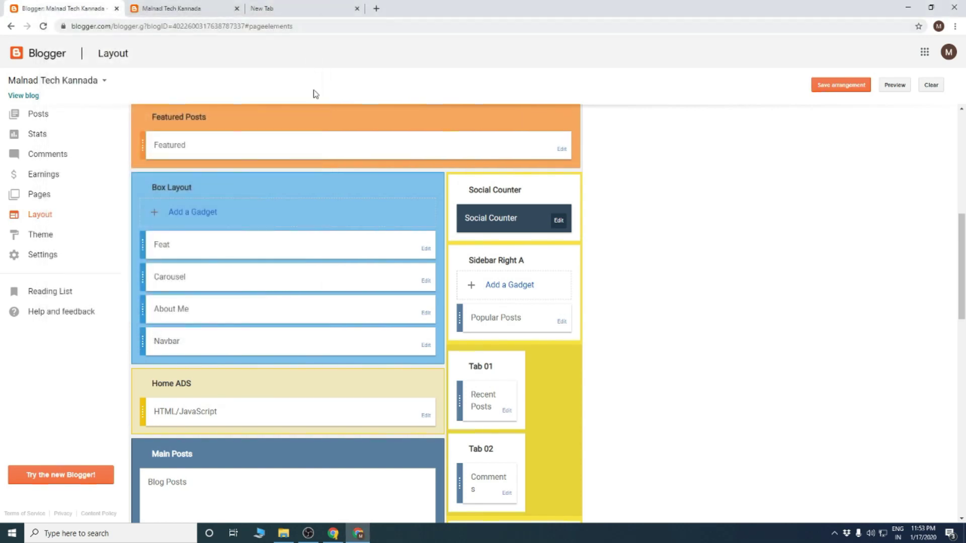
- Remove the About Me gadget from the Box Layout section
click(425, 314)
click(151, 225)
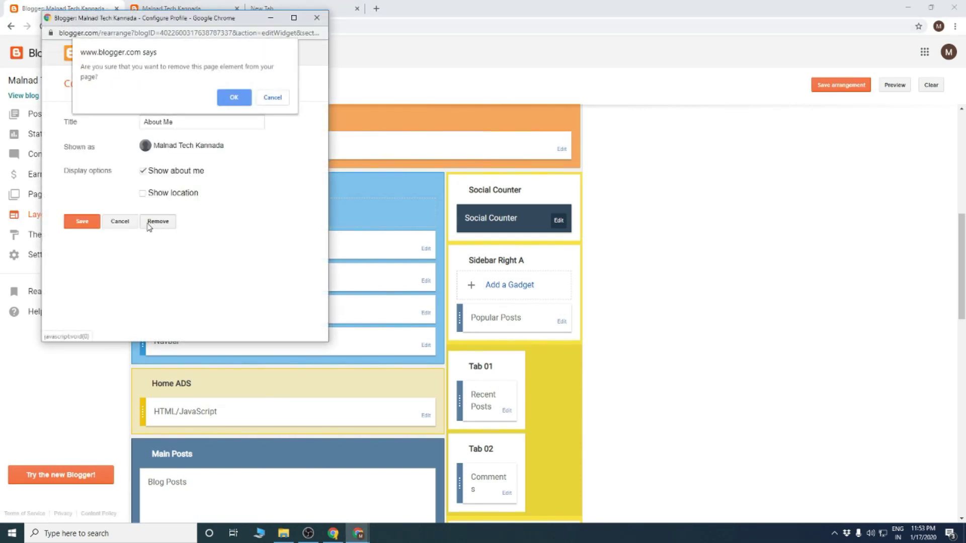
click(234, 97)
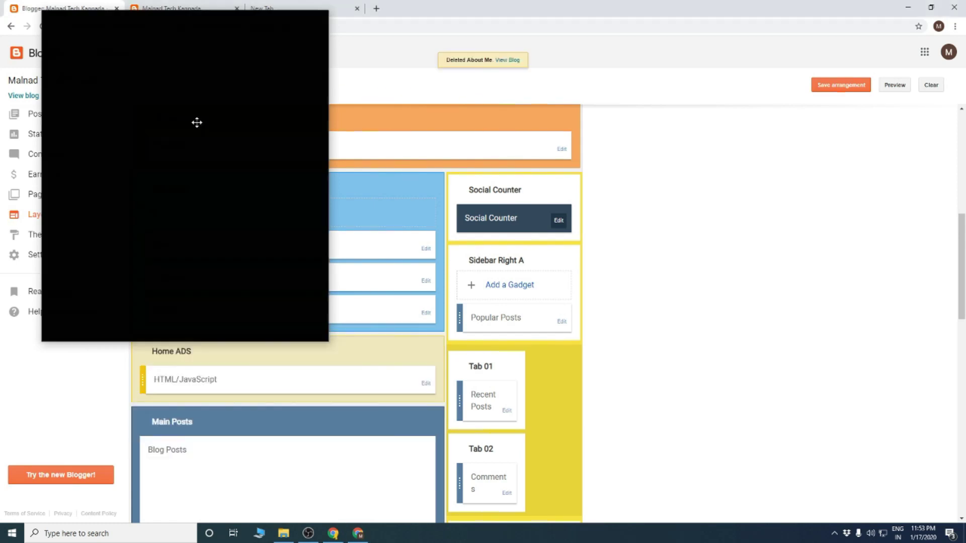
- Remove the Carousel gadget from the Box Layout section and save the layout arrangement
click(425, 282)
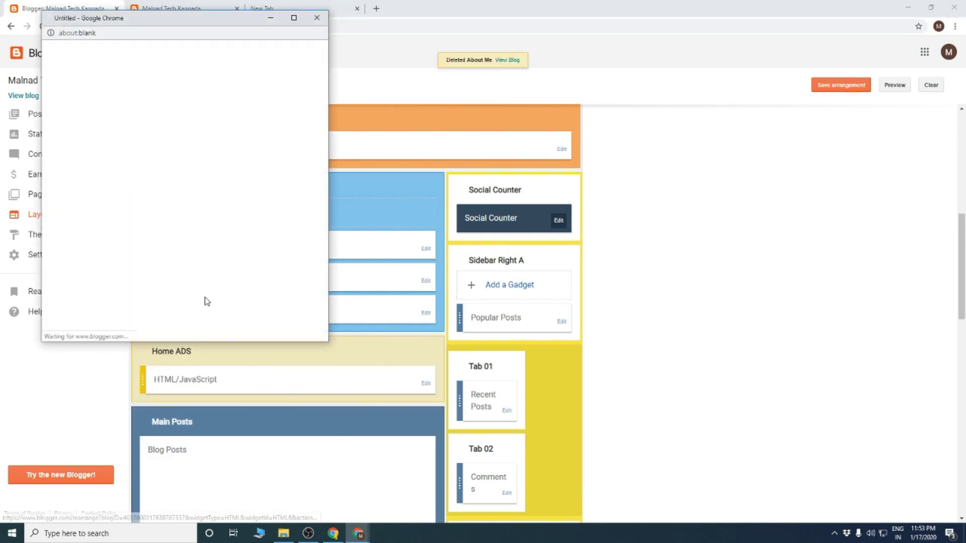
click(159, 296)
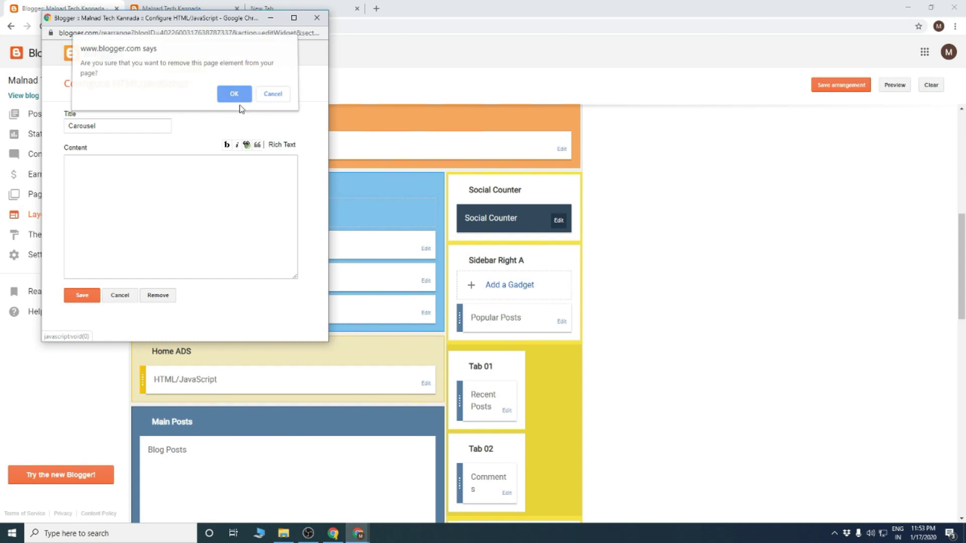
click(235, 91)
click(820, 92)
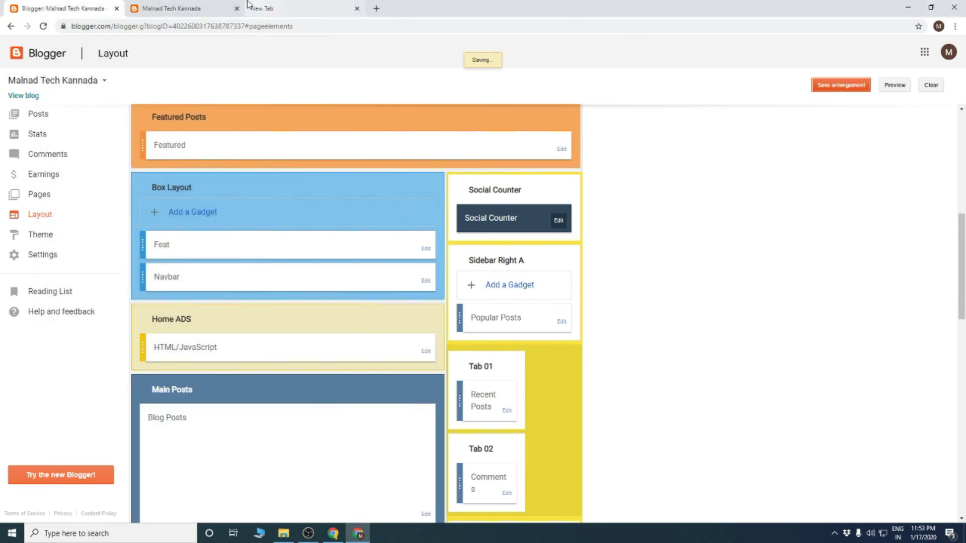
- Reload the live blog and check its home page after the gadget removals
click(171, 8)
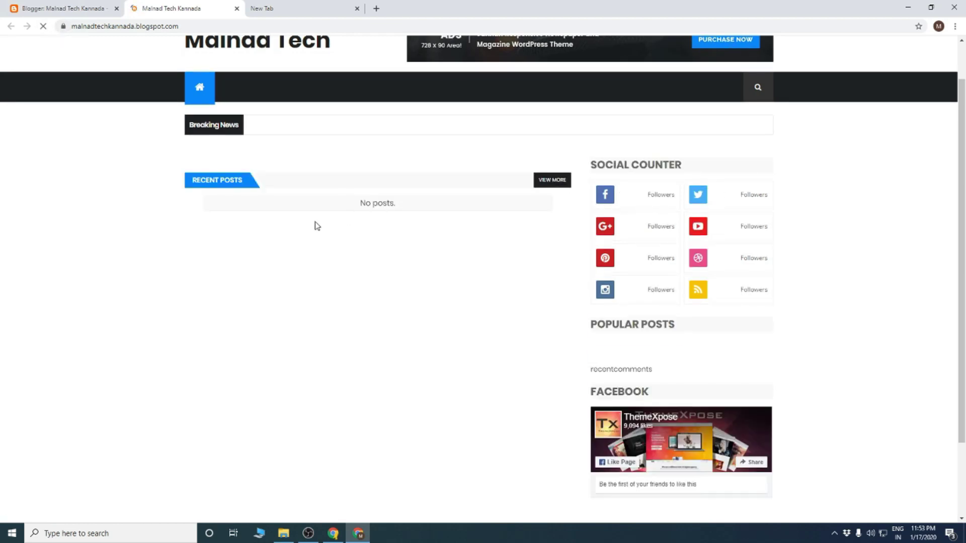
scroll(425, 207, down, 2)
scroll(425, 207, up, 2)
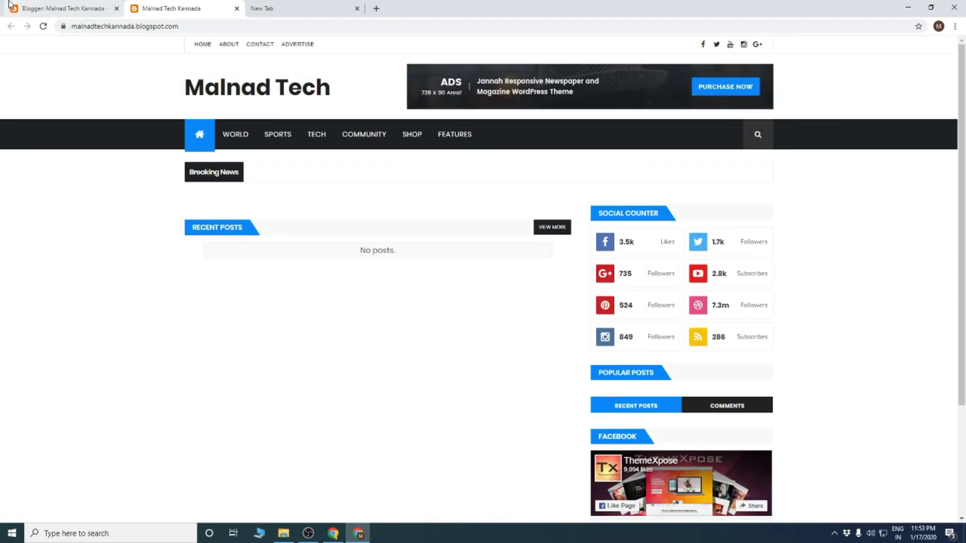
- Start a new post for Malnad Tech Kannada from the Blogger dashboard, ready for its title
click(51, 8)
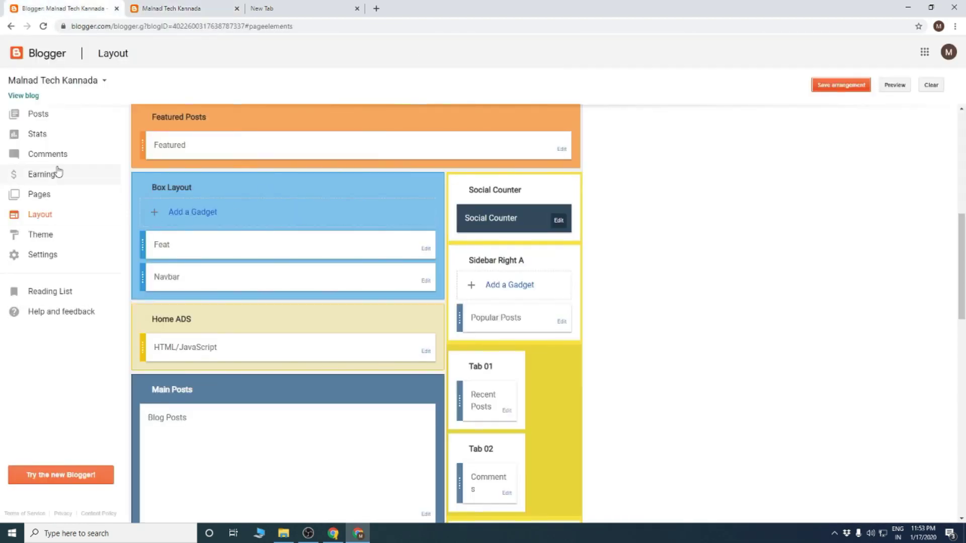
click(52, 115)
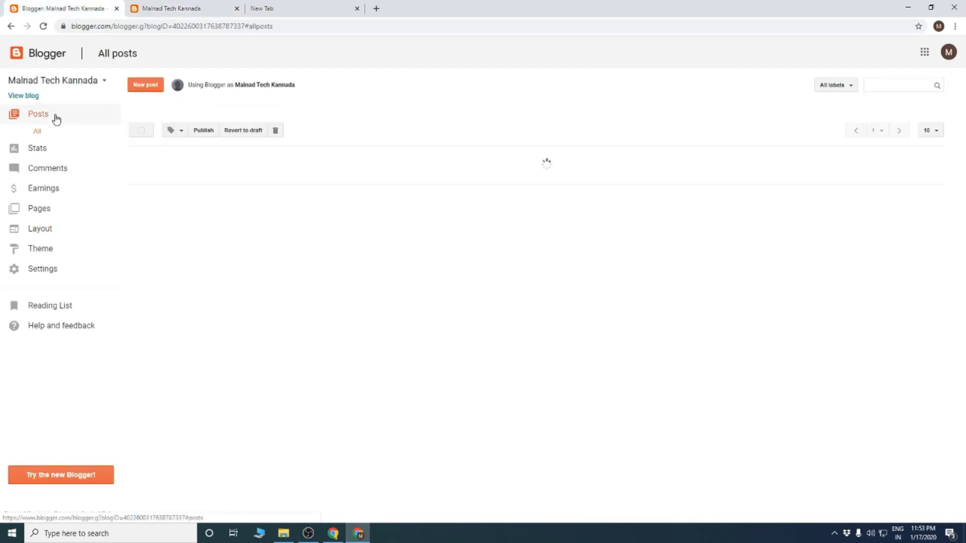
click(148, 87)
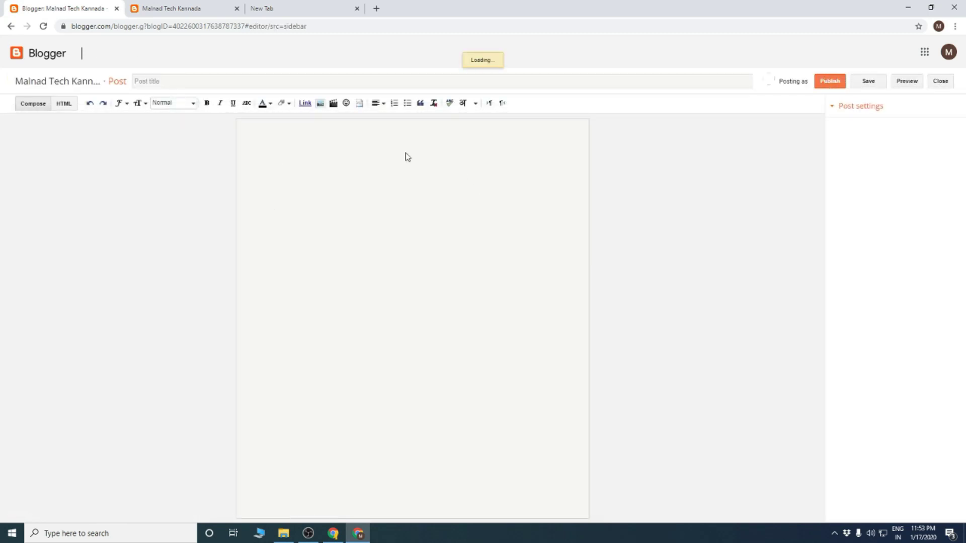
click(198, 76)
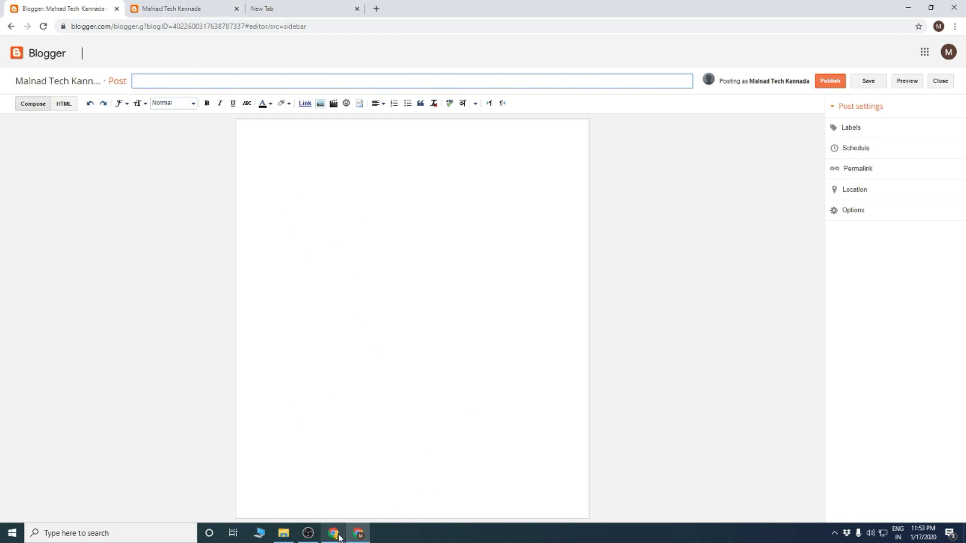
- Switch to the browser window with the hosanagara blog and open "Best Camera Phones Under Rs 15000 in India 2020" for editing
mouse_move(342, 534)
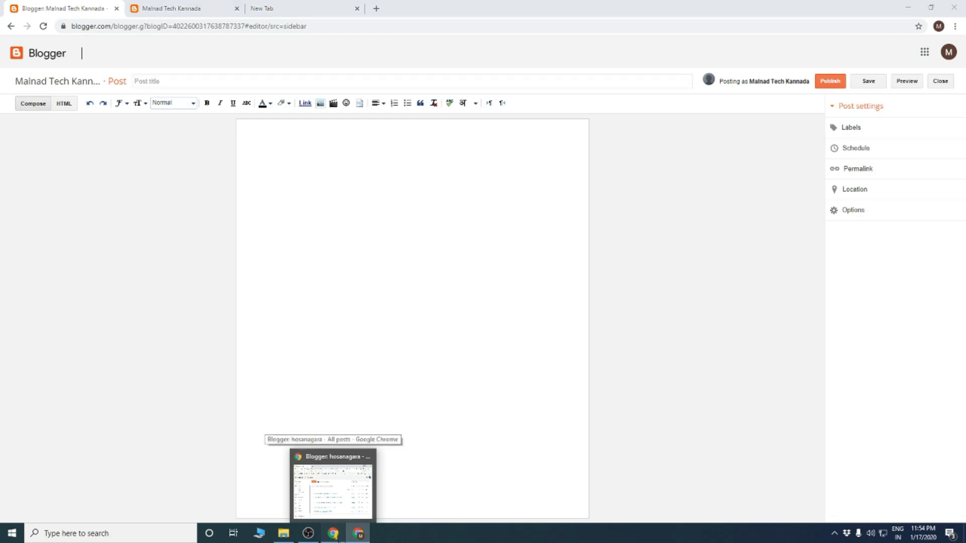
click(332, 483)
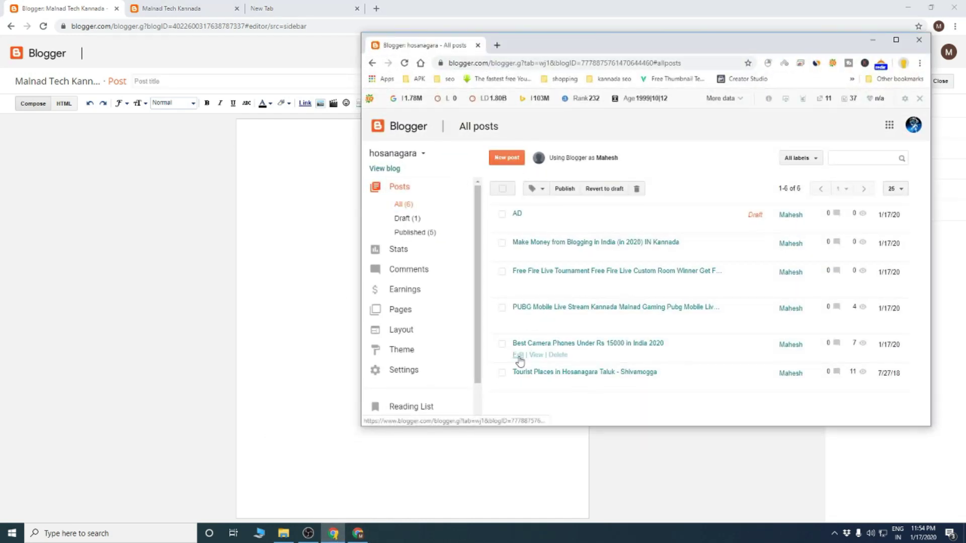
click(517, 355)
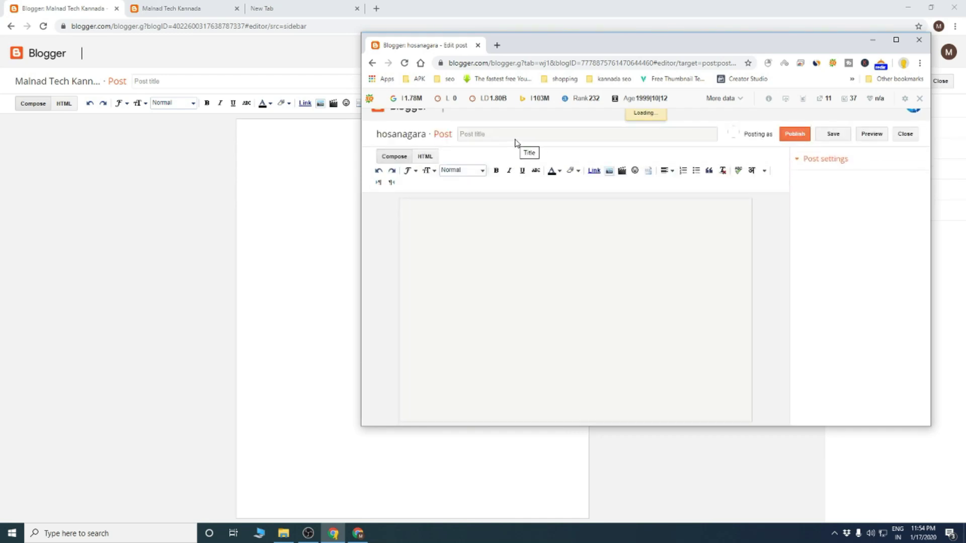
- Copy the title "Best Camera Phones Under Rs 15000 in India 2020" from the hosanagara post into the new Malnad Tech Kannada post's title
triple_click(516, 135)
key(ctrl+c)
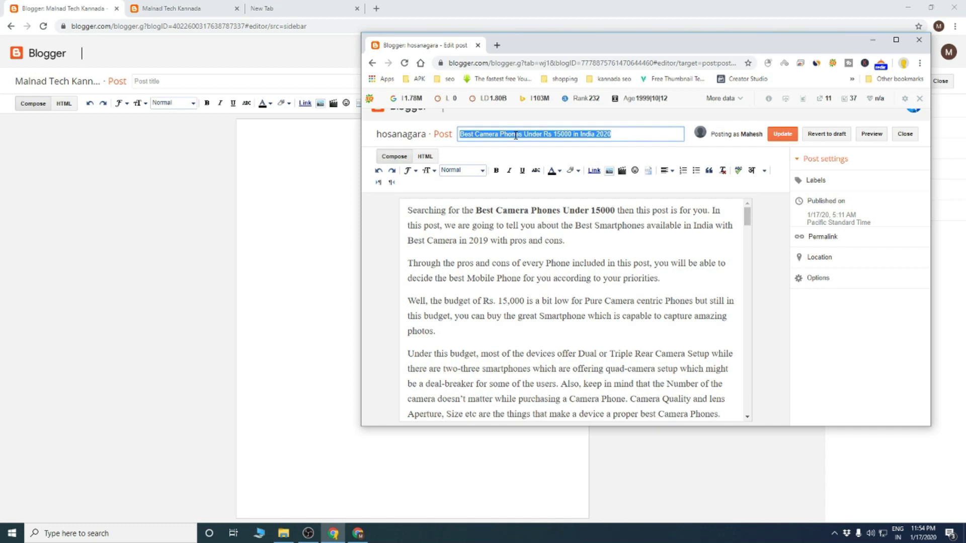
click(872, 39)
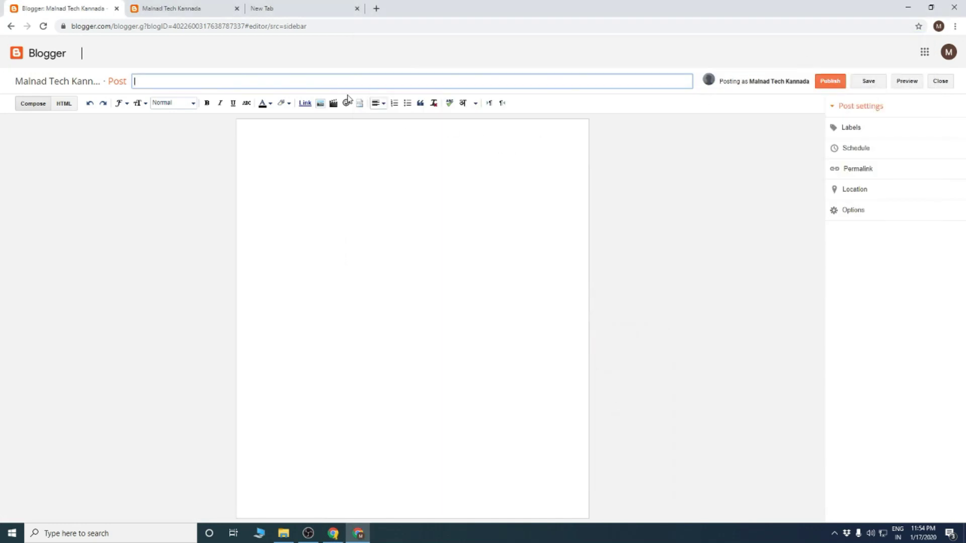
key(ctrl+v)
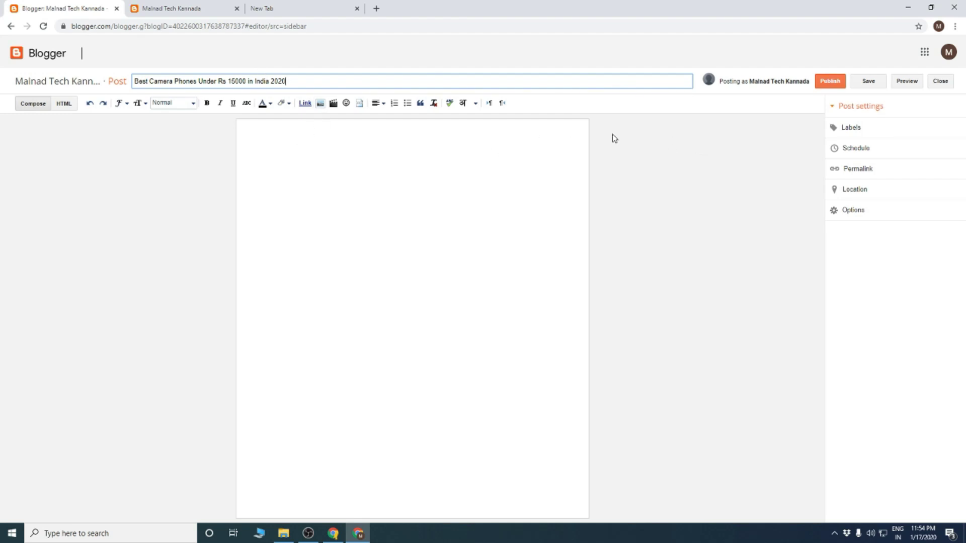
- Label the new post "Best Camera Phones Under Rs 15000 in India 2020"
click(858, 130)
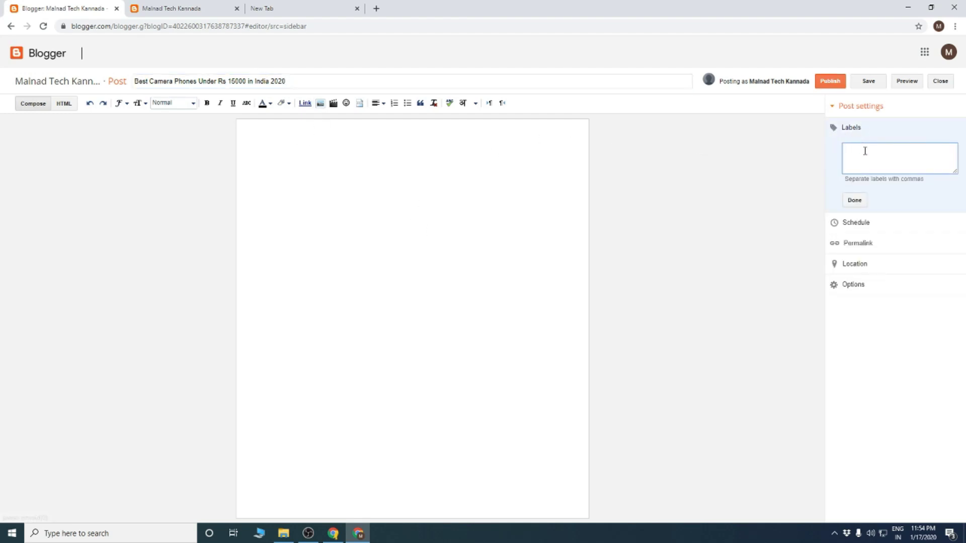
key(ctrl+v)
click(860, 202)
- Look through the post's schedule, location and options settings, and block the site's location request
click(863, 162)
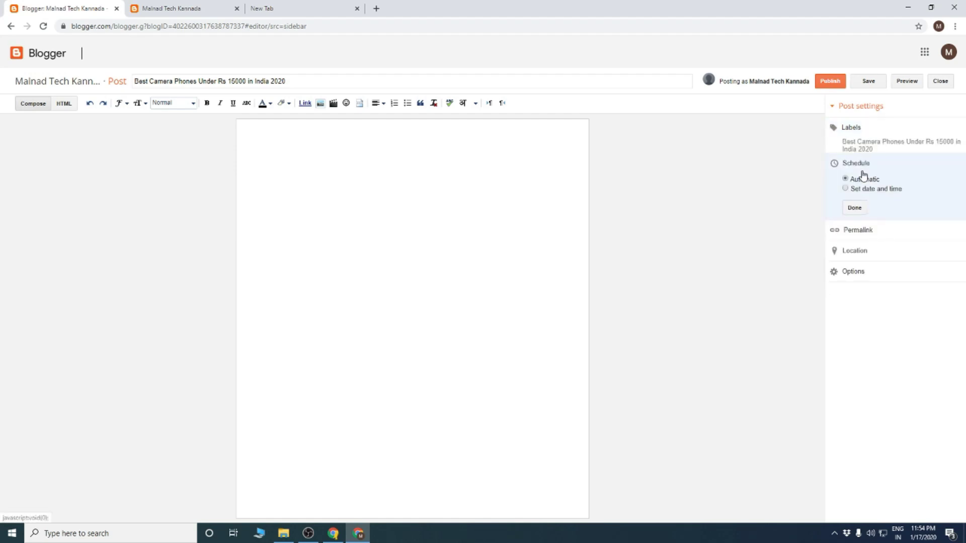
click(858, 236)
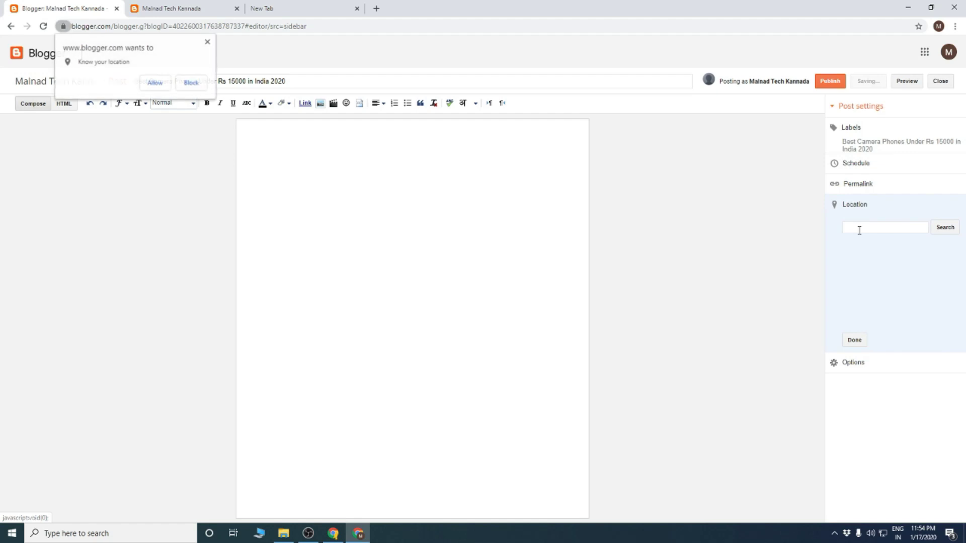
click(859, 361)
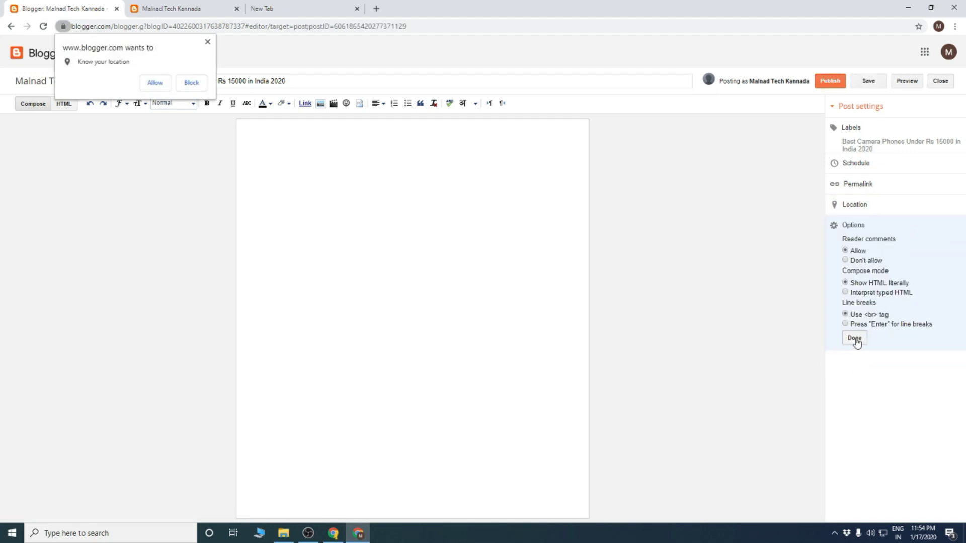
click(854, 338)
click(185, 81)
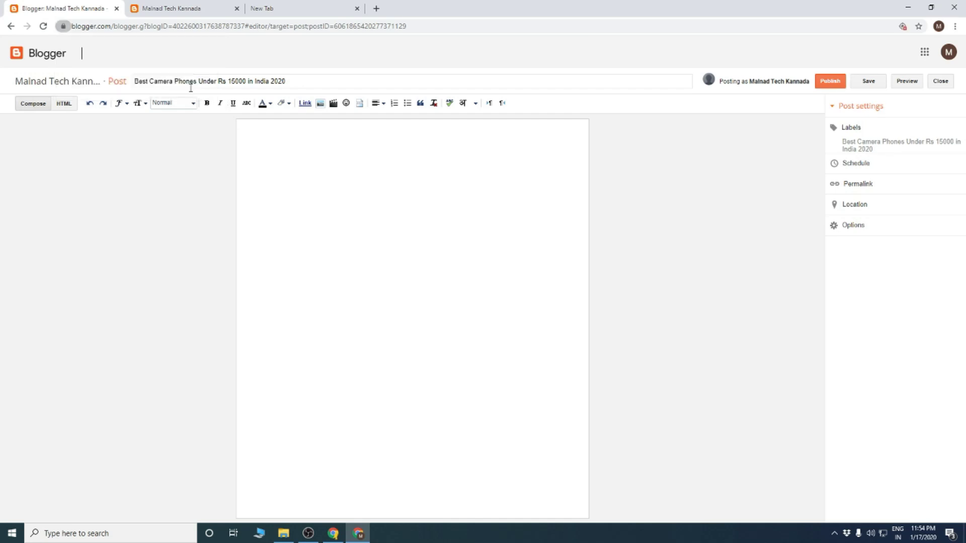
- Copy the entire body of the hosanagara camera phones post into the body of the new Malnad Tech Kannada post
click(314, 170)
click(355, 534)
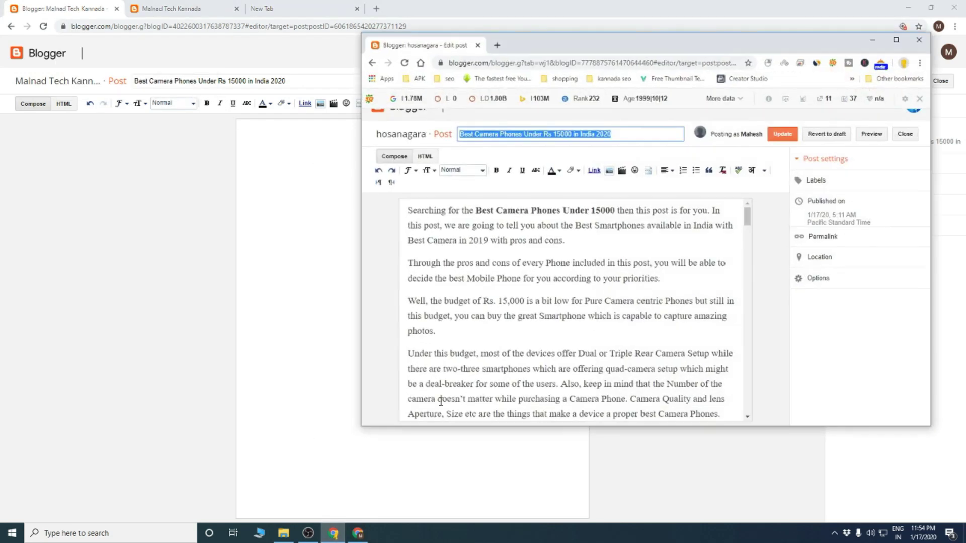
click(492, 244)
key(ctrl+a)
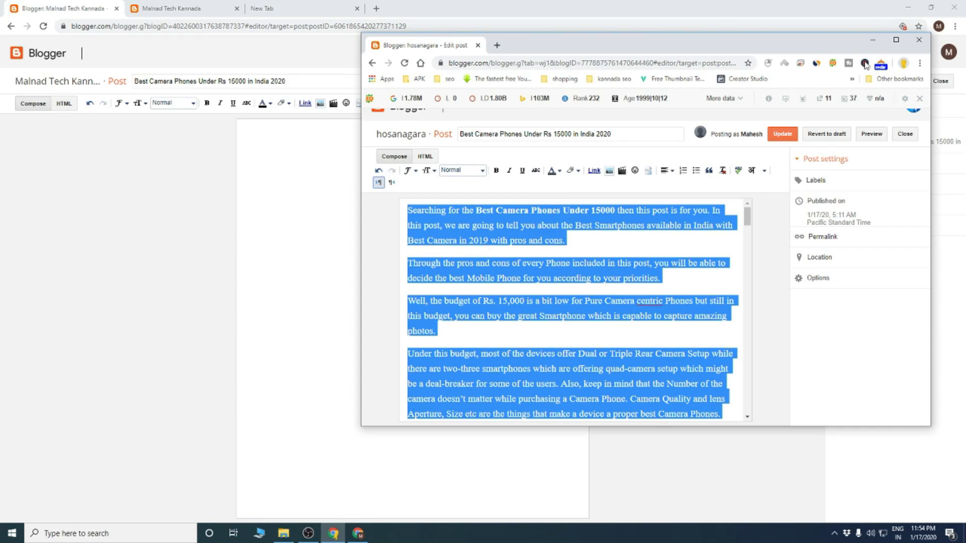
click(873, 40)
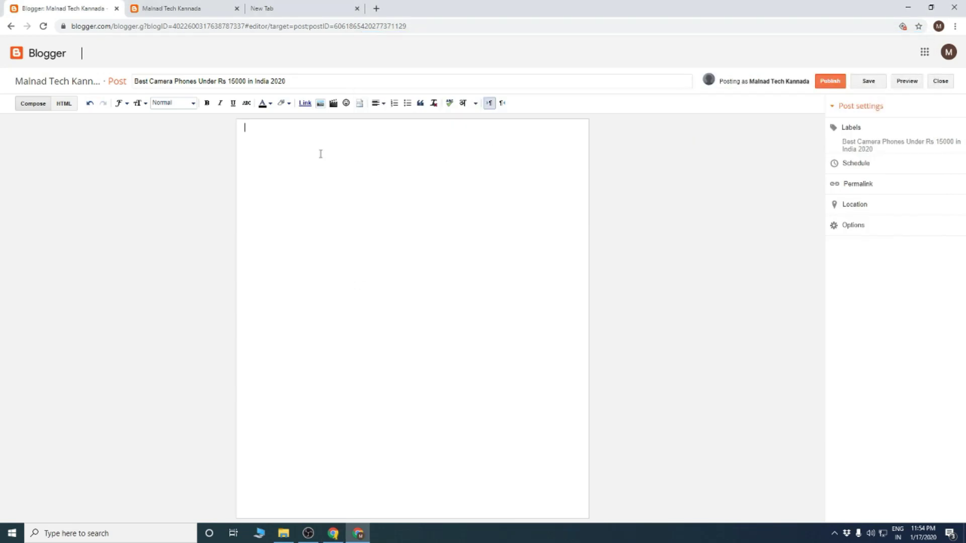
key(ctrl+v)
- Remove the duplicate phone image under the Samsung Galaxy M30s heading
scroll(484, 198, up, 7)
scroll(484, 198, up, 10)
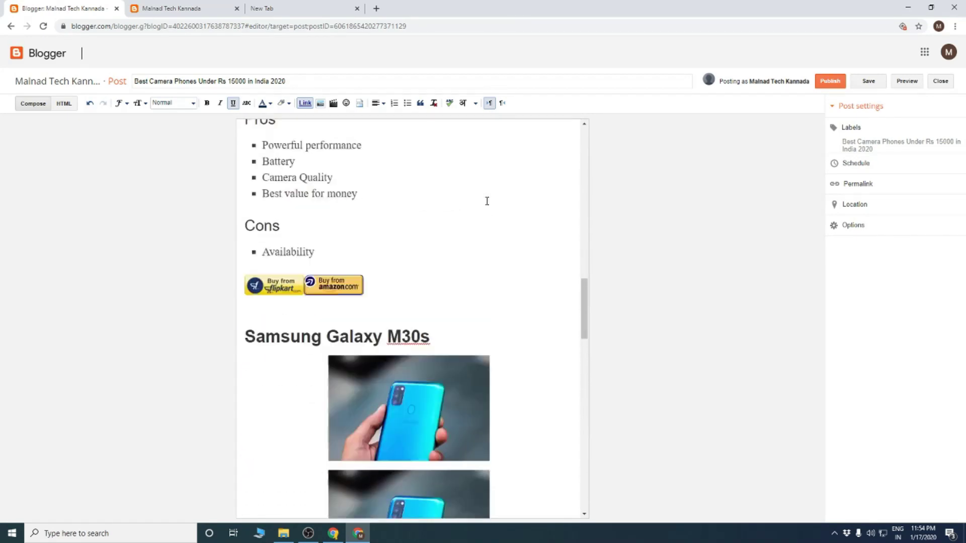
scroll(487, 202, down, 3)
click(446, 267)
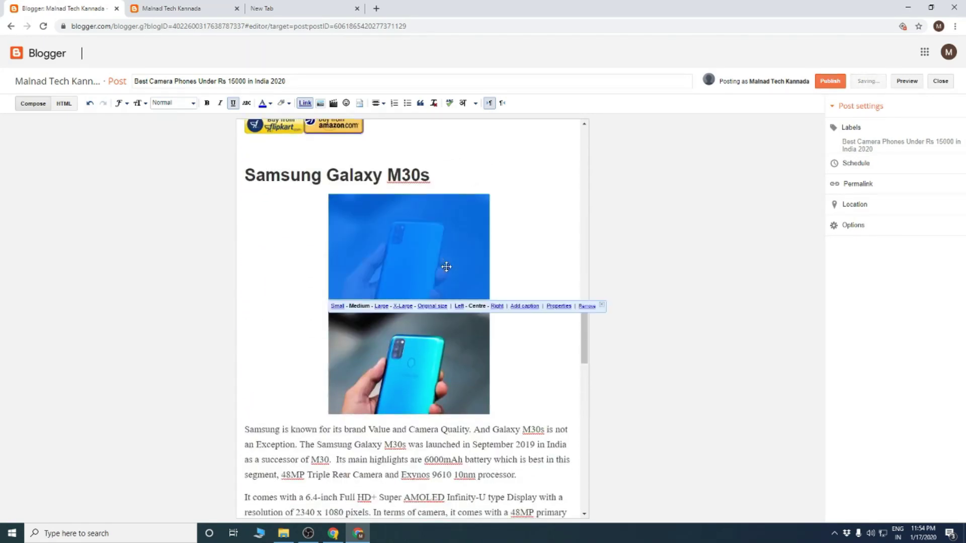
click(586, 307)
- Check the rest of the pasted camera phones article and publish the post
scroll(504, 277, up, 15)
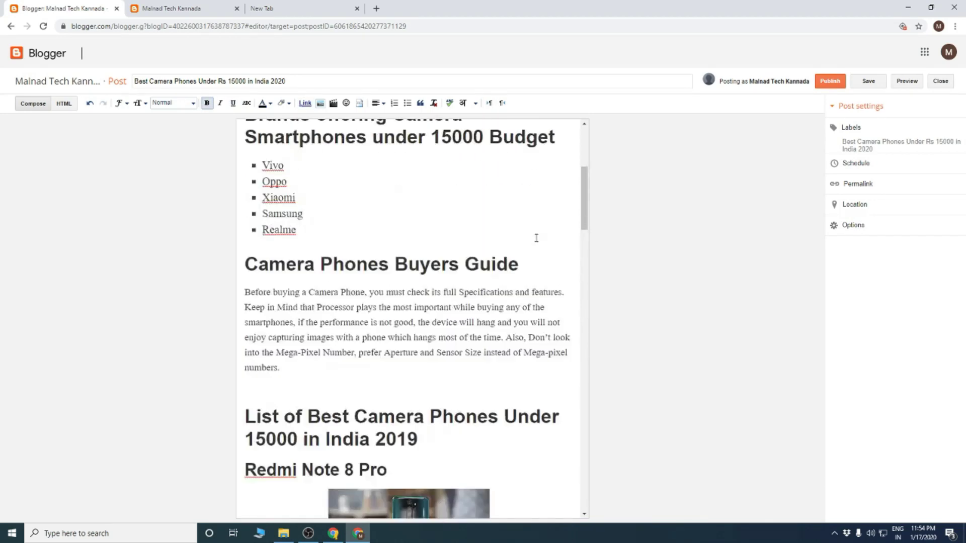
scroll(543, 227, up, 5)
scroll(474, 296, down, 20)
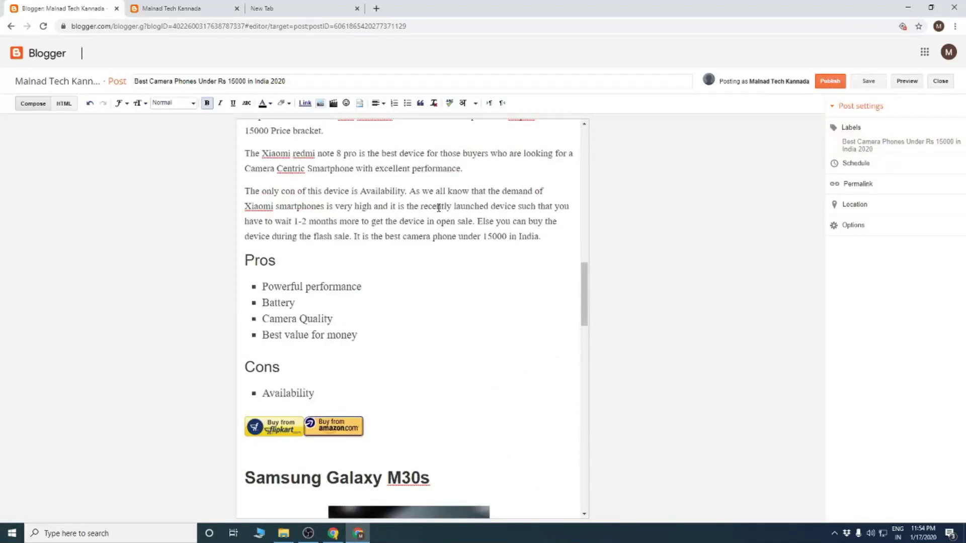
scroll(271, 266, down, 1)
scroll(424, 284, down, 5)
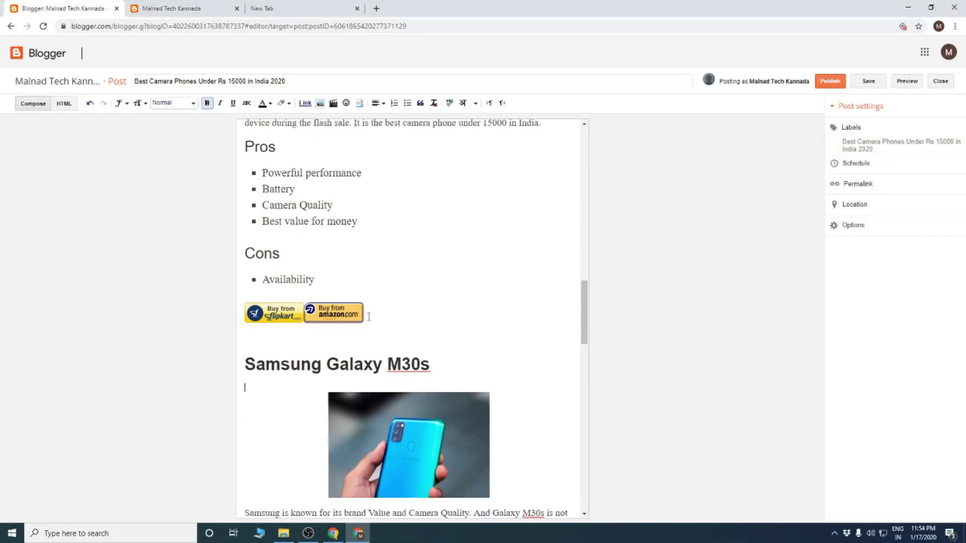
click(831, 85)
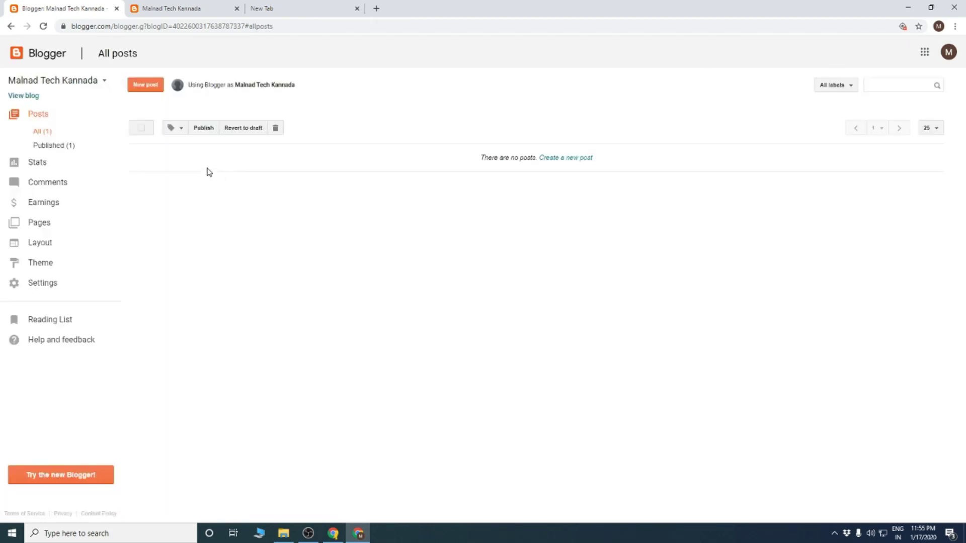
- Reload the live Malnad Tech Kannada blog and check how the published camera phones post appears on its home page
click(171, 8)
click(48, 26)
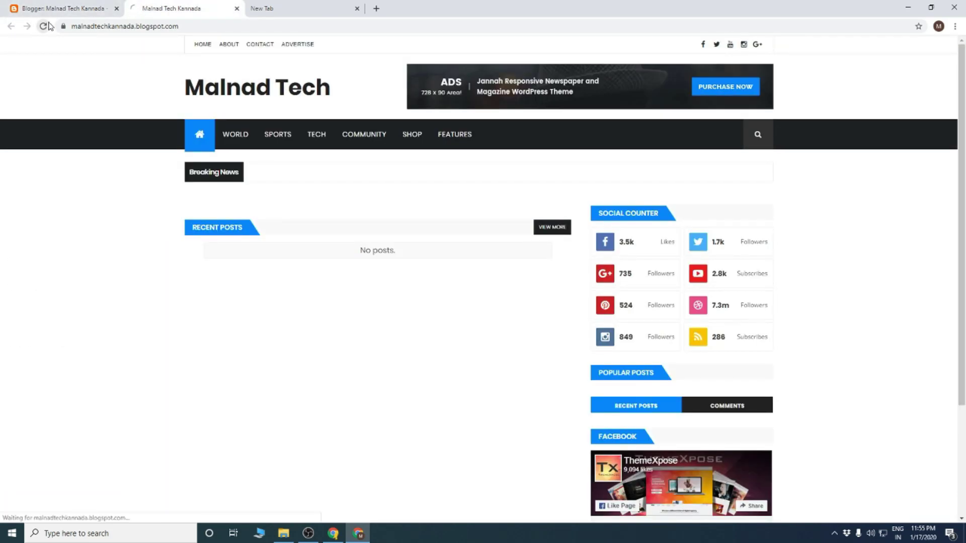
scroll(377, 302, down, 3)
scroll(358, 263, up, 3)
scroll(416, 277, down, 3)
scroll(258, 250, down, 2)
scroll(487, 269, up, 2)
scroll(314, 282, down, 6)
scroll(375, 252, up, 7)
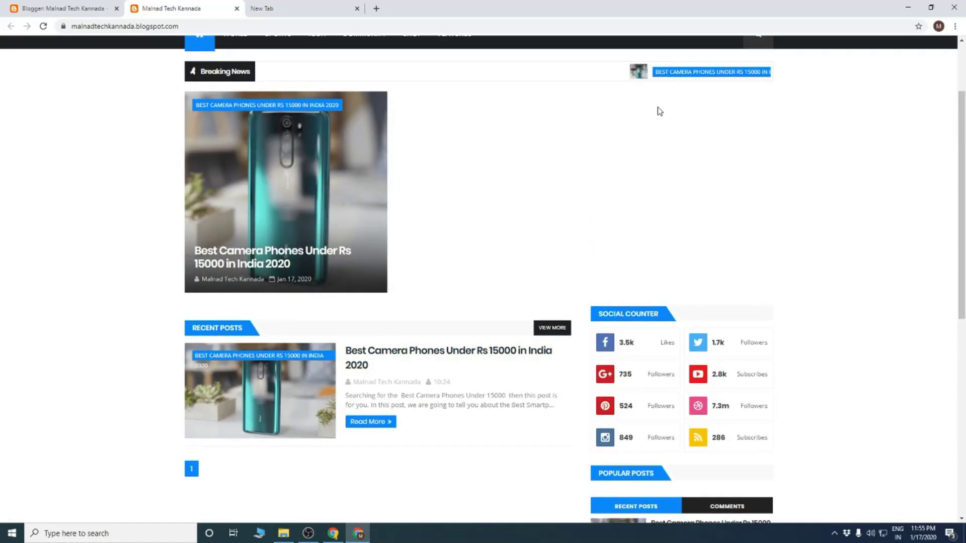
scroll(684, 108, up, 2)
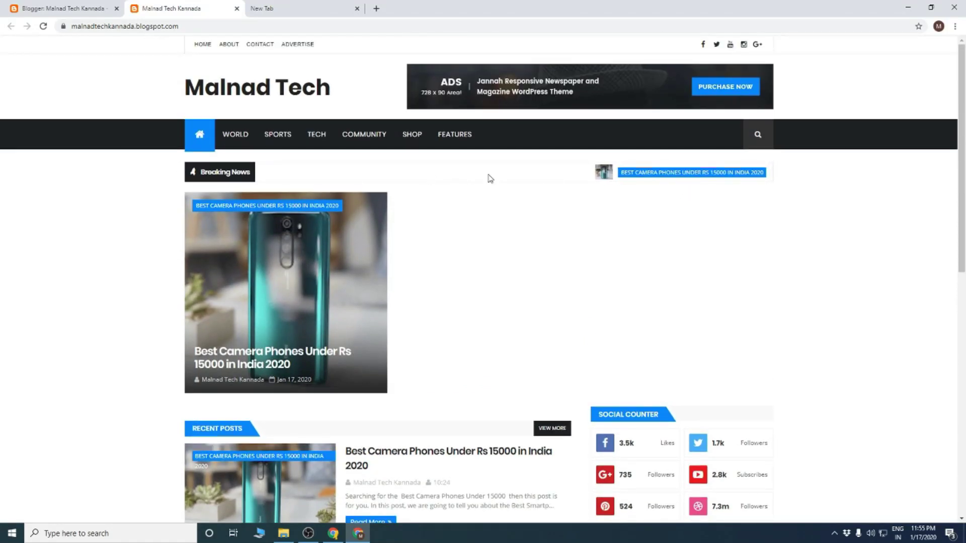
scroll(452, 156, down, 5)
- Switch to the browser window with the hosanagara blog and open "Tourist Places in Hosanagara Taluk - Shivamogga" for editing
click(56, 6)
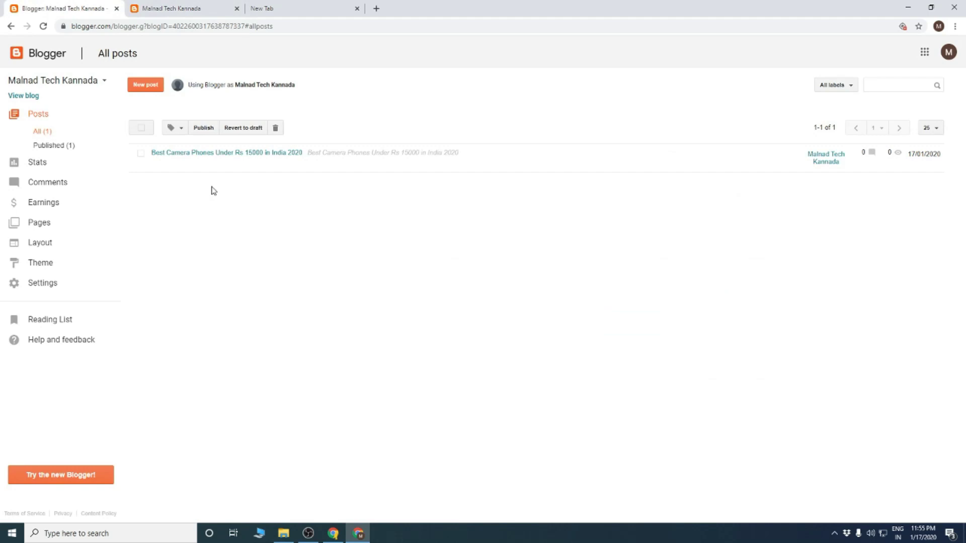
click(358, 533)
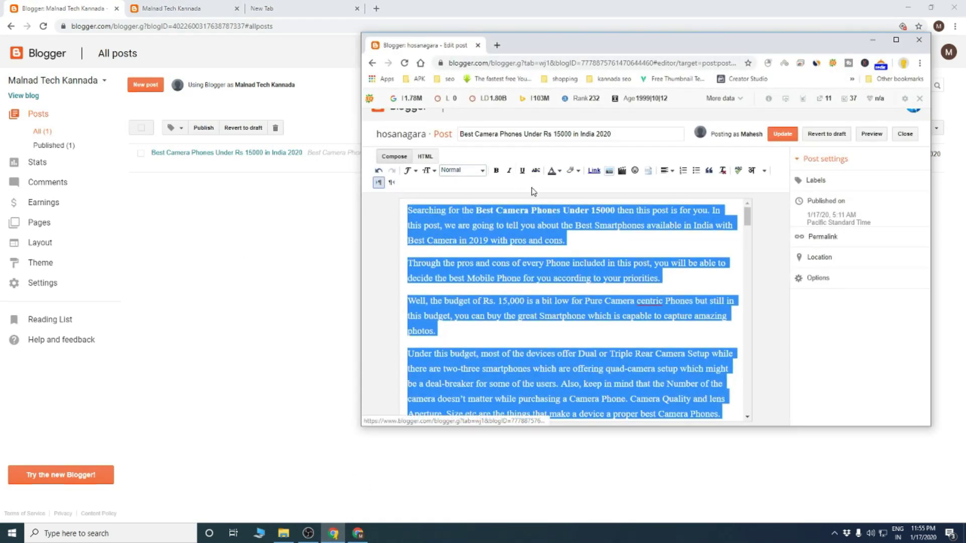
click(370, 64)
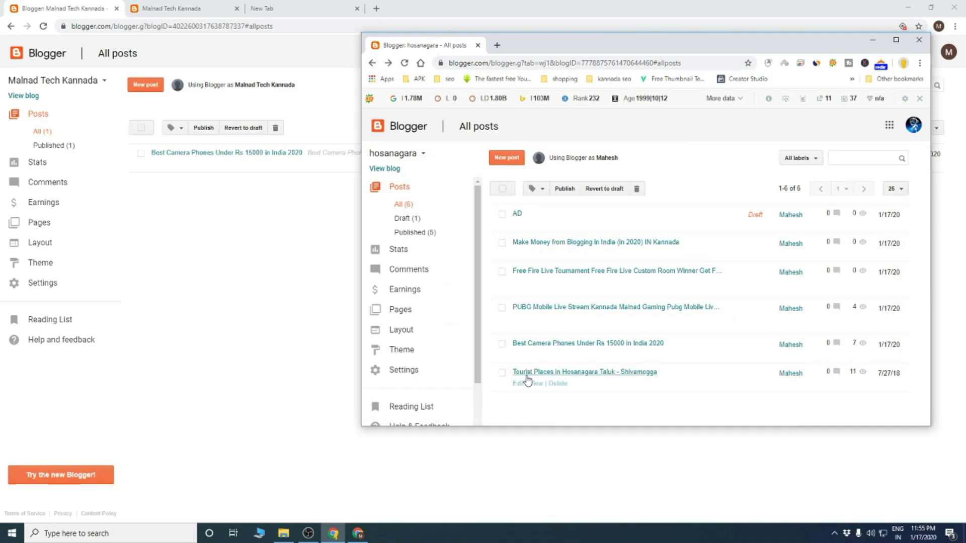
click(519, 382)
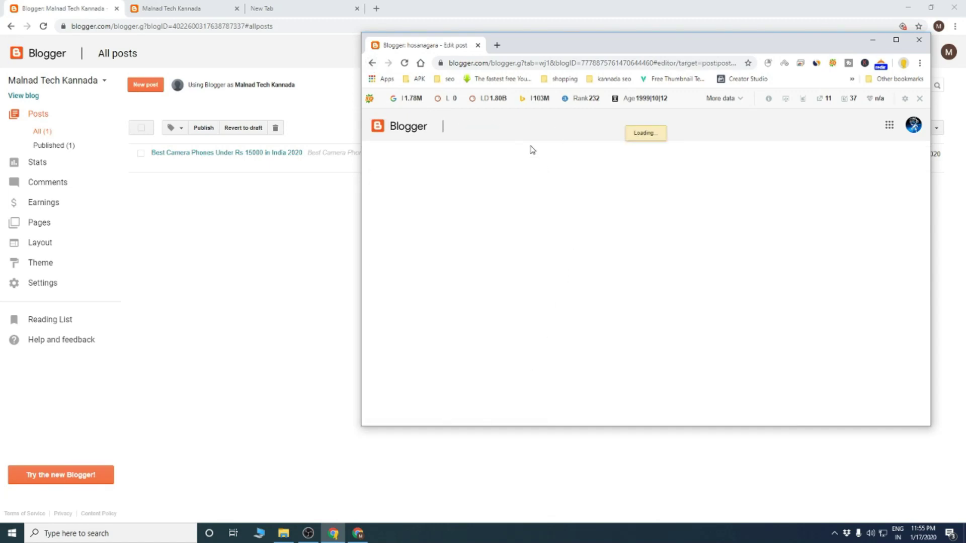
- Create a new Malnad Tech Kannada post using the copied title "Tourist Places in Hosanagara Taluk - Shivamogga"
triple_click(515, 154)
key(ctrl+c)
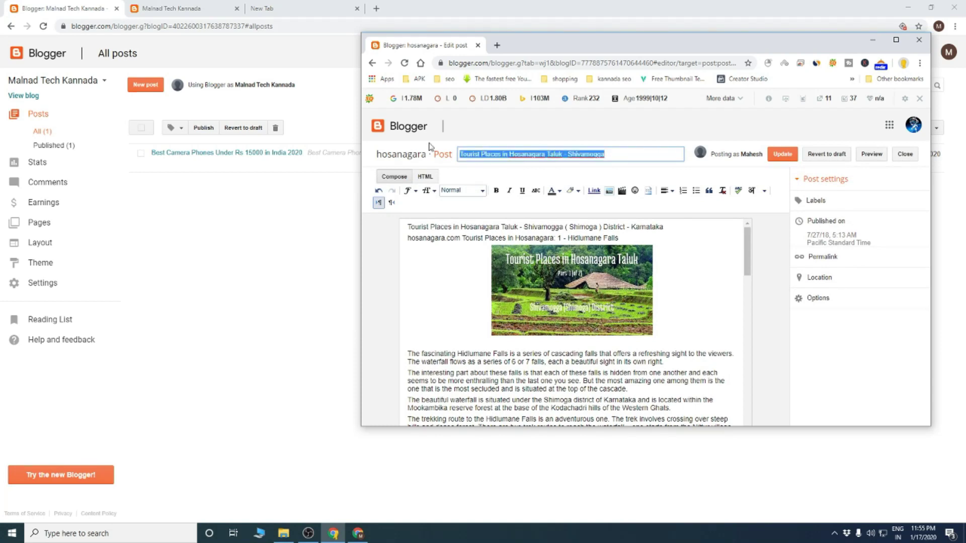
click(218, 224)
click(145, 85)
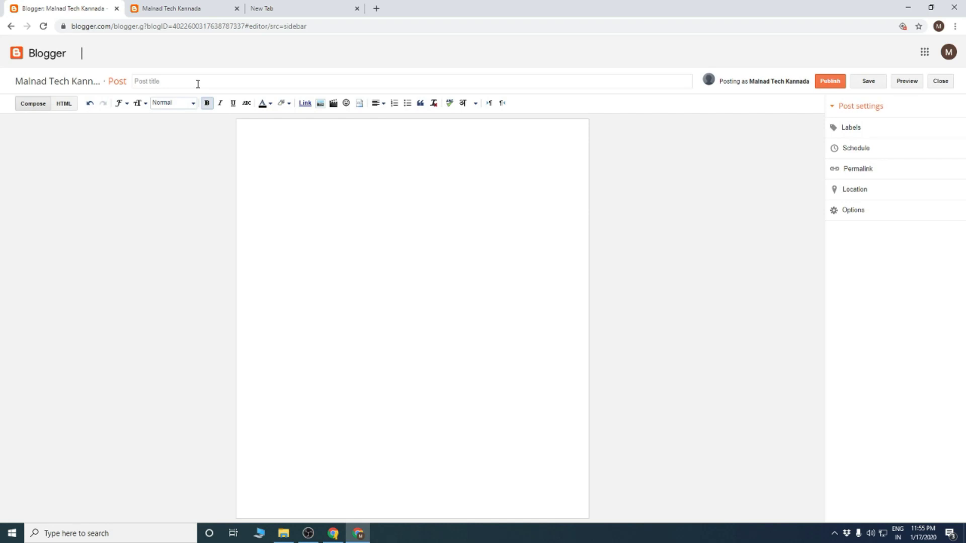
click(198, 81)
key(ctrl+v)
- Copy the entire body of the hosanagara tourist places post into the body of the new Malnad Tech Kannada post
click(370, 215)
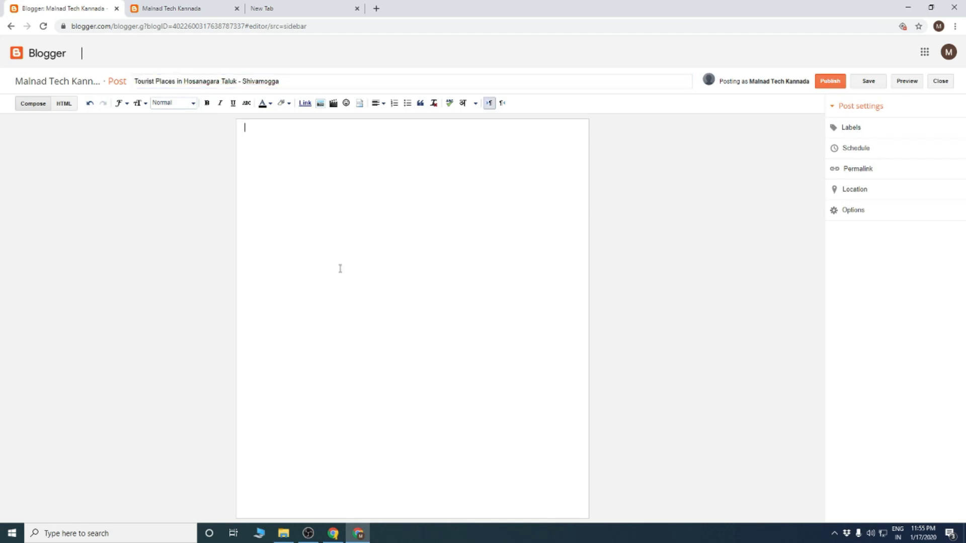
click(358, 533)
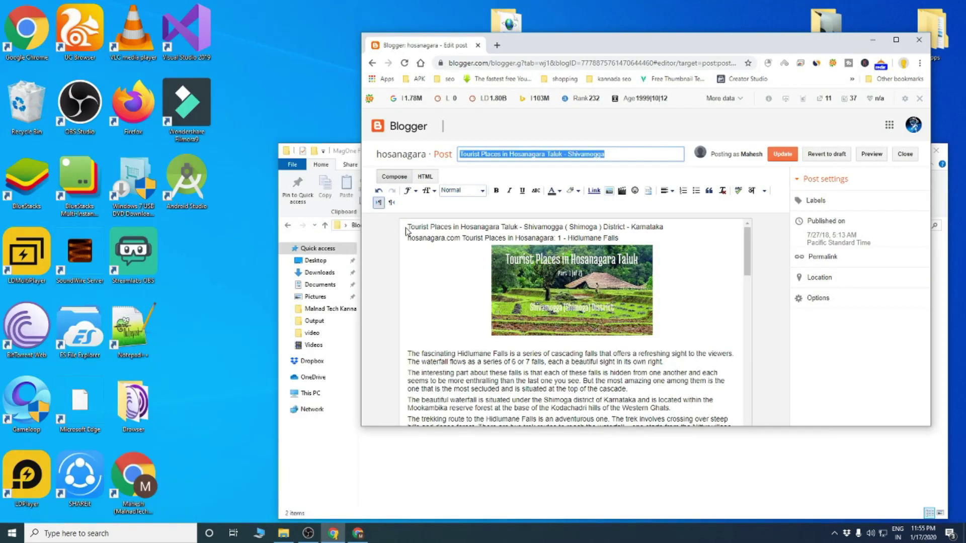
click(446, 242)
key(ctrl+a)
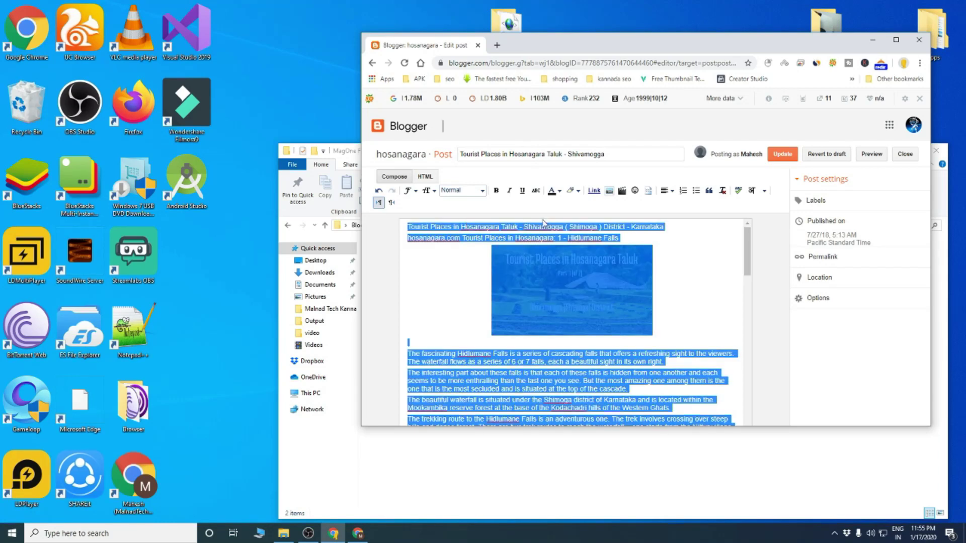
click(499, 493)
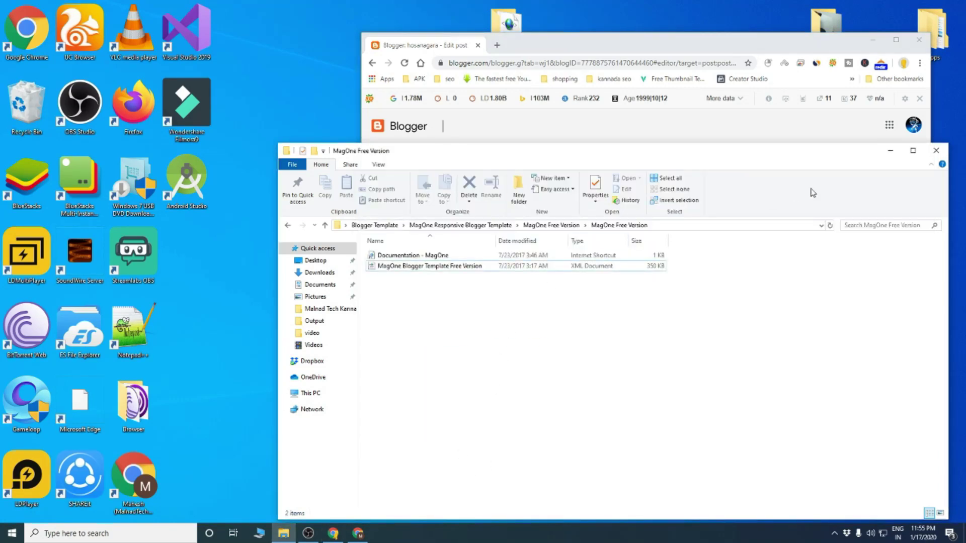
click(890, 151)
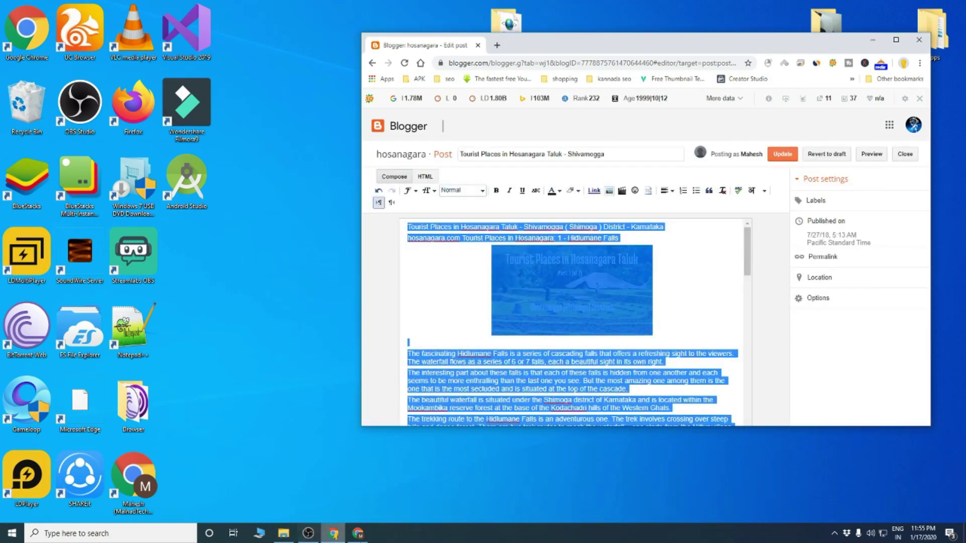
click(366, 537)
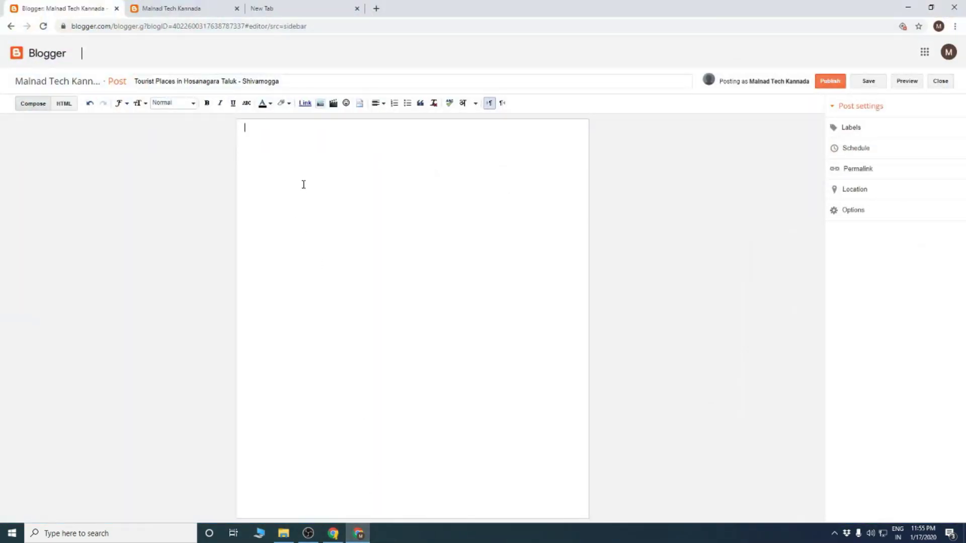
key(ctrl+v)
- Label the post with its own title, "Tourist Places in Hosanagara Taluk - Shivamogga", and publish it
scroll(387, 186, up, 3)
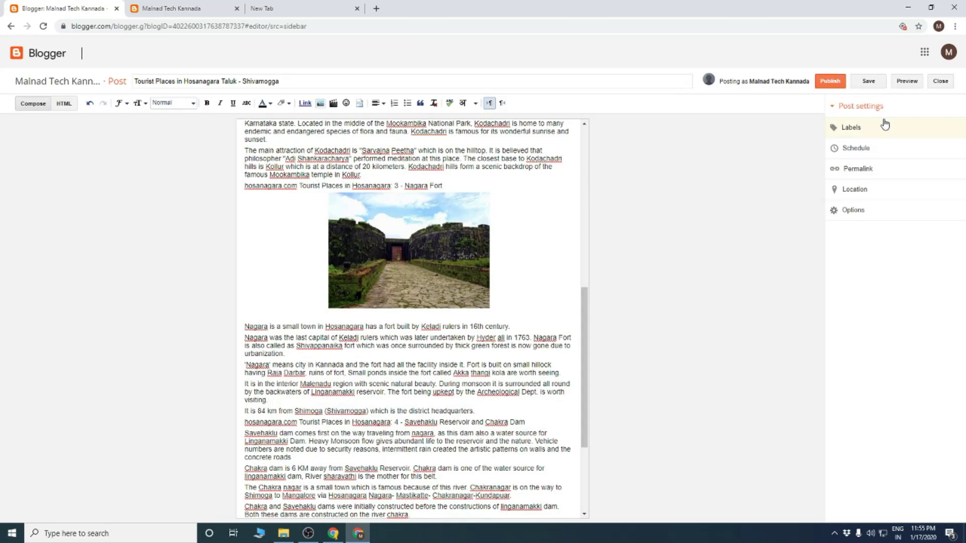
click(853, 130)
click(254, 78)
key(ctrl+a)
key(ctrl+c)
click(884, 151)
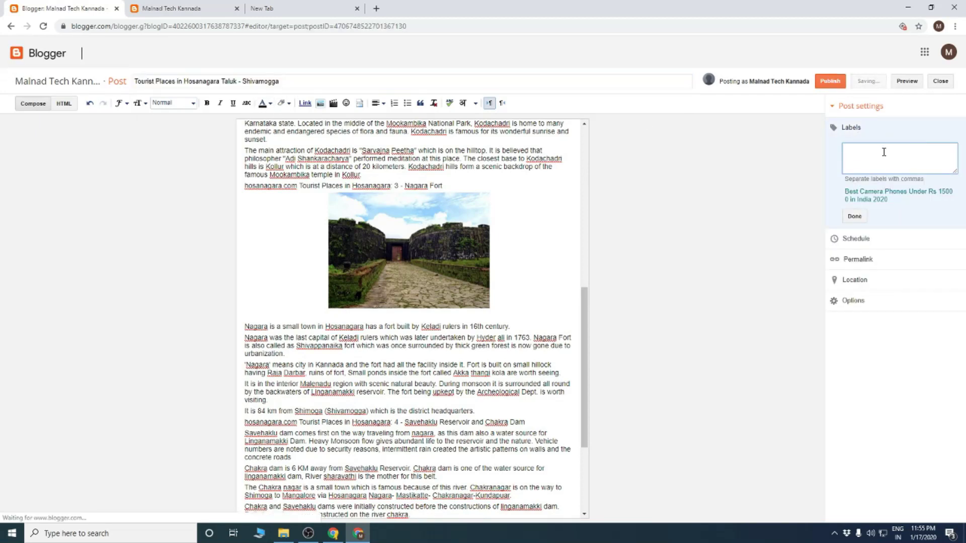
key(ctrl+v)
click(864, 220)
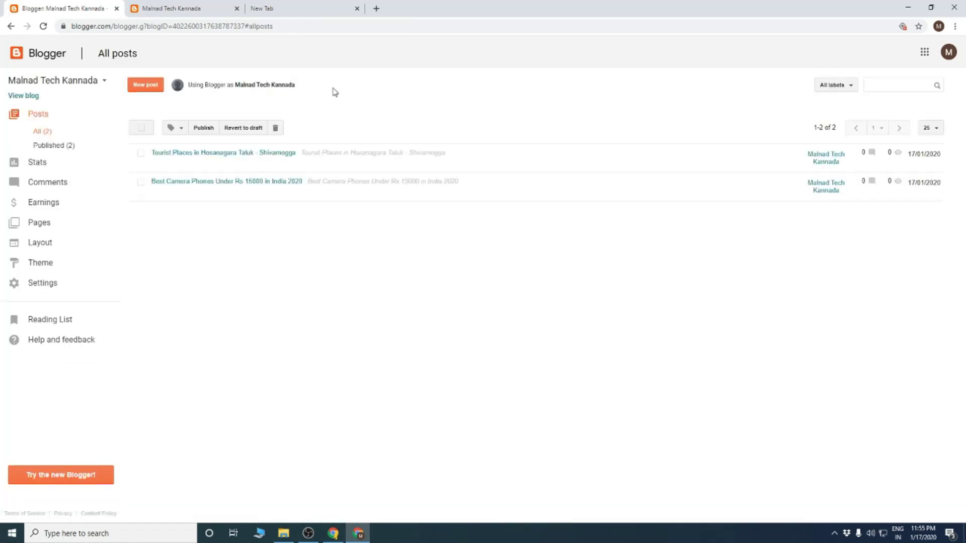
- Reload the live Malnad Tech Kannada site and check how the tourist places post appears on the home page
click(199, 6)
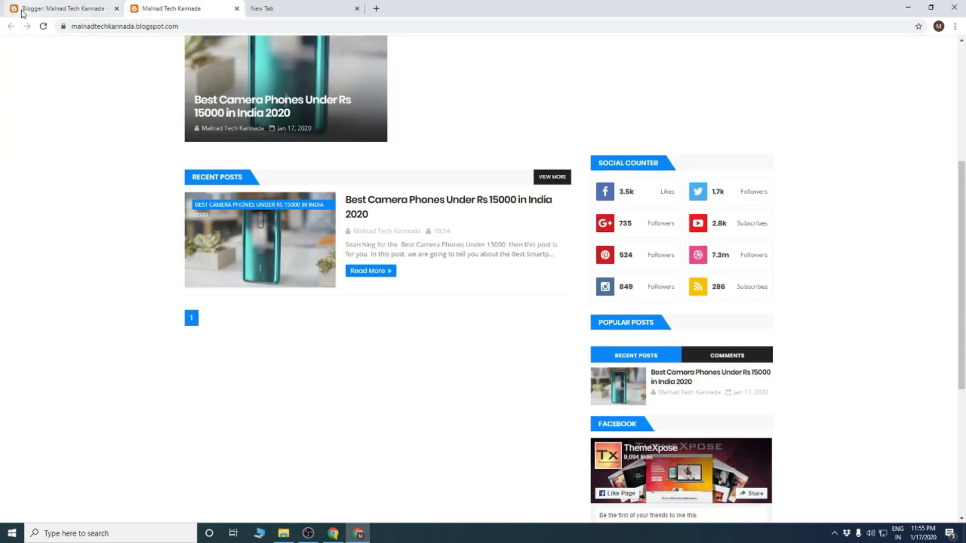
click(43, 26)
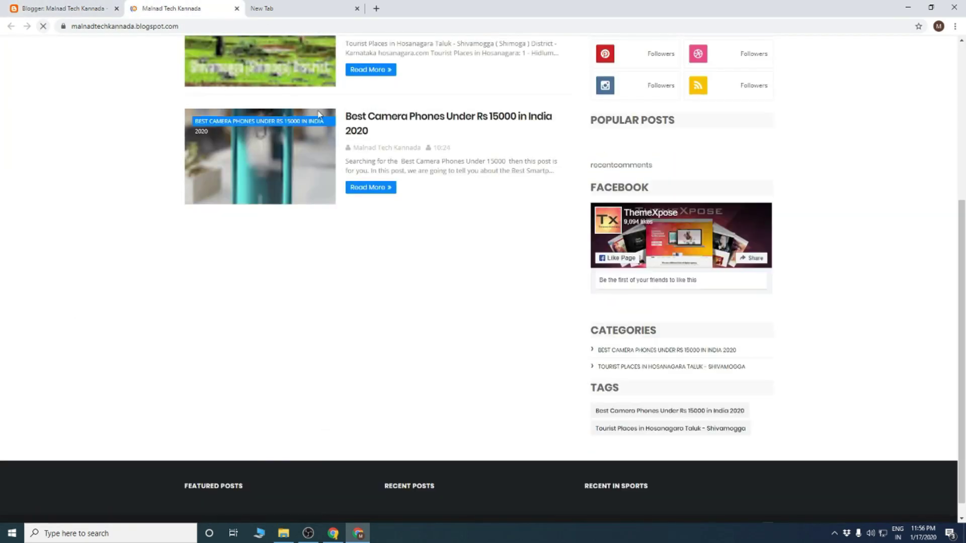
scroll(550, 258, down, 6)
scroll(556, 349, up, 6)
scroll(604, 226, down, 3)
scroll(839, 164, up, 3)
scroll(503, 302, down, 7)
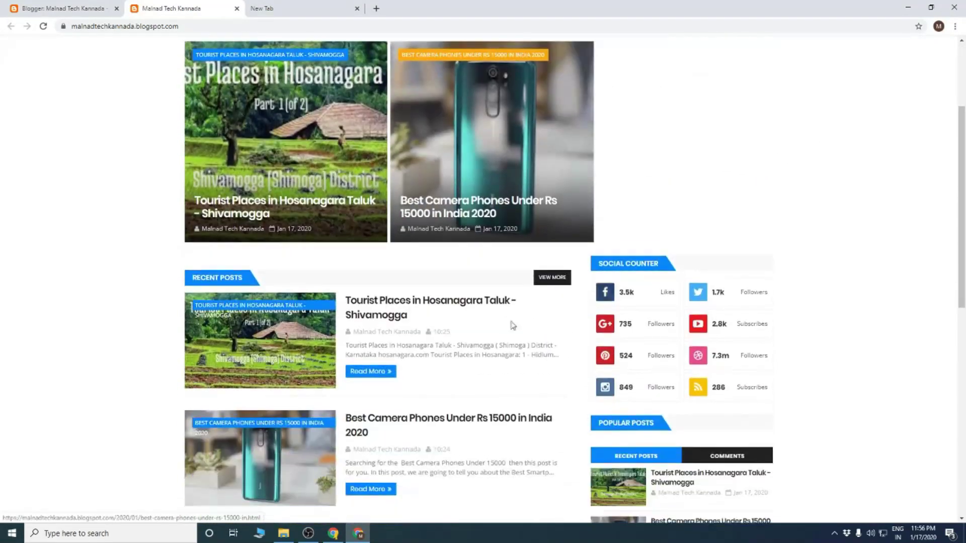
- Switch to the hosanagara blog window, open its PUBG Mobile Live Stream post for editing, and copy the post title
click(358, 534)
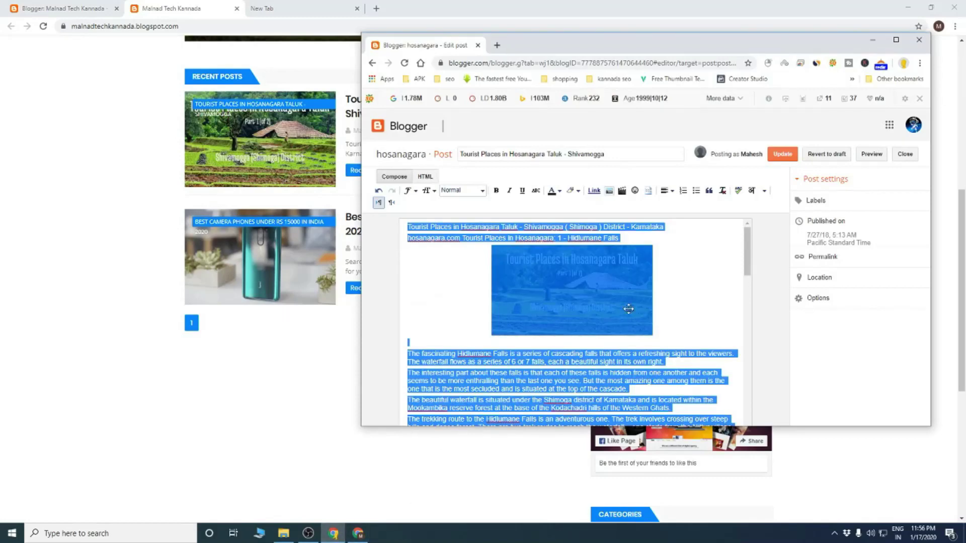
click(372, 63)
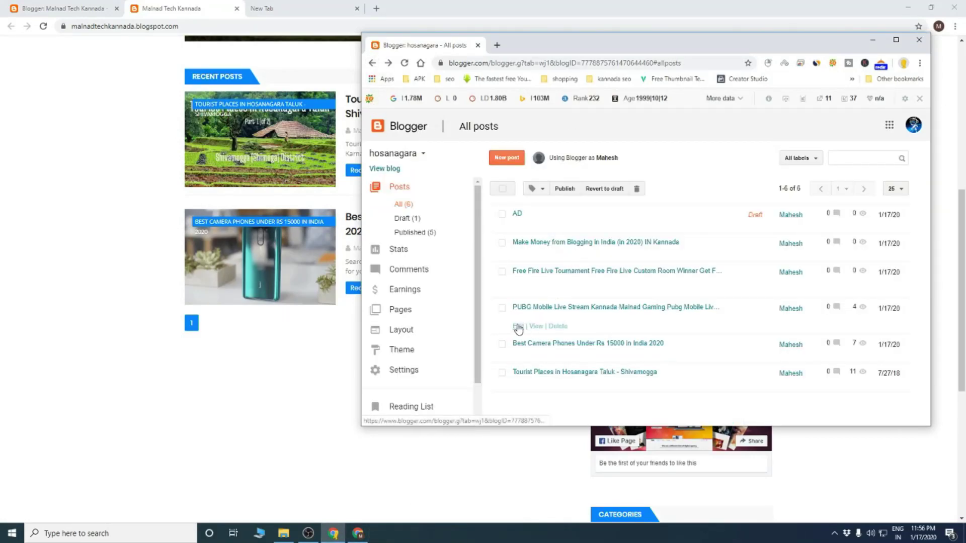
click(518, 326)
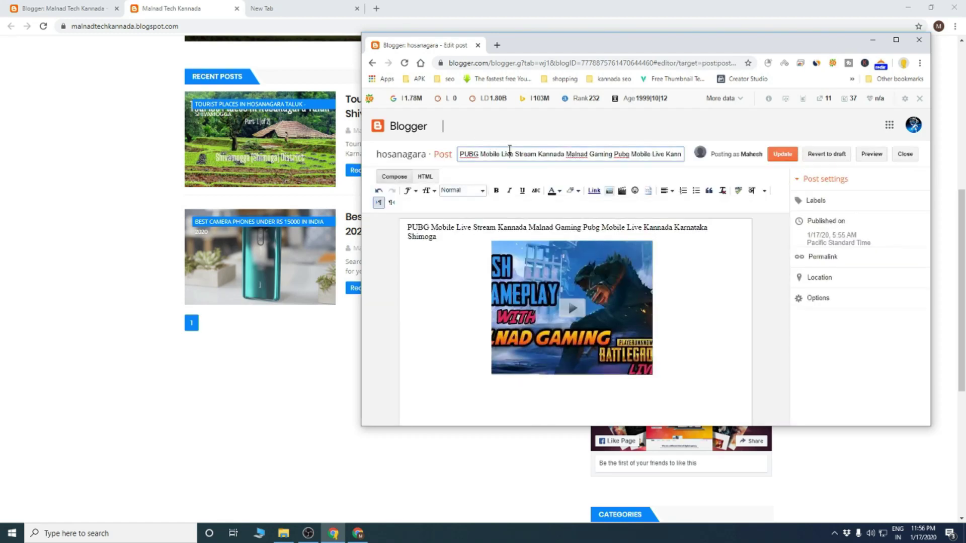
triple_click(510, 151)
key(ctrl+c)
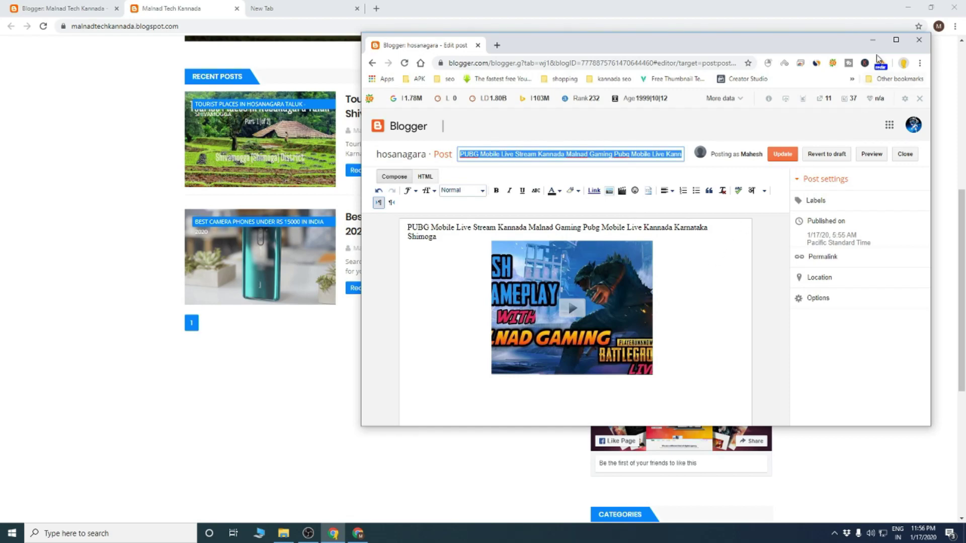
- Create a new Malnad Tech Kannada post titled "PUBG Mobile Live Stream Kannada Malnad Gaming Pubg Mobile Live Kannada Karnataka Shimoga"
click(872, 40)
scroll(341, 200, up, 7)
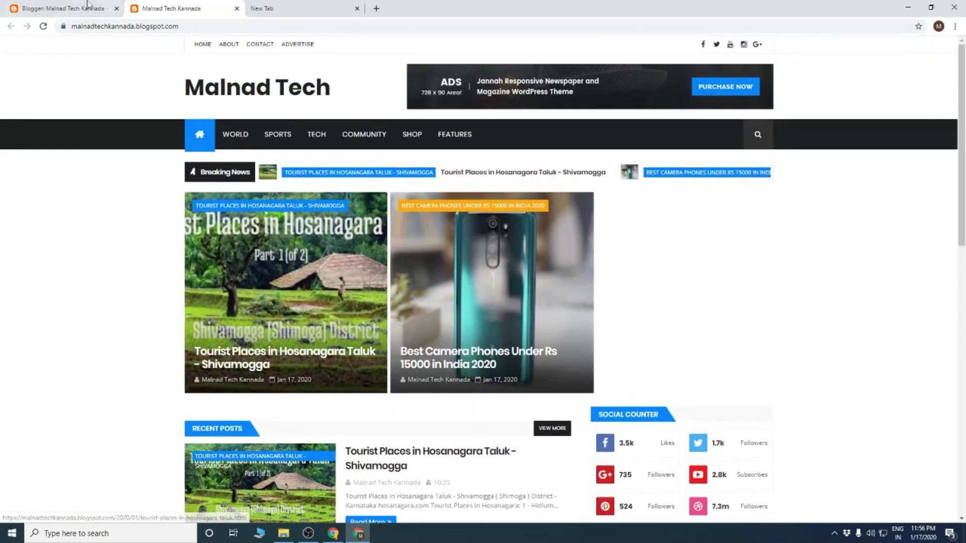
click(100, 7)
click(144, 84)
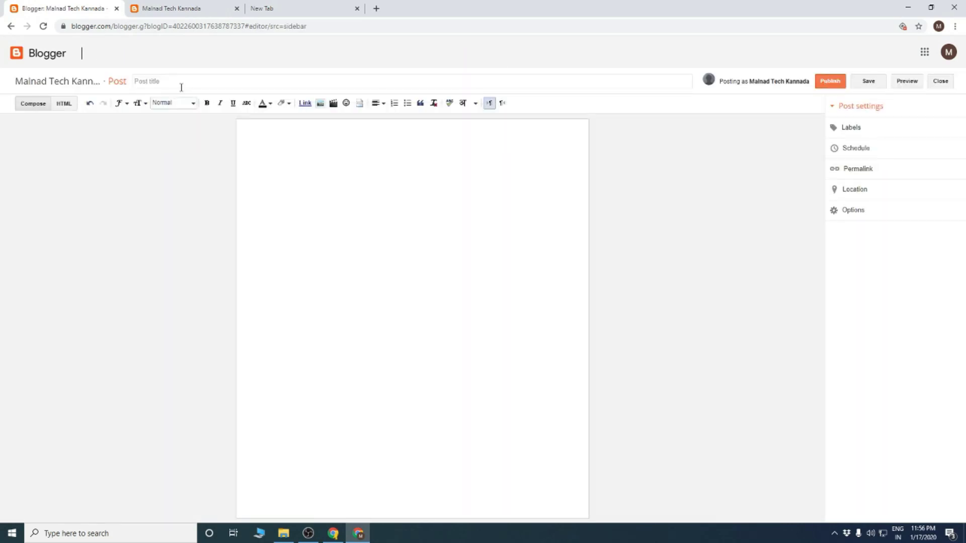
click(181, 85)
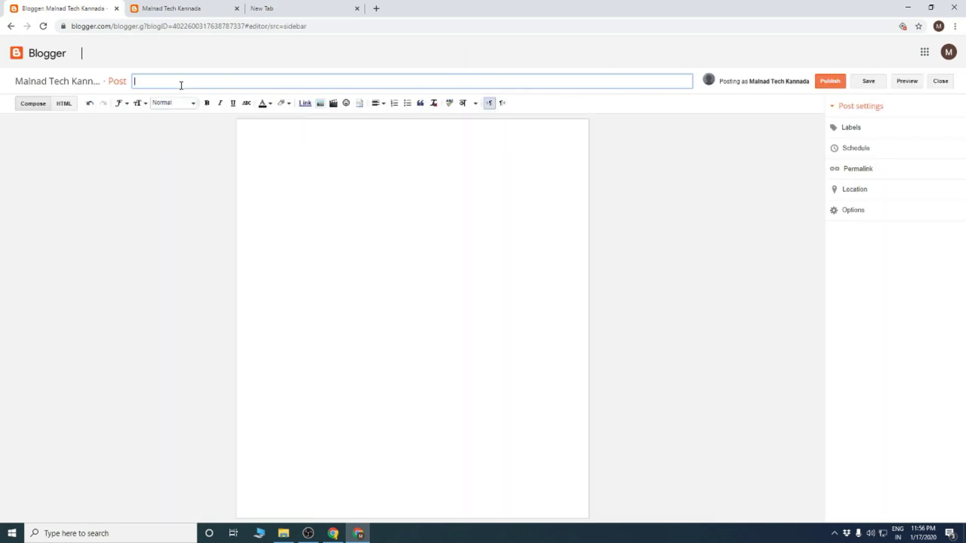
key(ctrl+v)
- Fill the new post's body with its title plus the text and video copied from the hosanagara PUBG post, and publish it
click(318, 185)
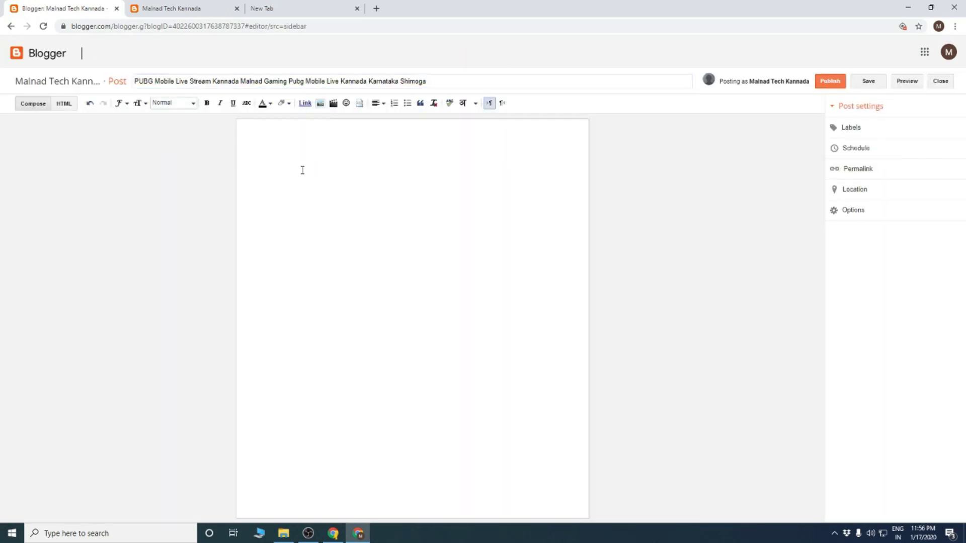
key(ctrl+v)
click(333, 533)
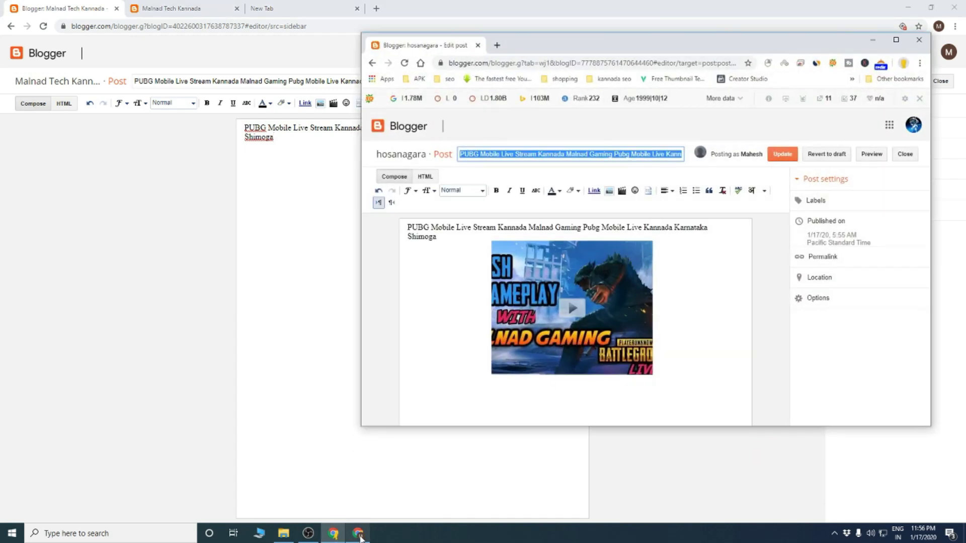
click(680, 388)
key(ctrl+a)
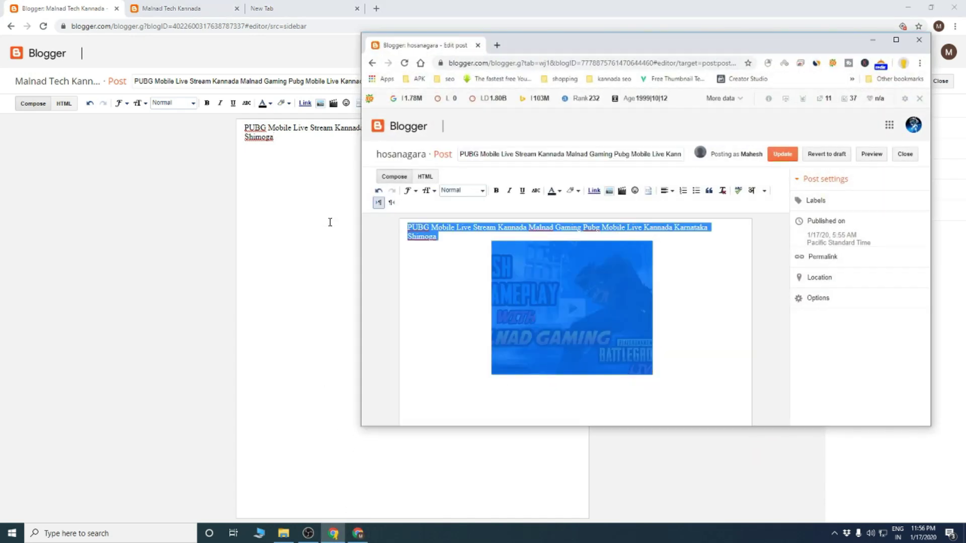
click(874, 40)
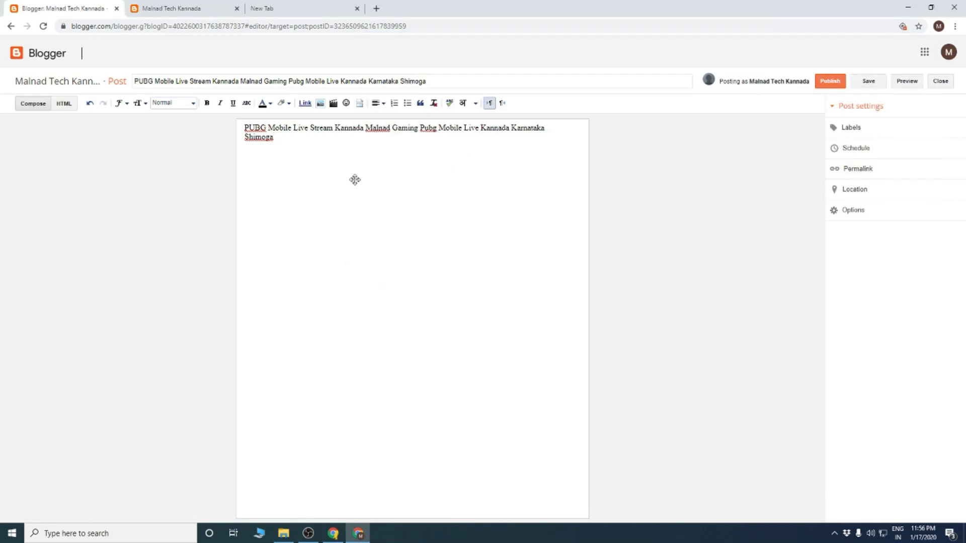
key(ctrl+v)
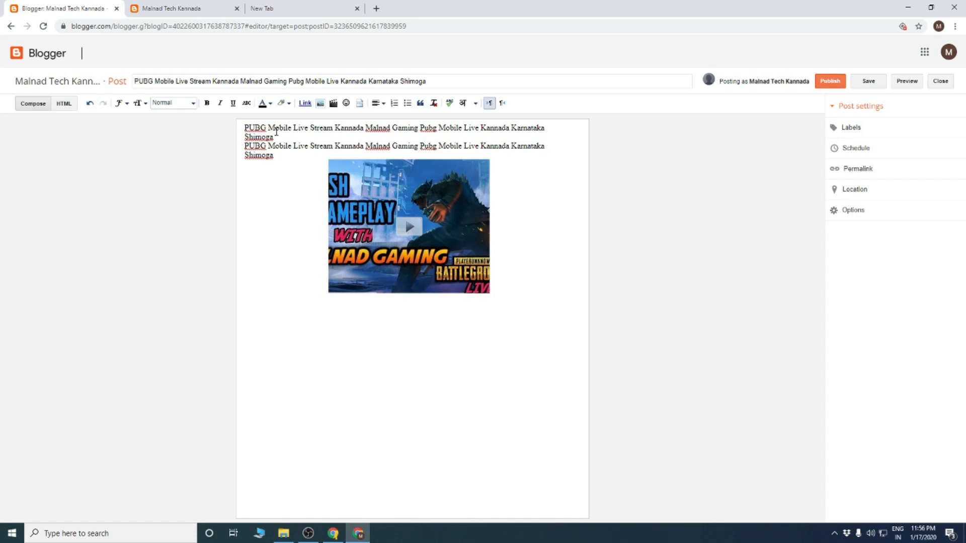
drag(275, 154, 247, 127)
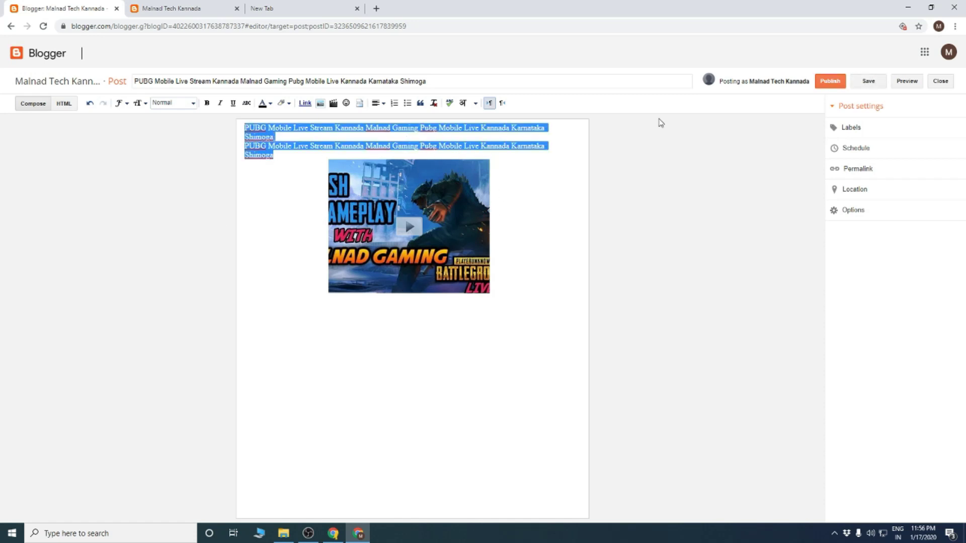
click(829, 81)
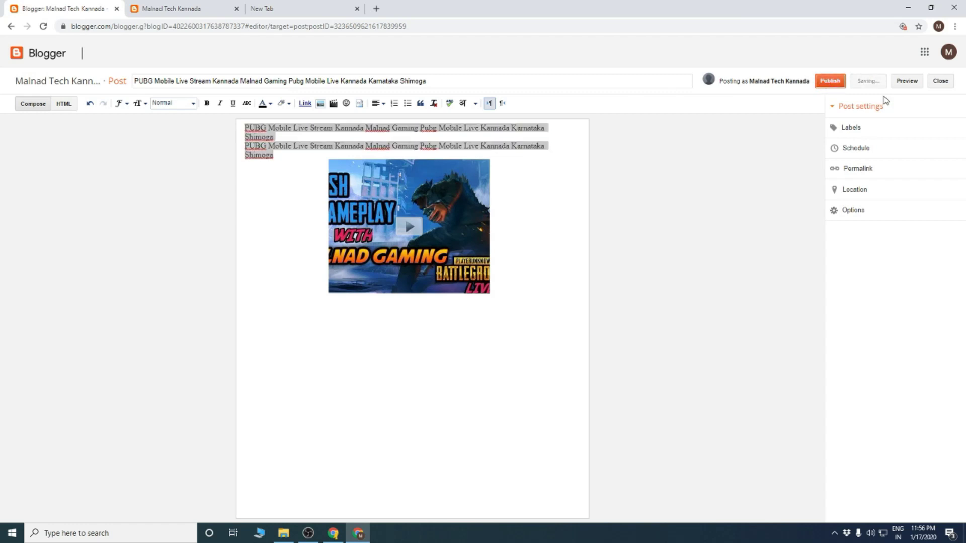
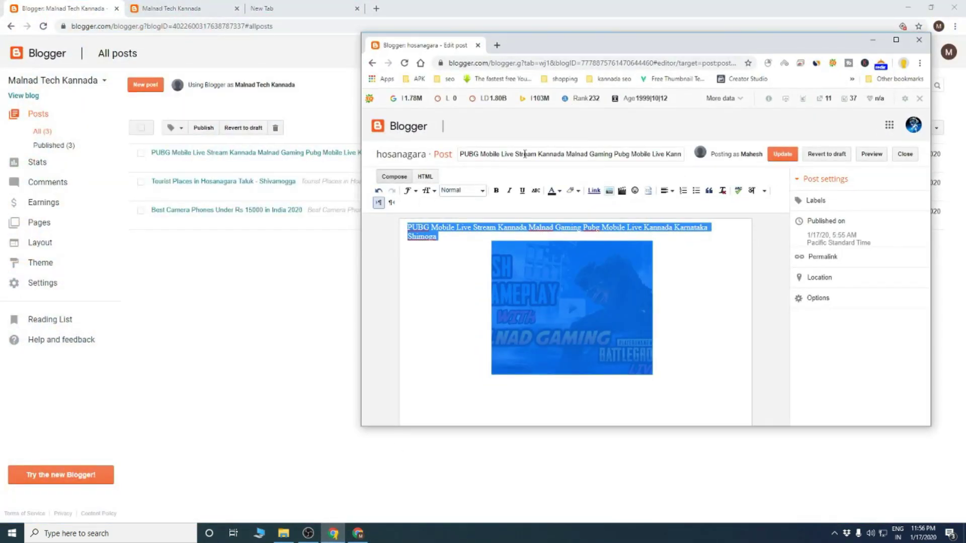
- Create a new Malnad Tech Kannada post using the title "Make Money from Blogging in India (in 2020) IN Kannada" copied from the hosanagara post
click(372, 64)
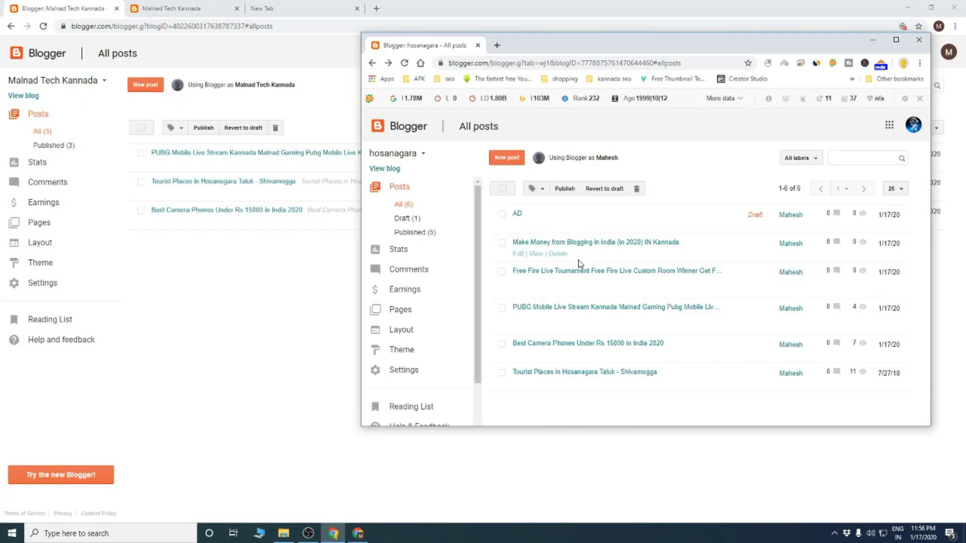
click(518, 254)
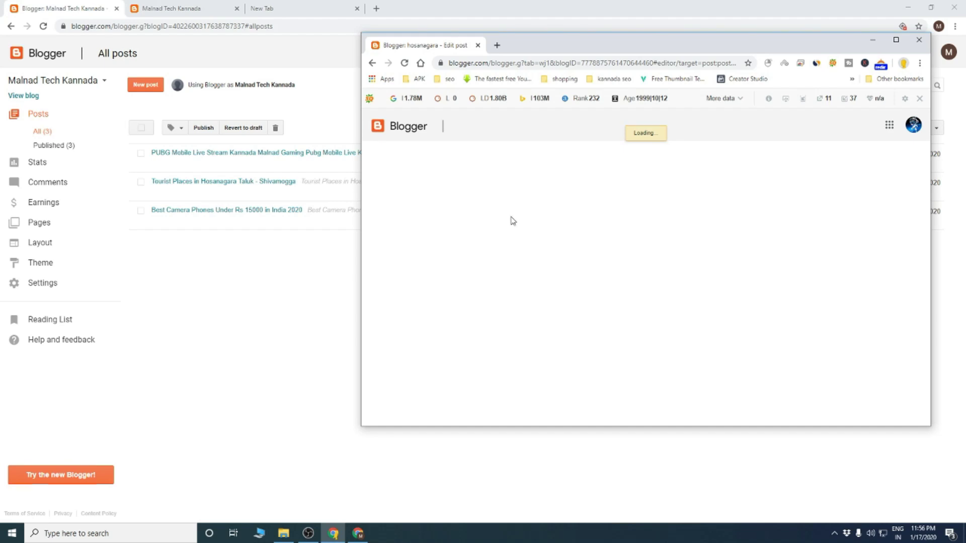
triple_click(532, 154)
key(ctrl+c)
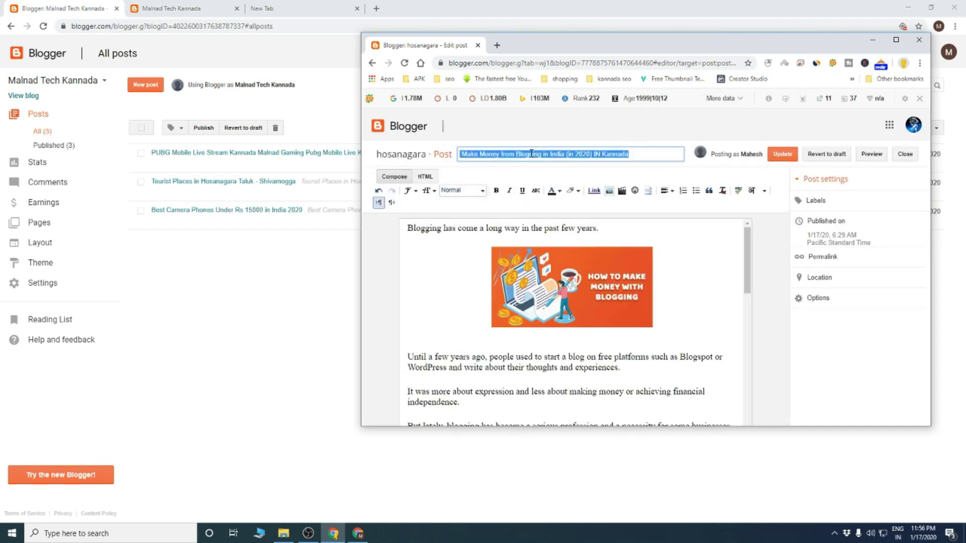
click(141, 85)
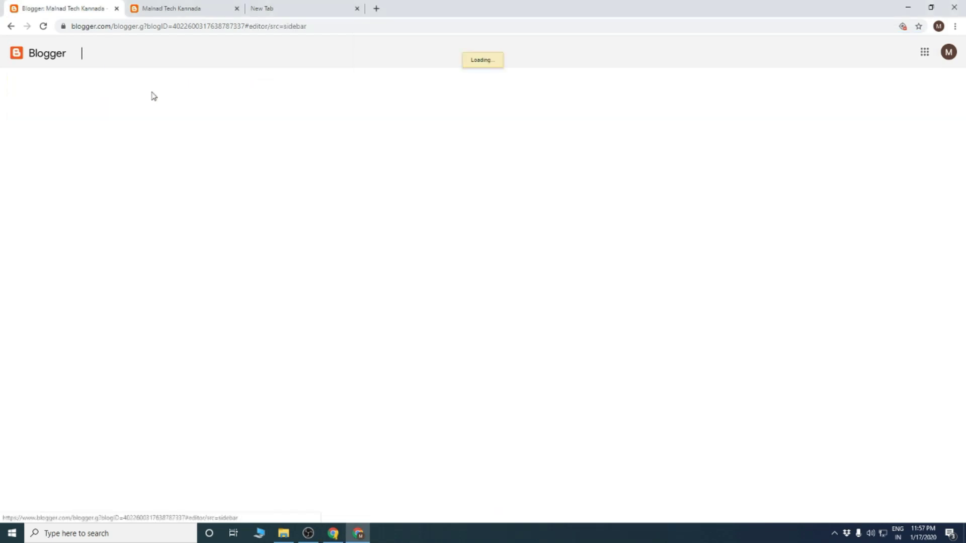
key(ctrl+v)
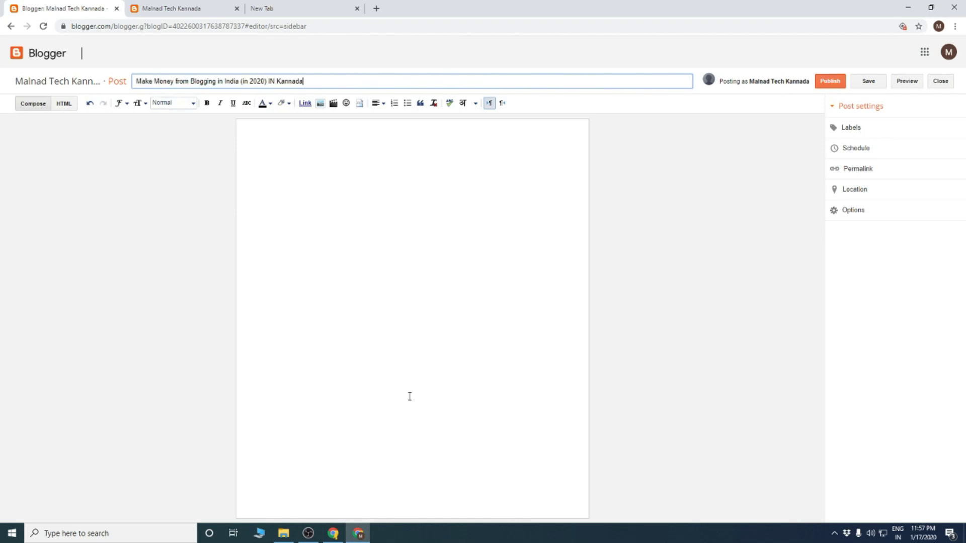
- Copy the entire body of the hosanagara Make Money from Blogging post into the body of the new Malnad Tech Kannada post
click(368, 538)
click(498, 272)
click(481, 230)
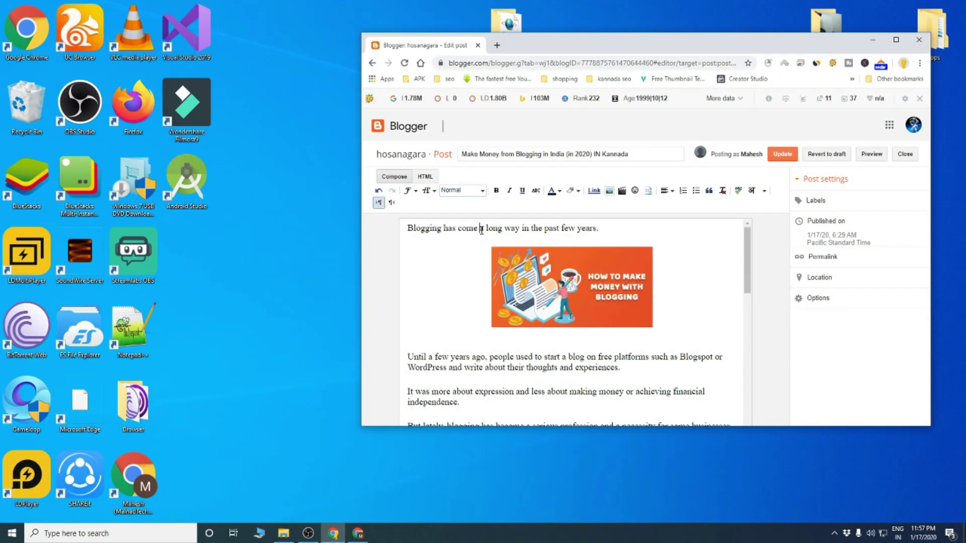
key(ctrl+a)
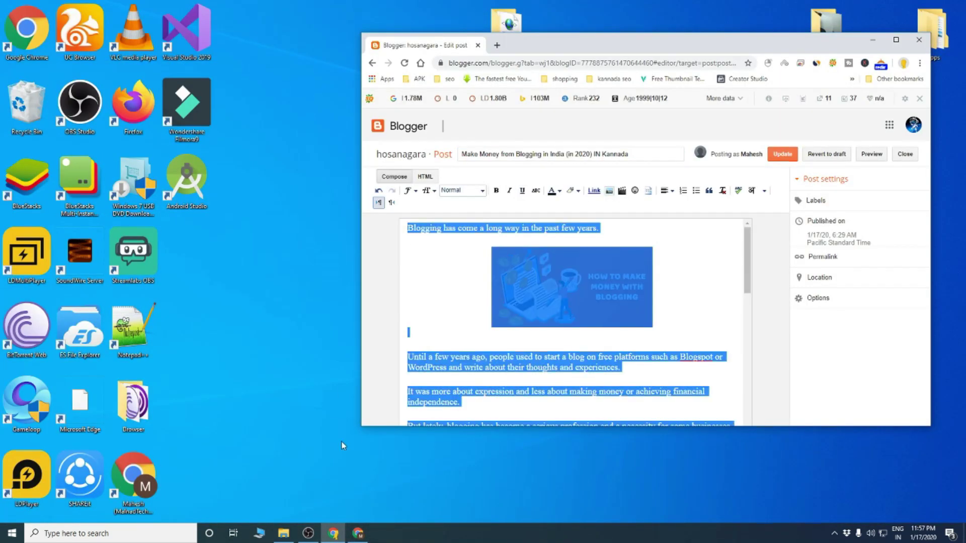
key(ctrl+c)
click(358, 533)
click(282, 163)
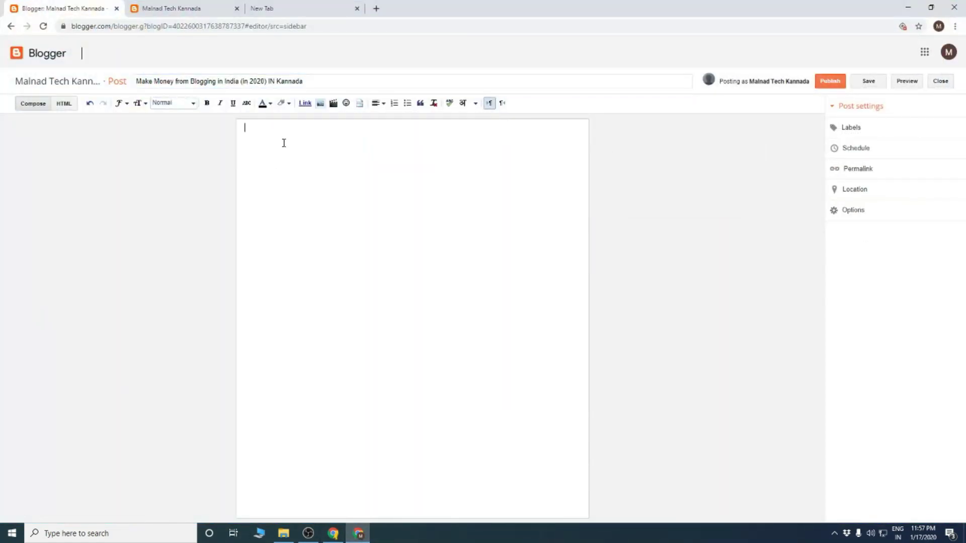
key(ctrl+v)
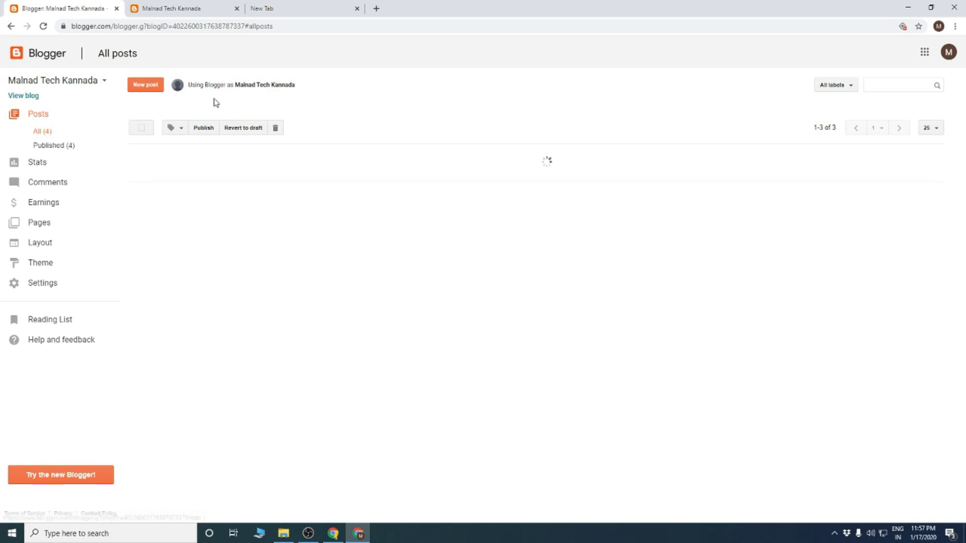
- Refresh the live blog and review its recent posts list and sidebar sections
click(197, 6)
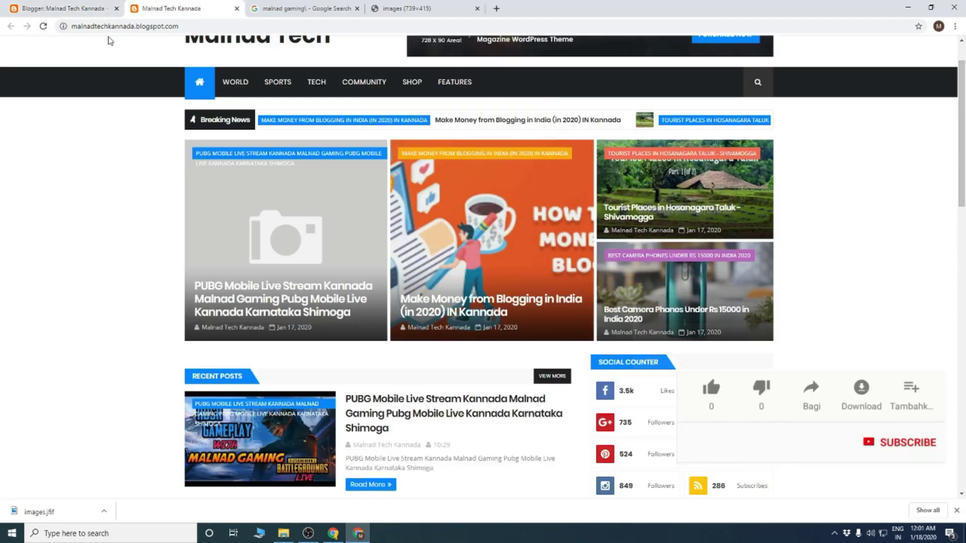
click(44, 26)
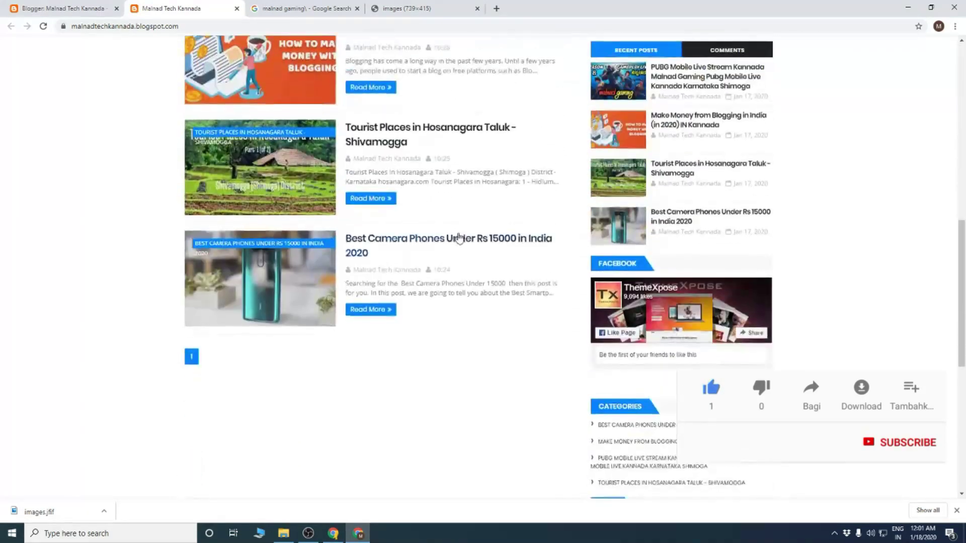
scroll(533, 264, down, 5)
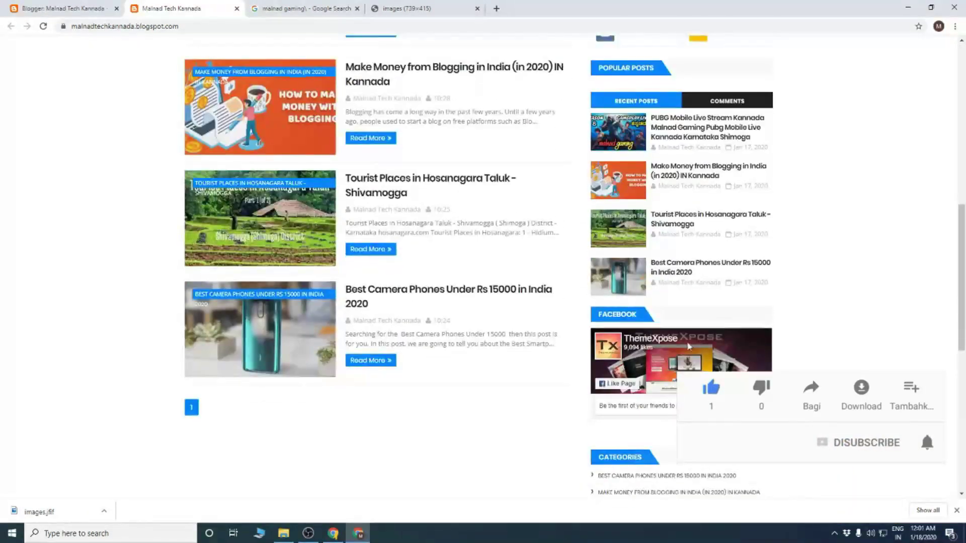
- Open the Facebook gadget in Sidebar Right B of the Malnad Tech Kannada layout and highlight the plugin address in its code
click(35, 9)
scroll(280, 276, up, 3)
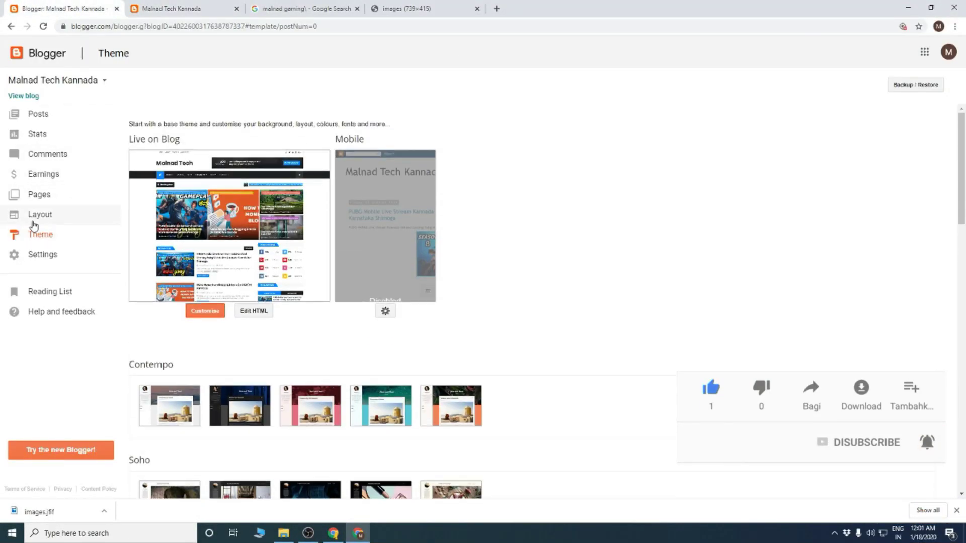
click(39, 223)
scroll(155, 252, down, 6)
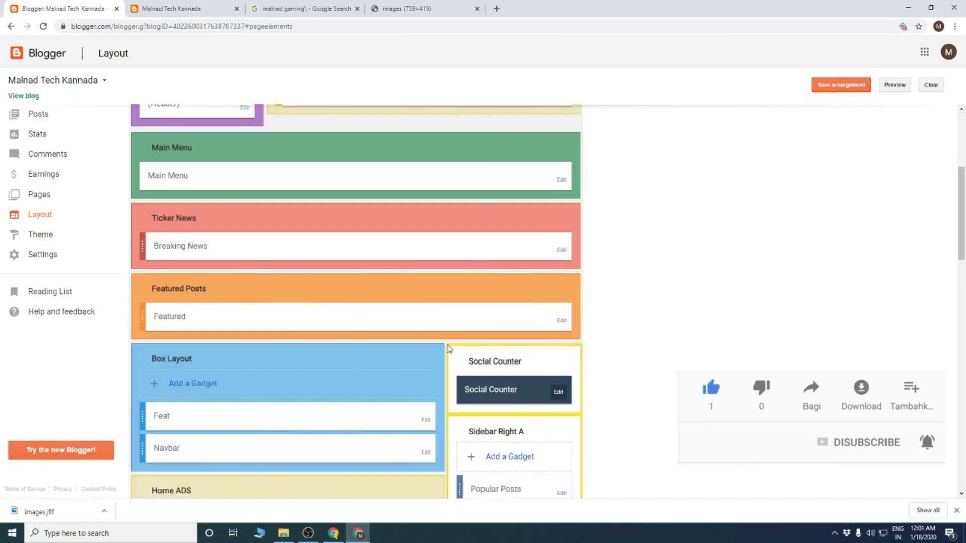
scroll(211, 256, up, 3)
scroll(239, 243, down, 10)
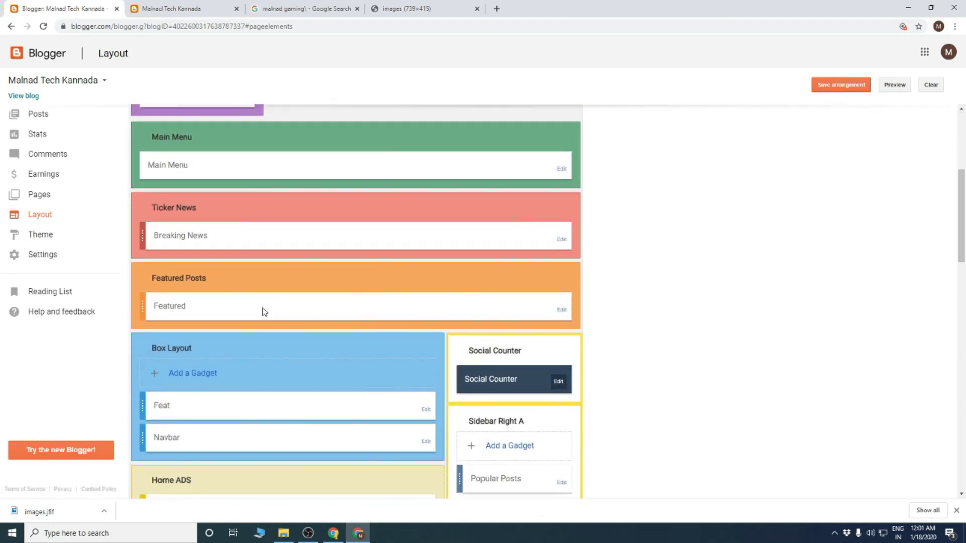
scroll(445, 294, down, 2)
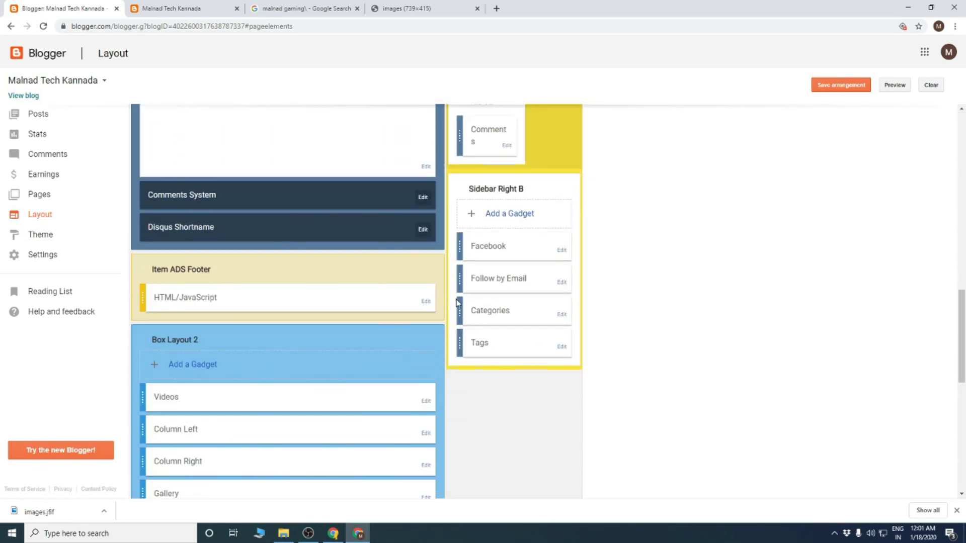
click(562, 196)
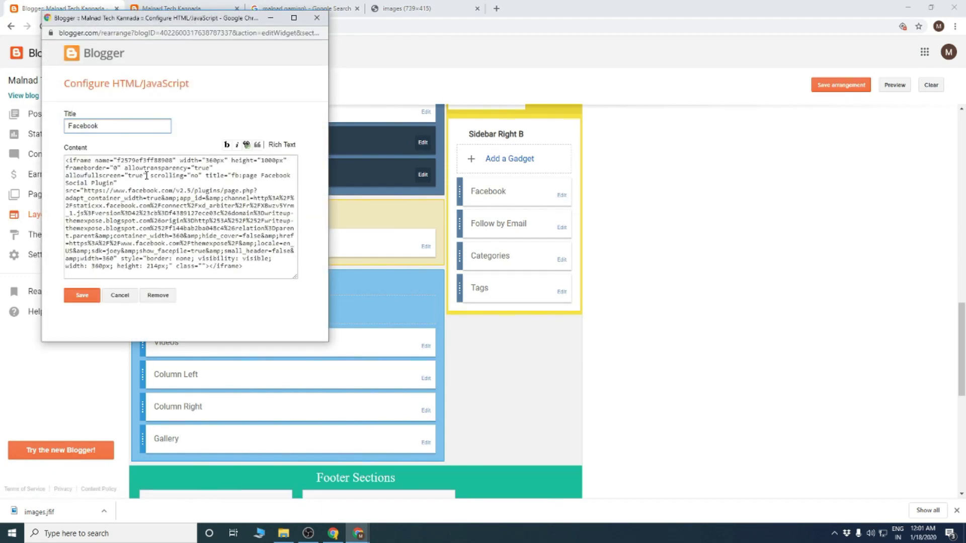
drag(85, 193, 212, 251)
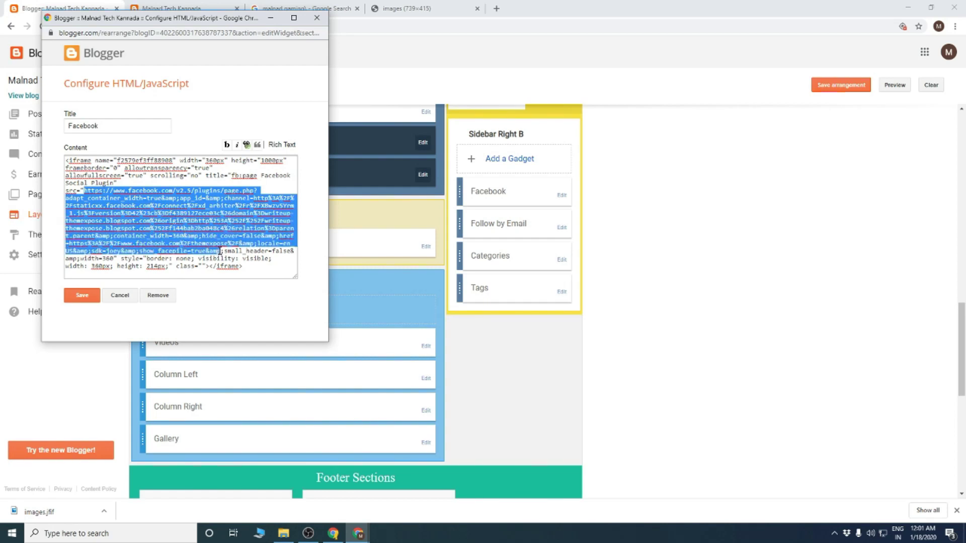
drag(220, 250, 133, 250)
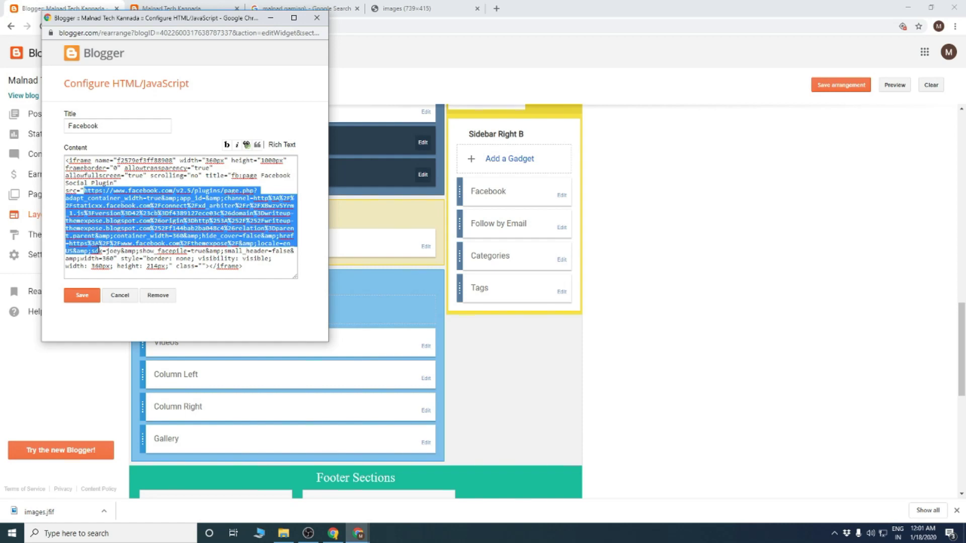
- Switch to the hosanagara blog's window, leave the open PUBG post and open the blog's layout in a maximised window
click(370, 7)
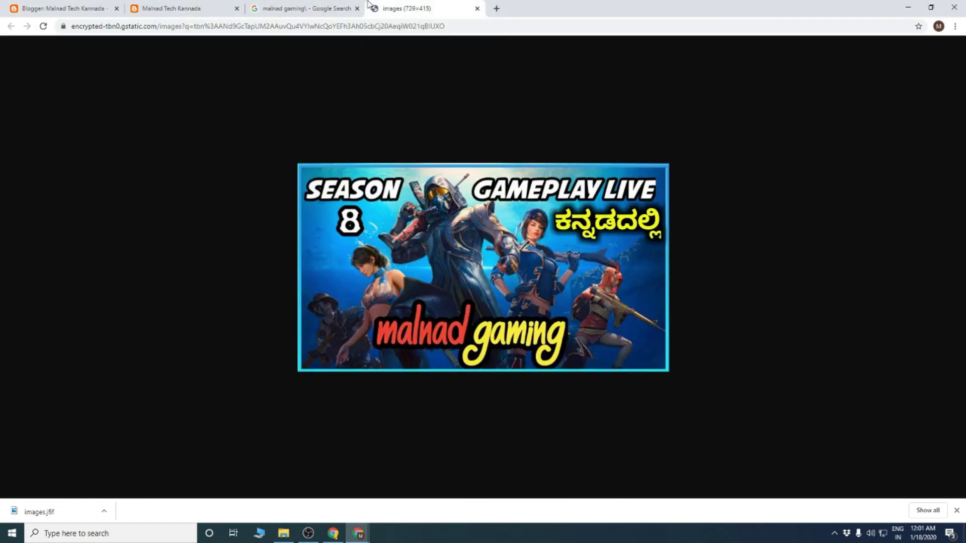
mouse_move(358, 533)
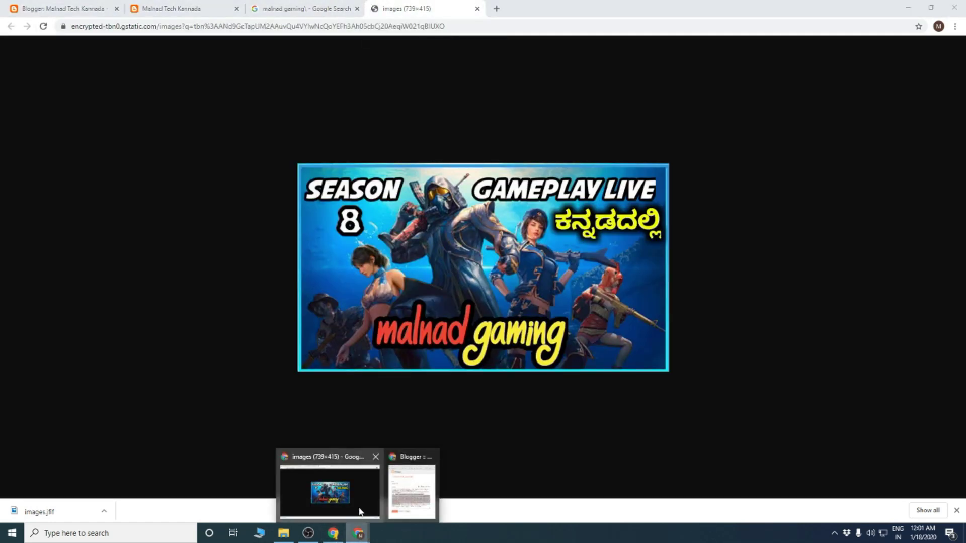
click(421, 501)
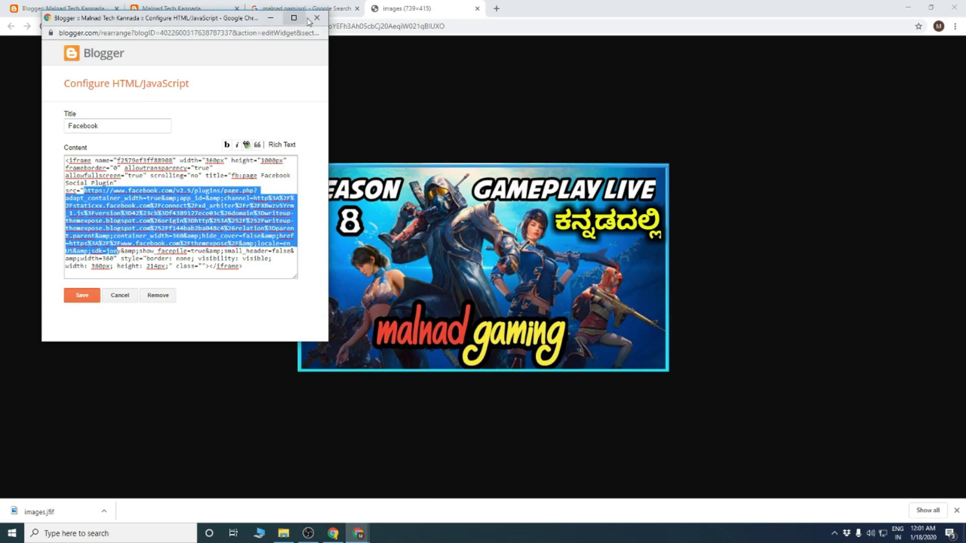
key(alt+Tab)
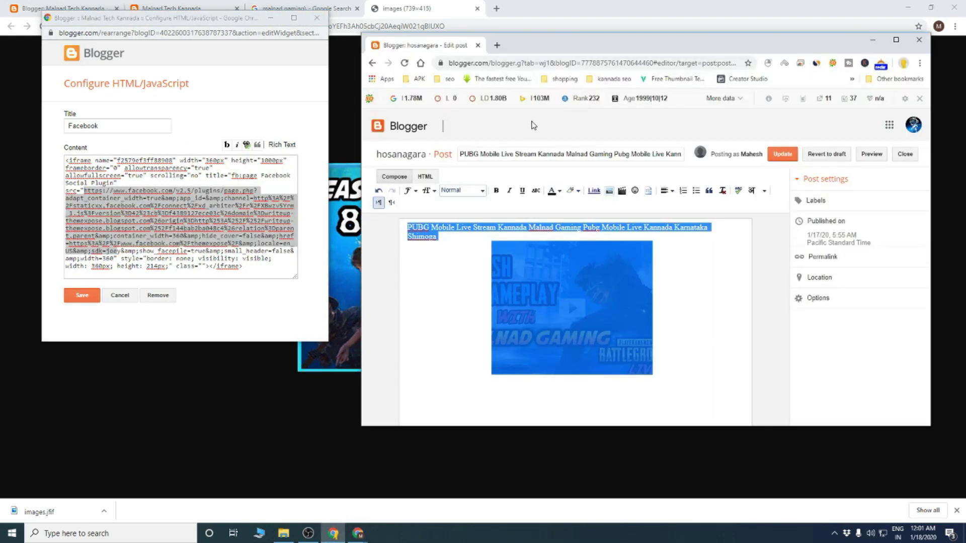
click(381, 134)
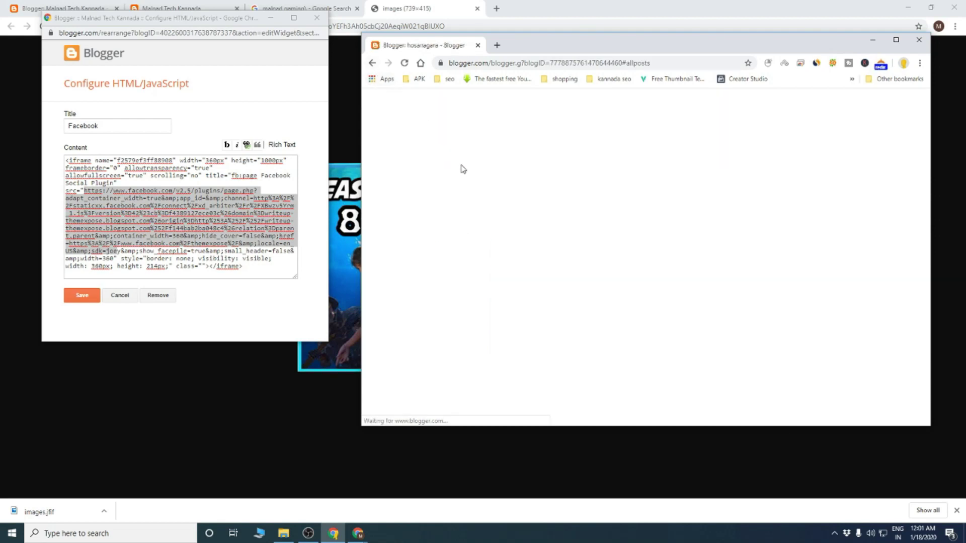
scroll(429, 282, down, 1)
click(403, 275)
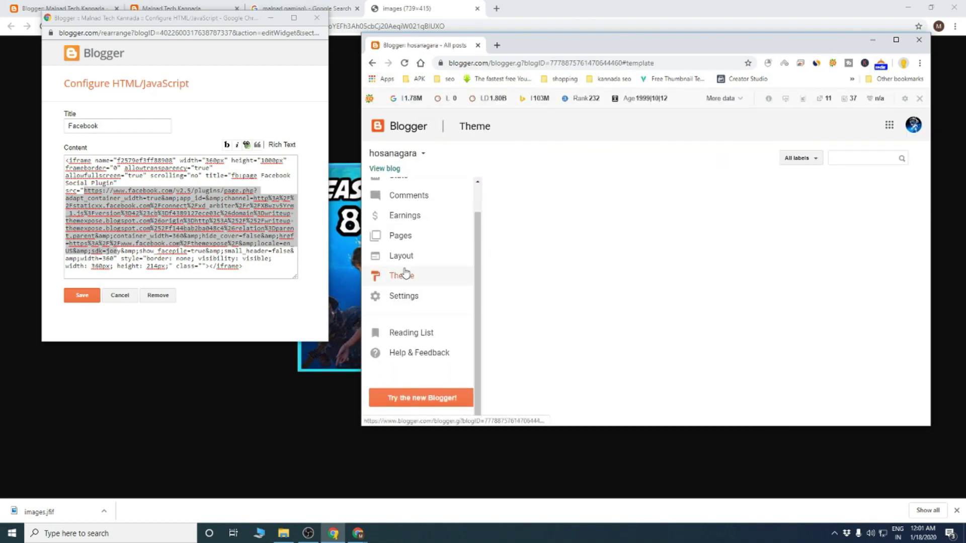
click(446, 257)
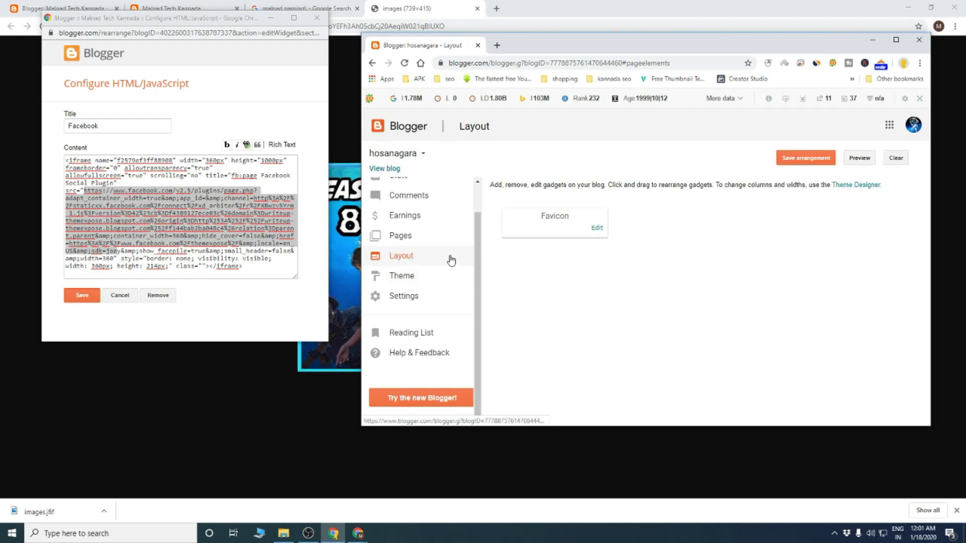
click(896, 40)
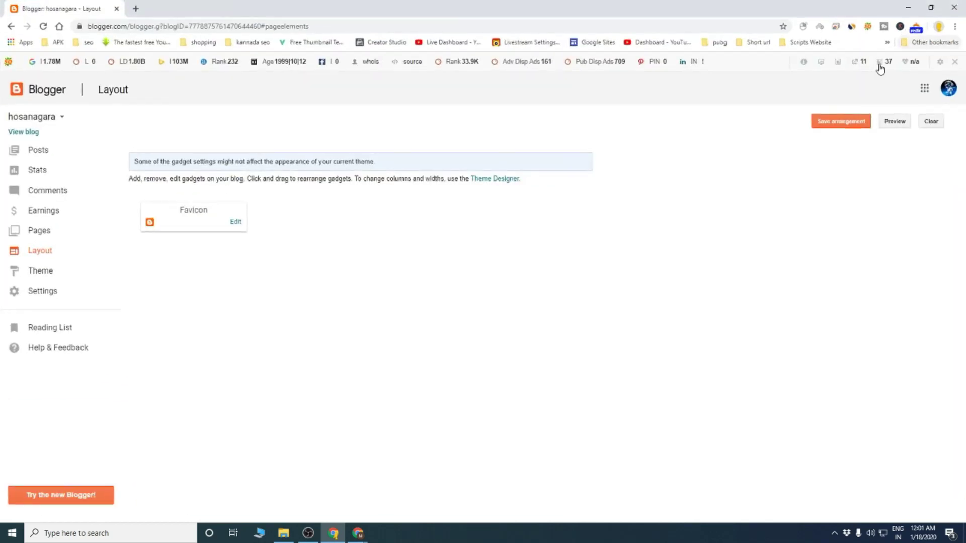
- Copy the entire code of the Facebook gadget in hosanagara's Sidebar Right B and dismiss the gadget window
scroll(546, 349, down, 15)
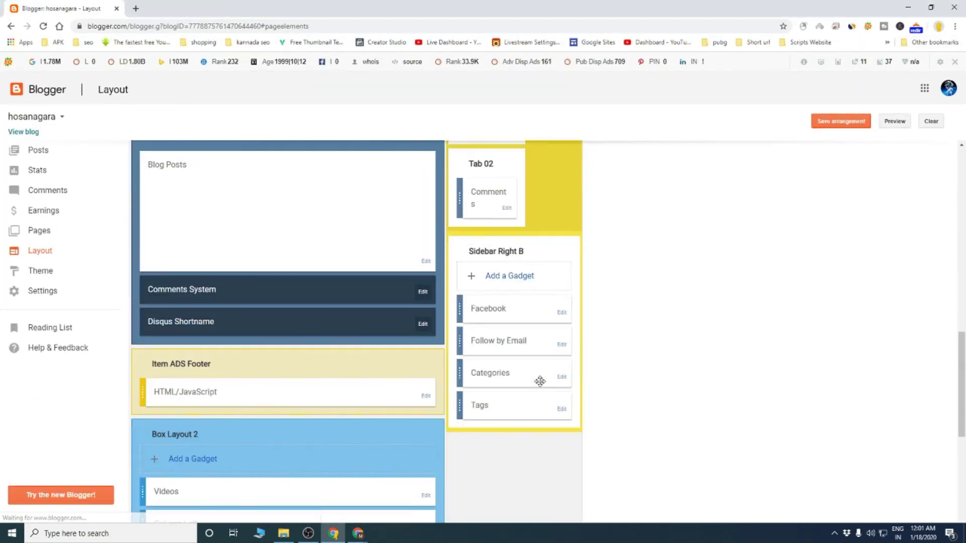
click(562, 212)
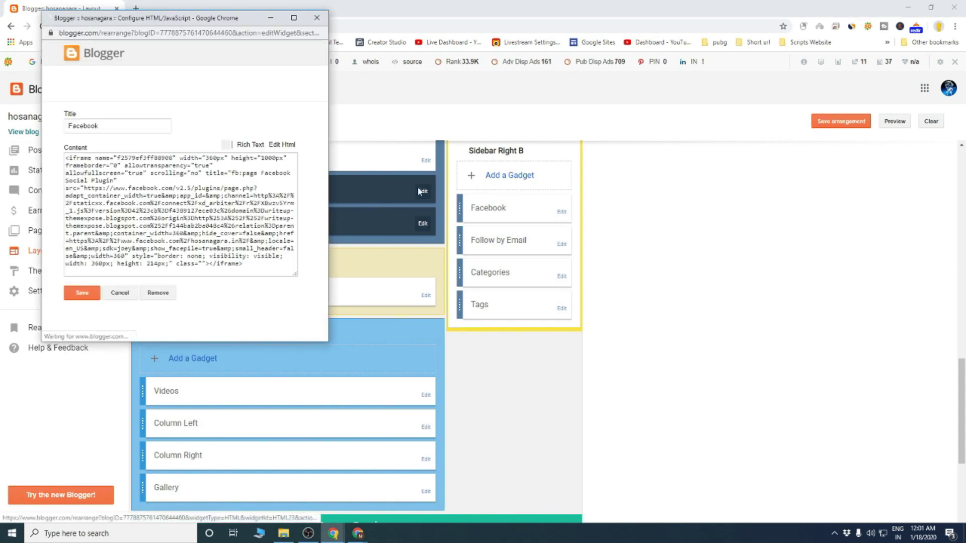
click(154, 204)
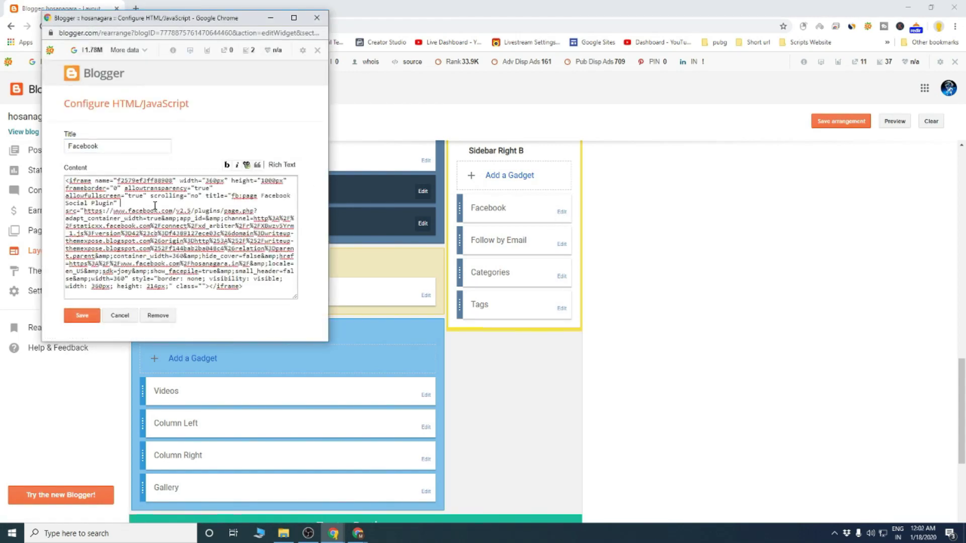
key(ctrl+a)
key(ctrl+c)
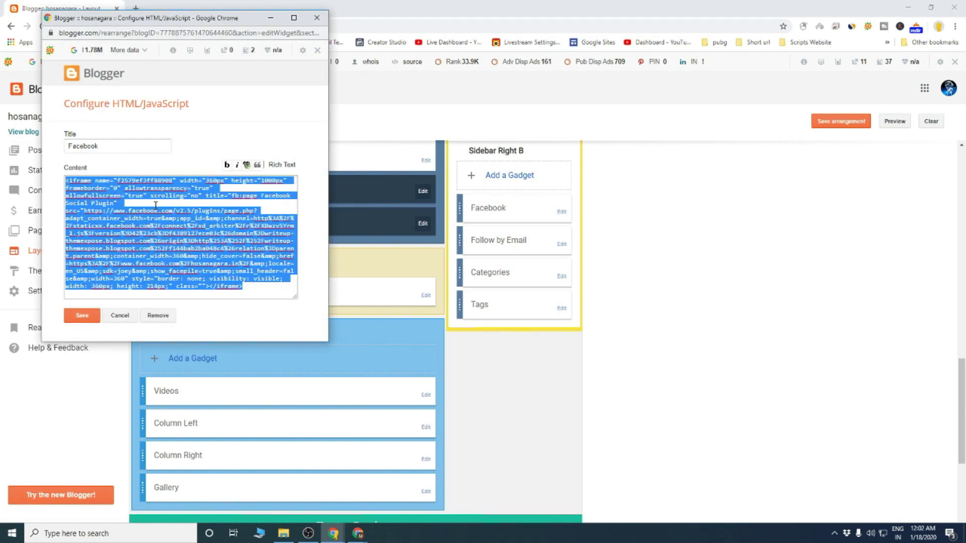
click(263, 20)
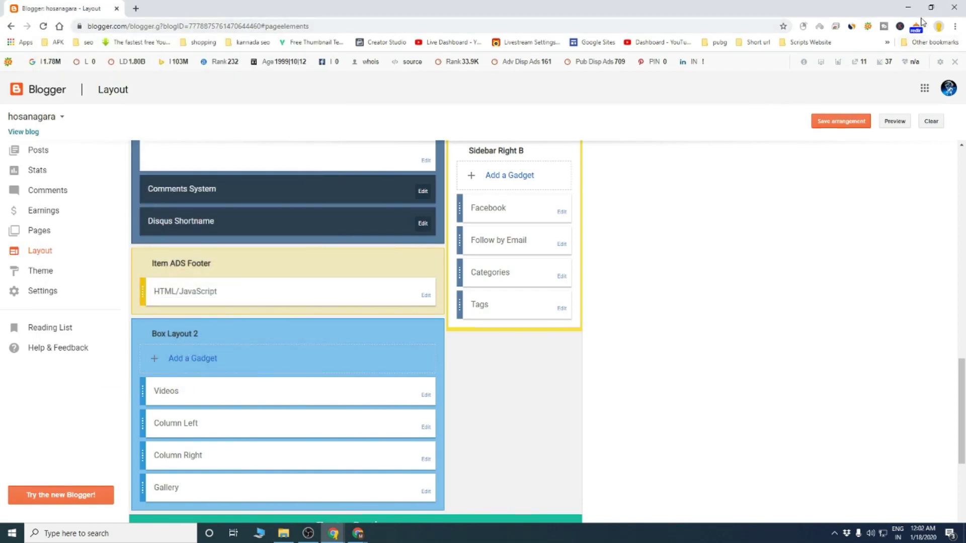
- Replace all the code in the Malnad Tech Kannada Facebook gadget with the copied hosanagara code, then save the gadget and the layout arrangement
click(909, 9)
click(158, 208)
key(ctrl+a)
key(Delete)
key(ctrl+v)
click(82, 295)
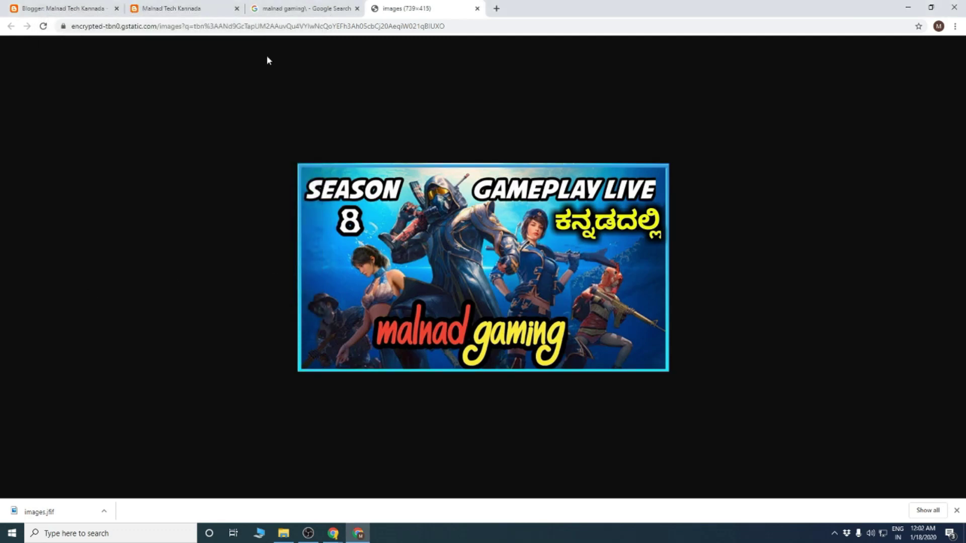
click(191, 8)
click(72, 5)
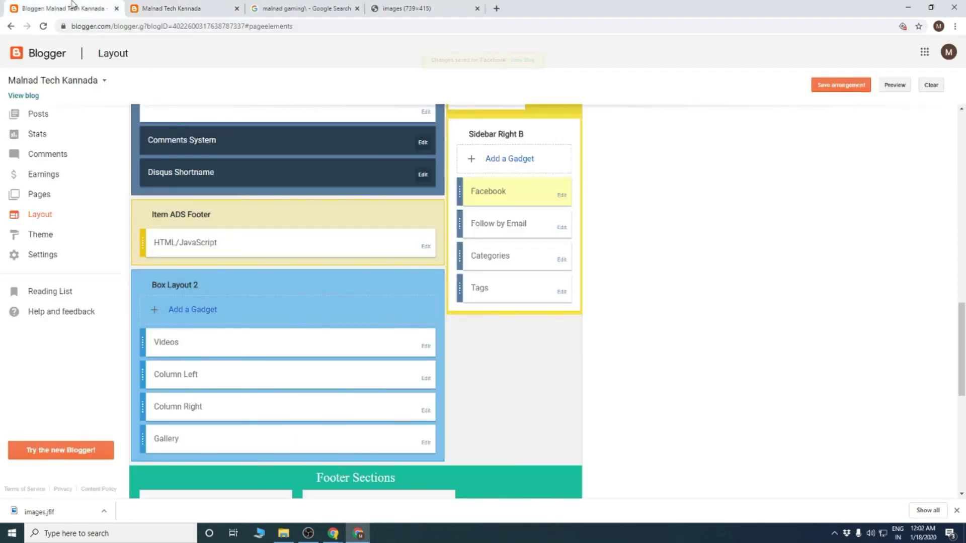
click(817, 89)
- Close the malnad gaming search results and the enlarged image pages
click(271, 6)
click(357, 8)
click(357, 8)
- Refresh the live Malnad Tech Kannada blog and examine the Facebook widget, categories, tags and footer sections
click(66, 8)
key(ctrl+Tab)
click(45, 27)
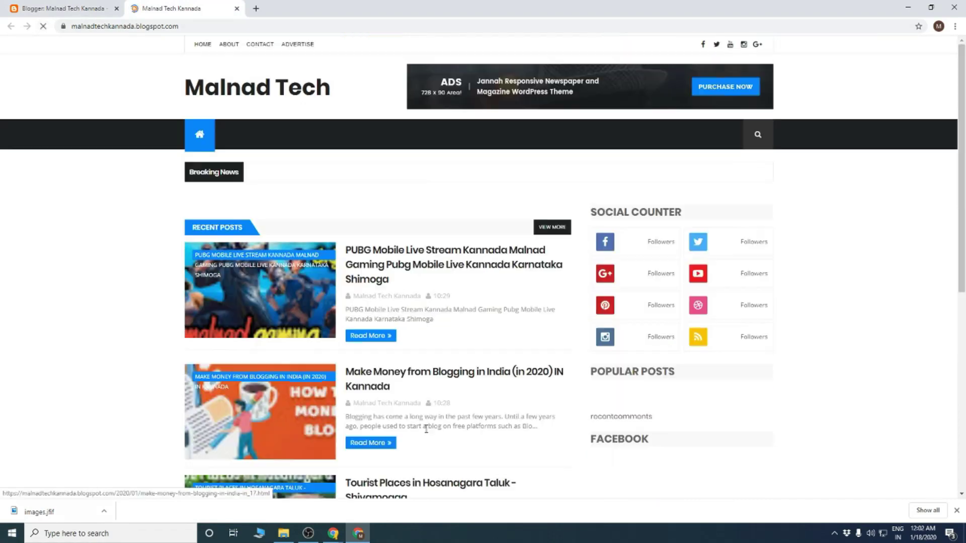
scroll(697, 363, down, 10)
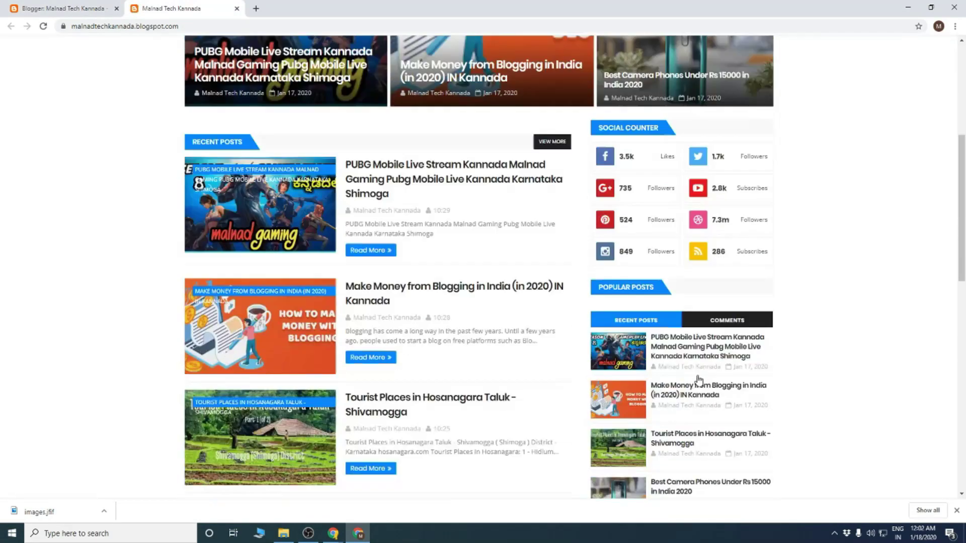
scroll(730, 352, down, 1)
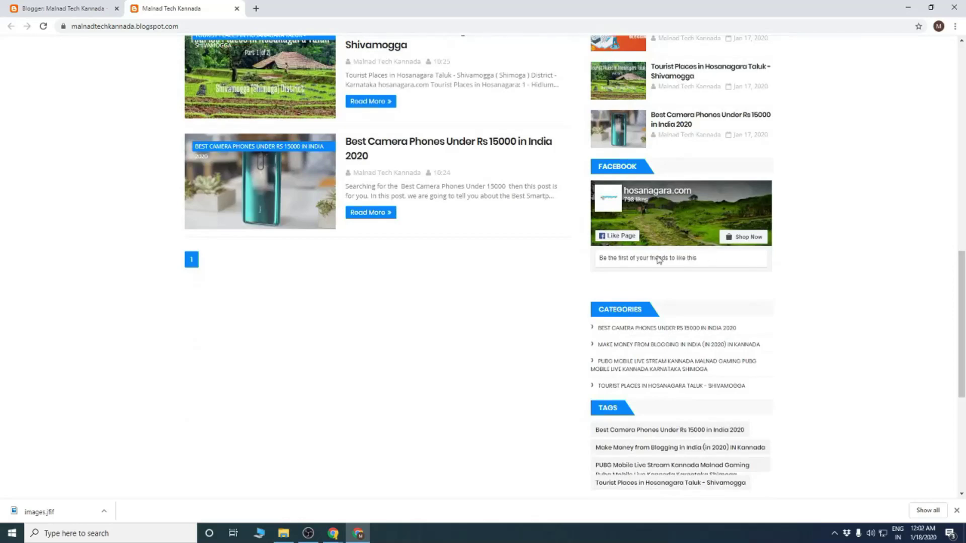
scroll(664, 292, down, 3)
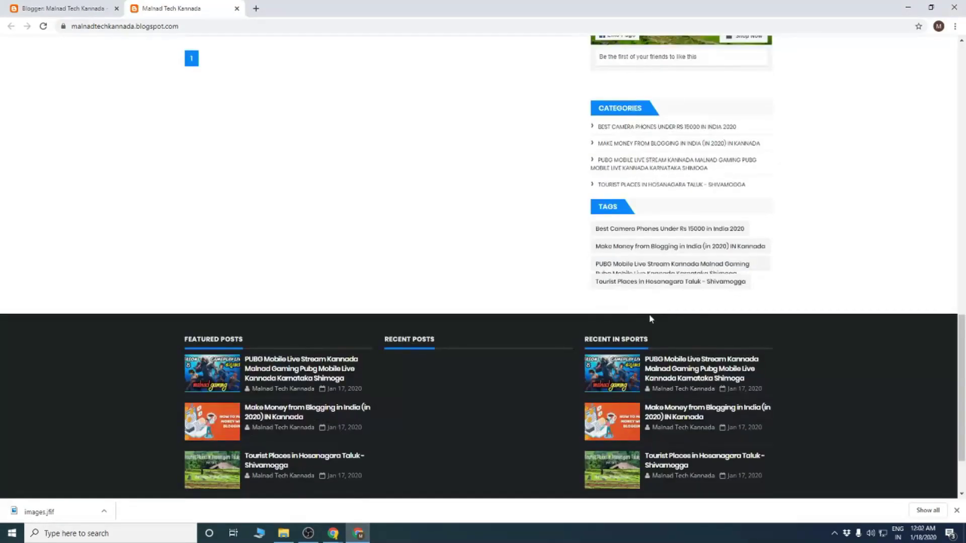
scroll(649, 318, down, 2)
scroll(735, 371, up, 6)
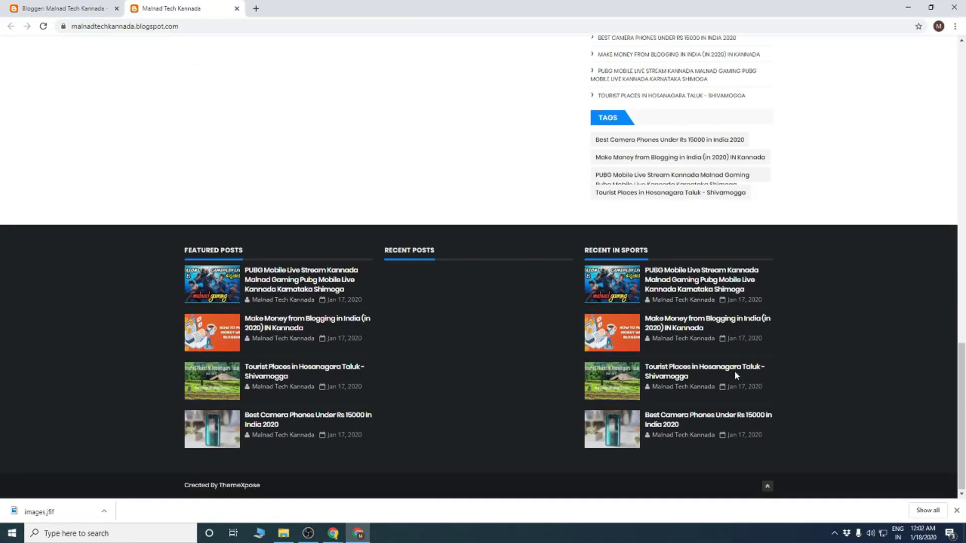
scroll(656, 367, down, 2)
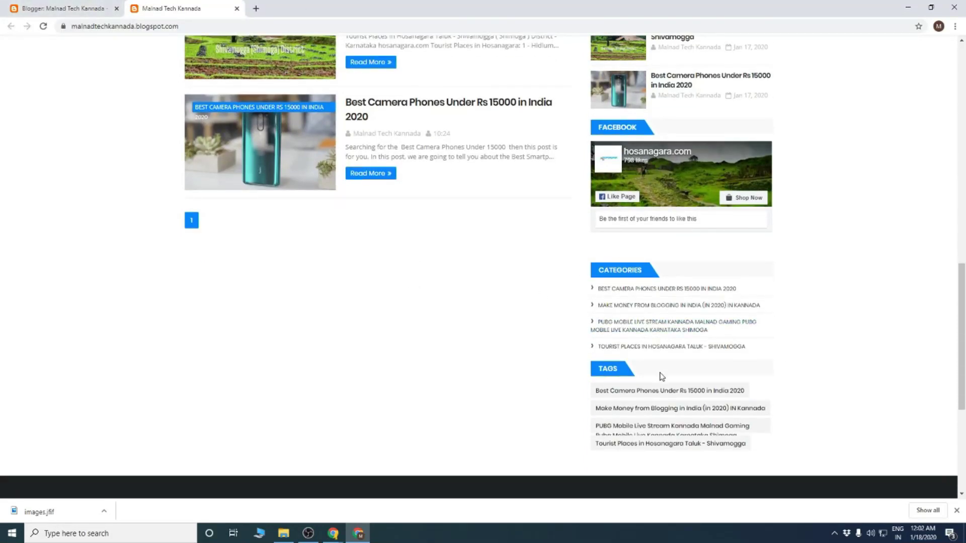
- Remove the Tags gadget from Sidebar Right B in the Malnad Tech Kannada layout and save the arrangement
click(54, 6)
scroll(306, 377, down, 6)
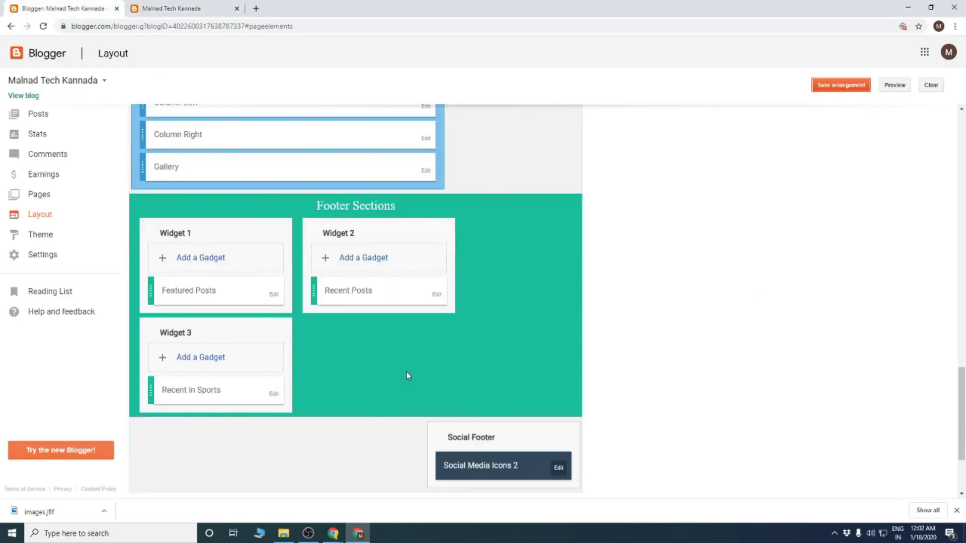
scroll(415, 366, up, 4)
scroll(575, 369, up, 3)
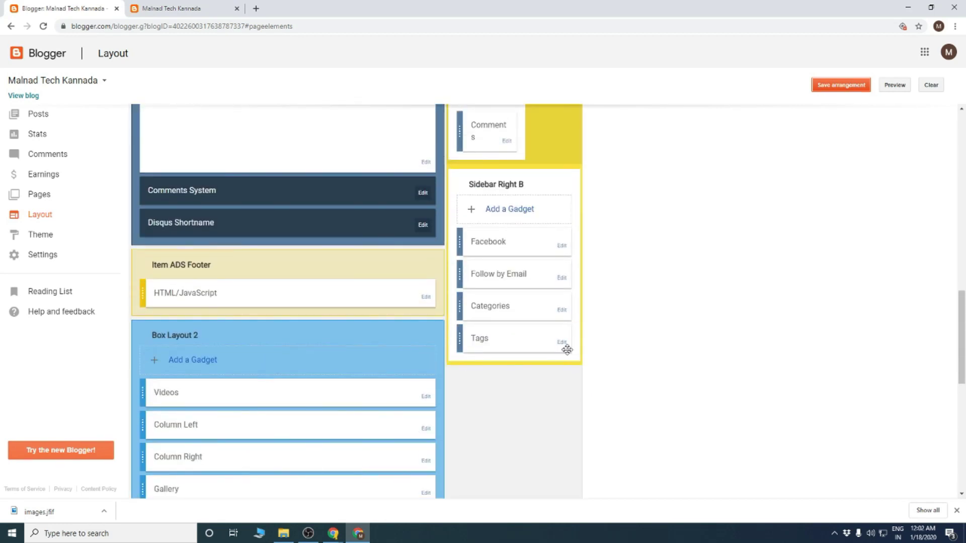
click(563, 346)
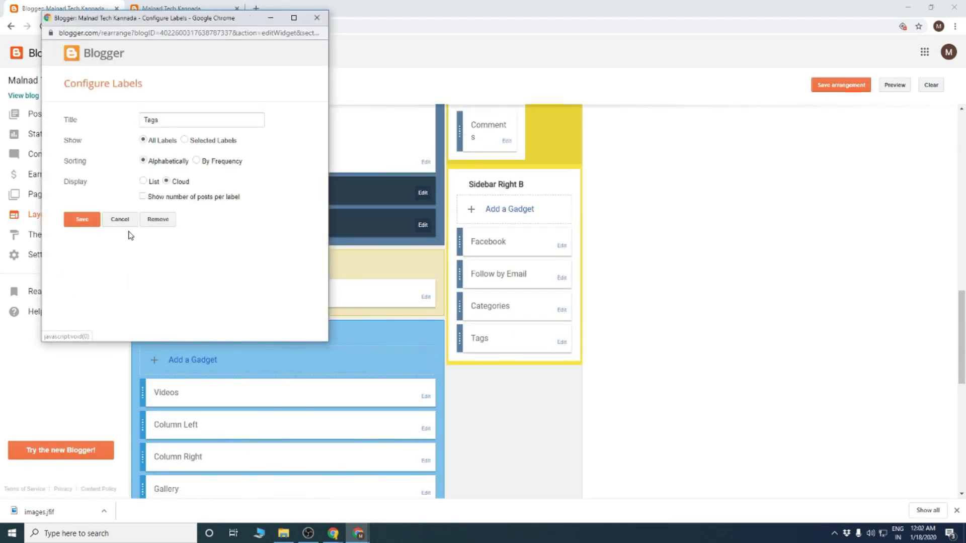
click(158, 220)
click(234, 98)
click(838, 87)
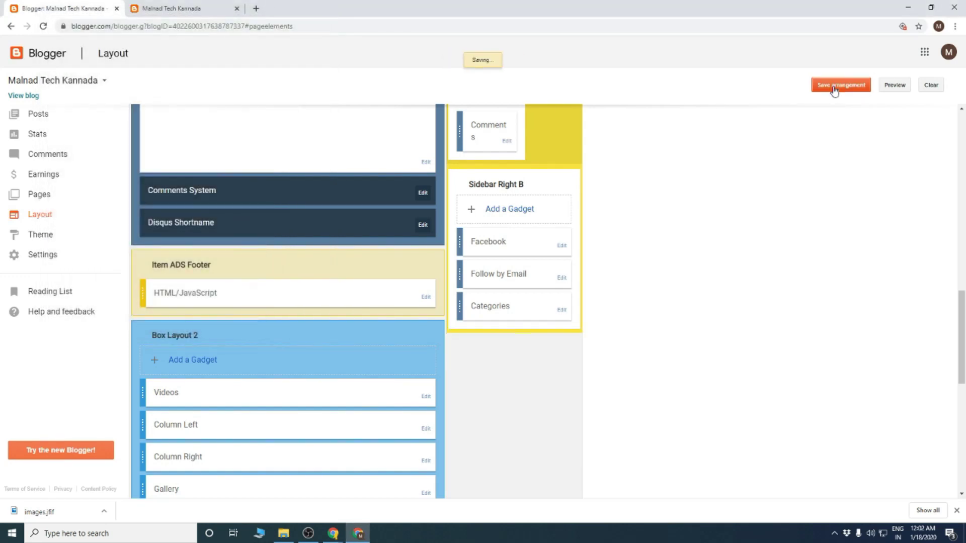
- Reload the live blog to check its sidebar without the Tags gadget
click(221, 6)
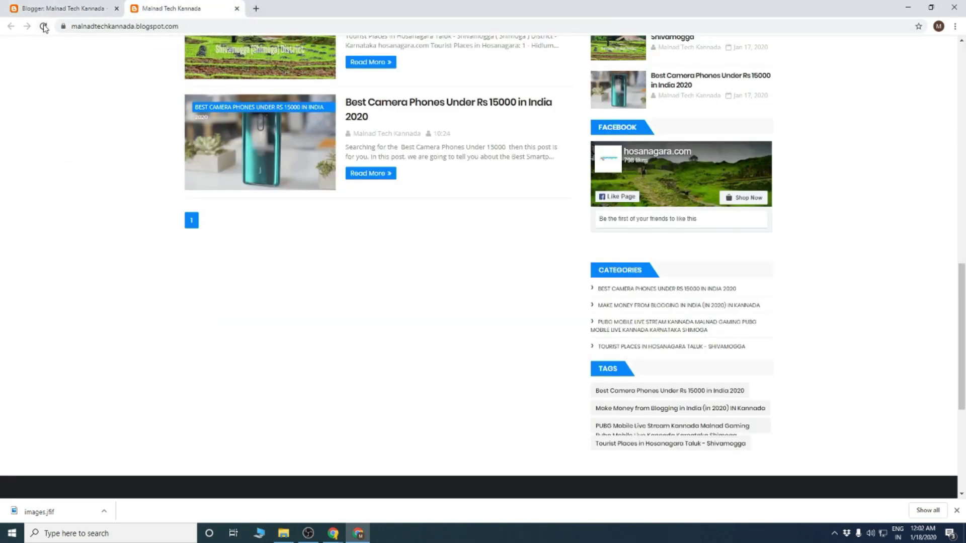
scroll(674, 341, down, 5)
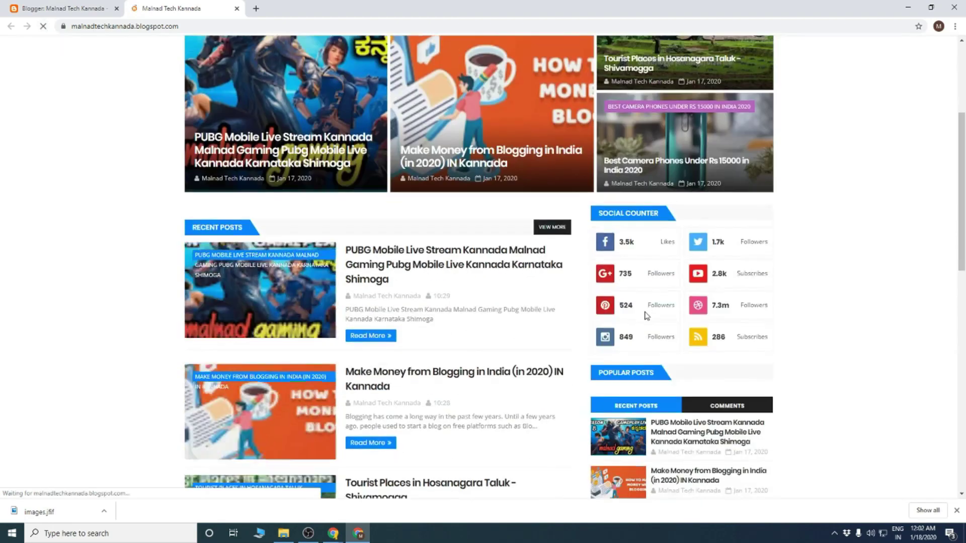
scroll(674, 341, down, 3)
scroll(653, 320, up, 10)
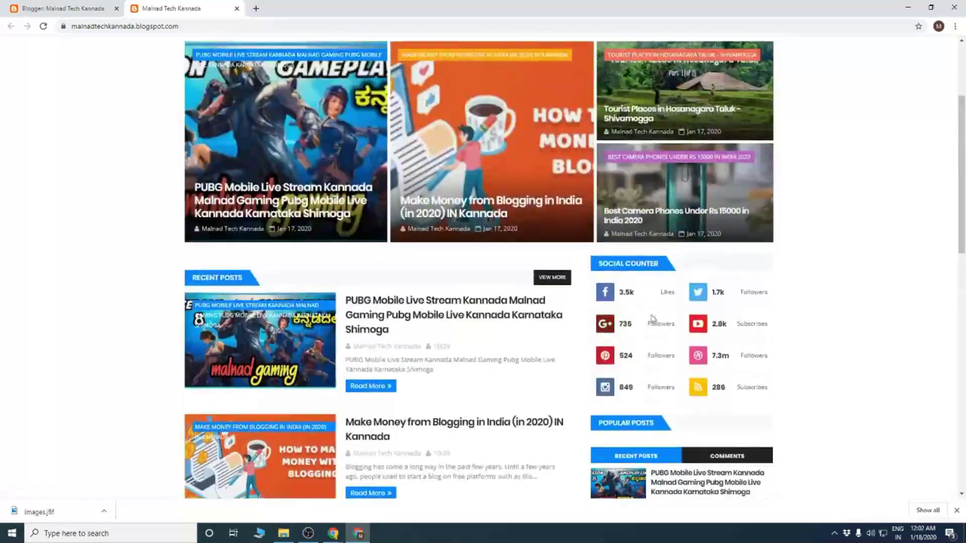
- Examine the live blog's web address, highlighting the malnadtechkannada name and the blogspot.com domain part
click(103, 26)
click(256, 9)
click(125, 11)
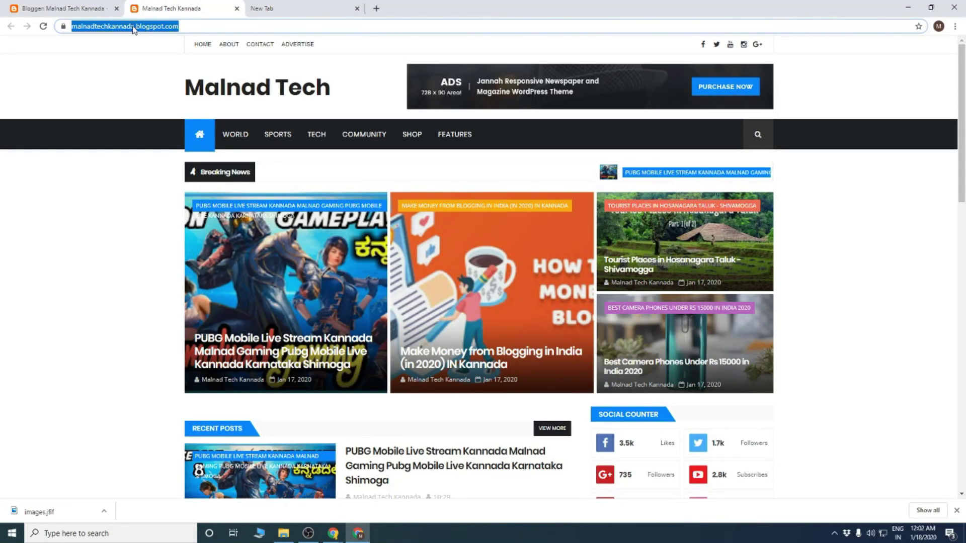
click(138, 29)
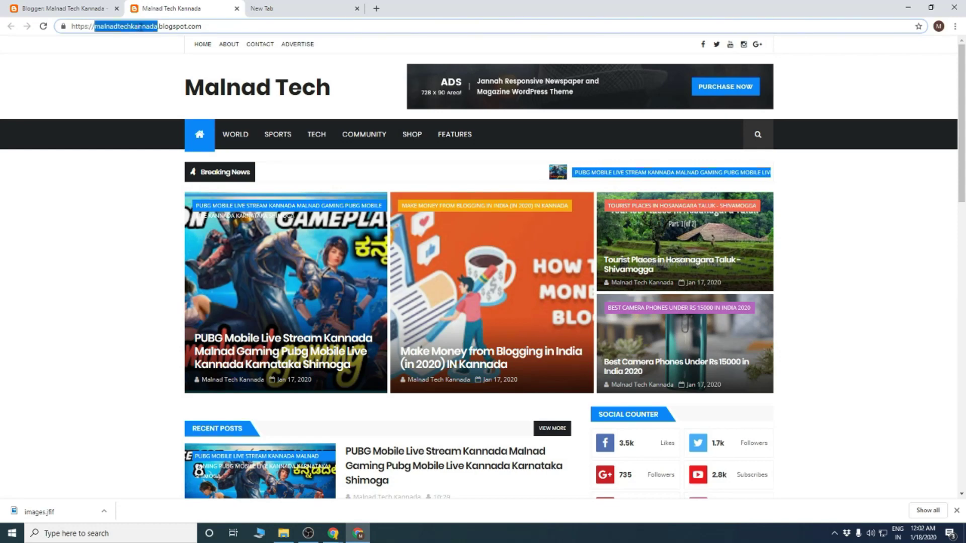
click(166, 28)
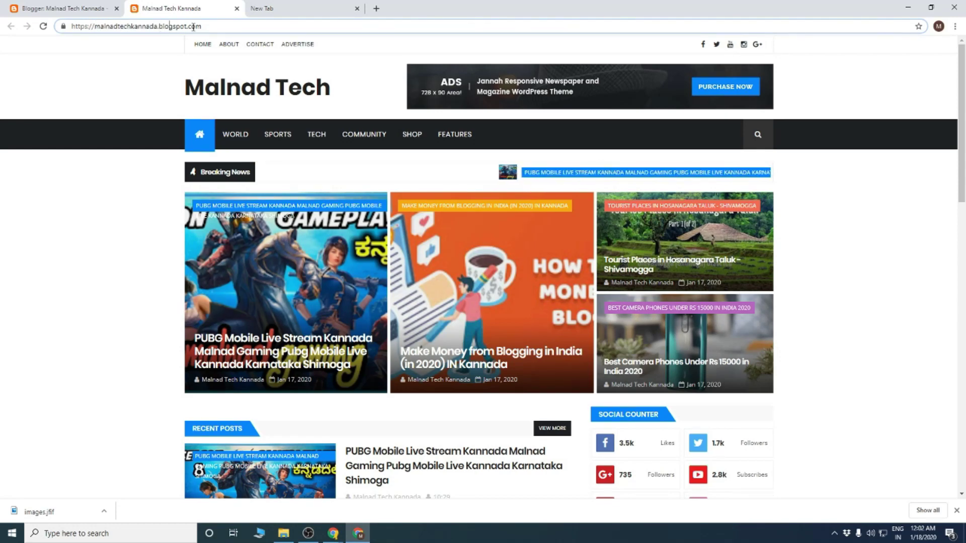
drag(160, 28, 239, 32)
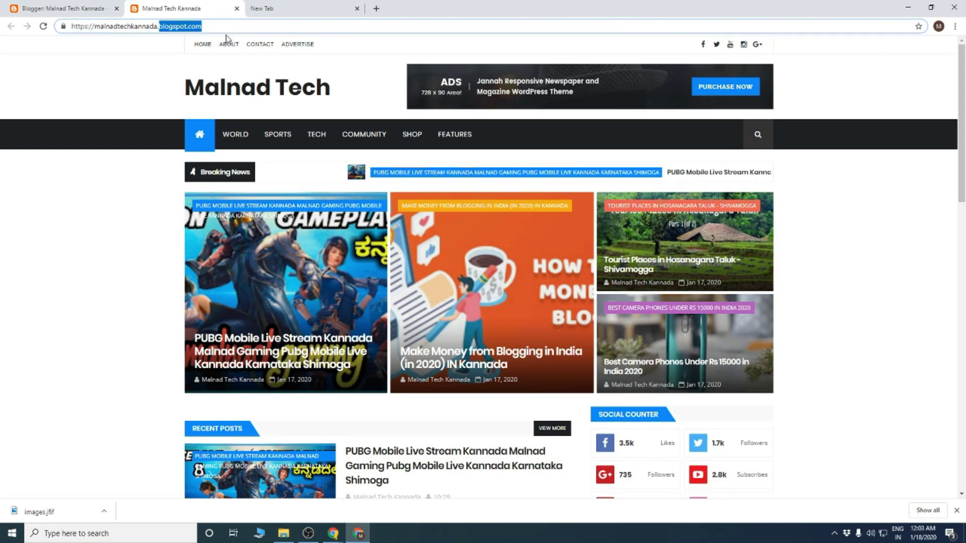
click(199, 28)
triple_click(186, 26)
click(187, 26)
triple_click(186, 26)
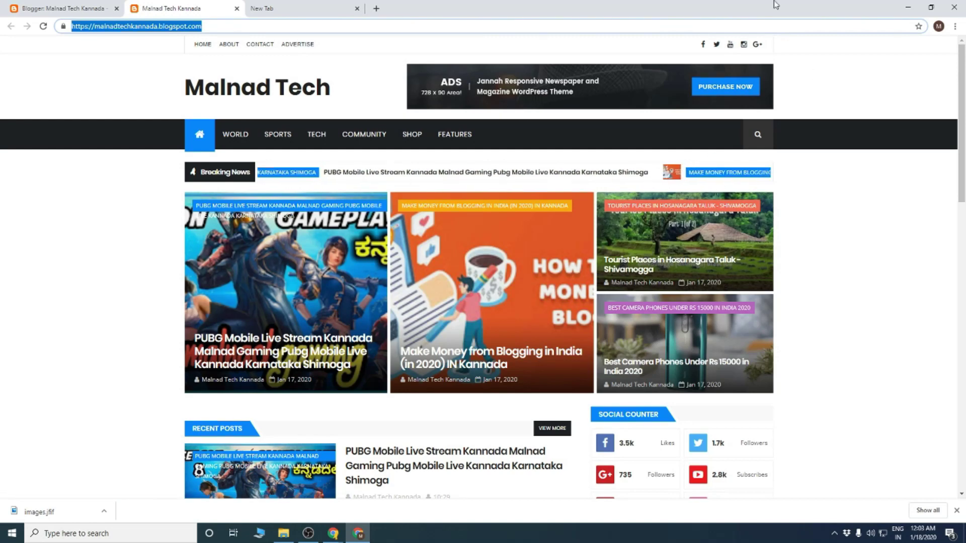
- Search Google for godaddy in the new browser tab
click(288, 5)
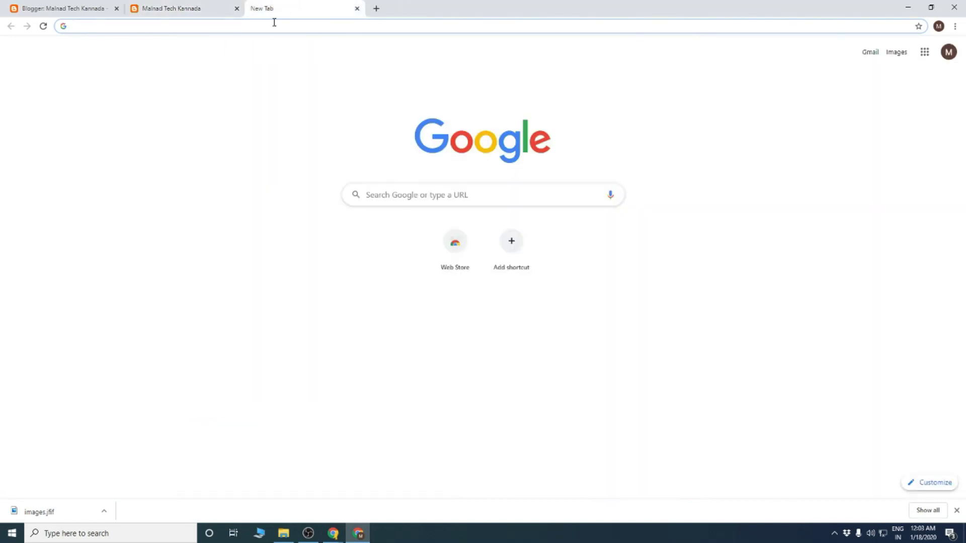
click(272, 22)
key(Escape)
text(go)
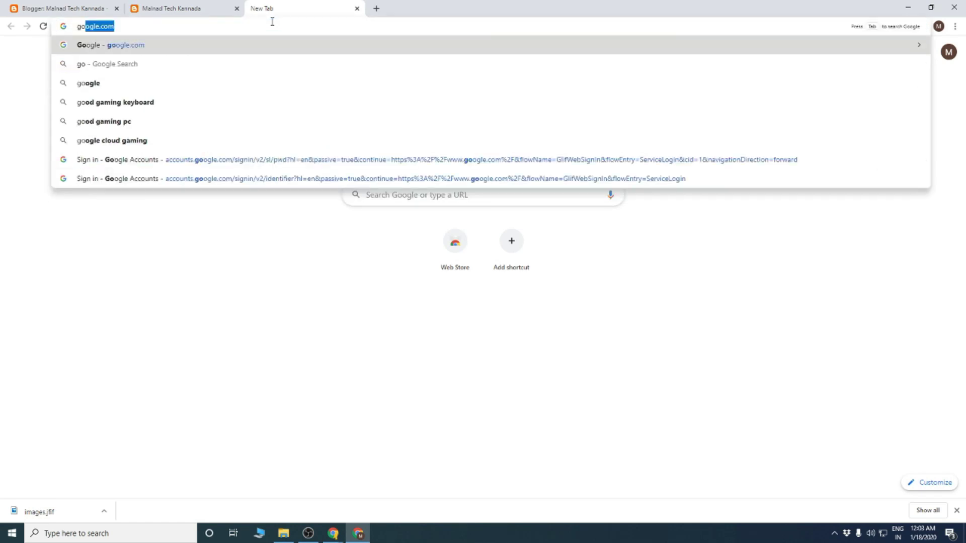
text(dafd)
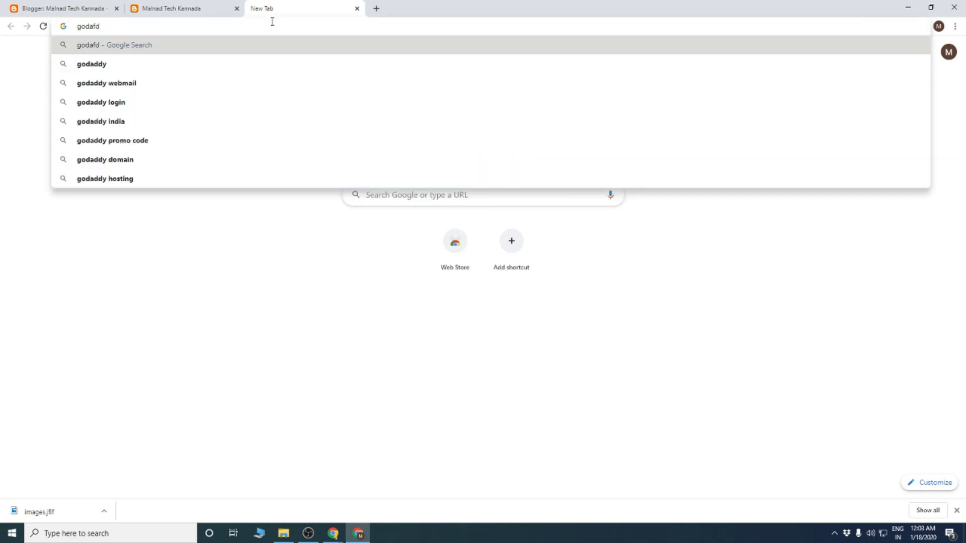
click(75, 64)
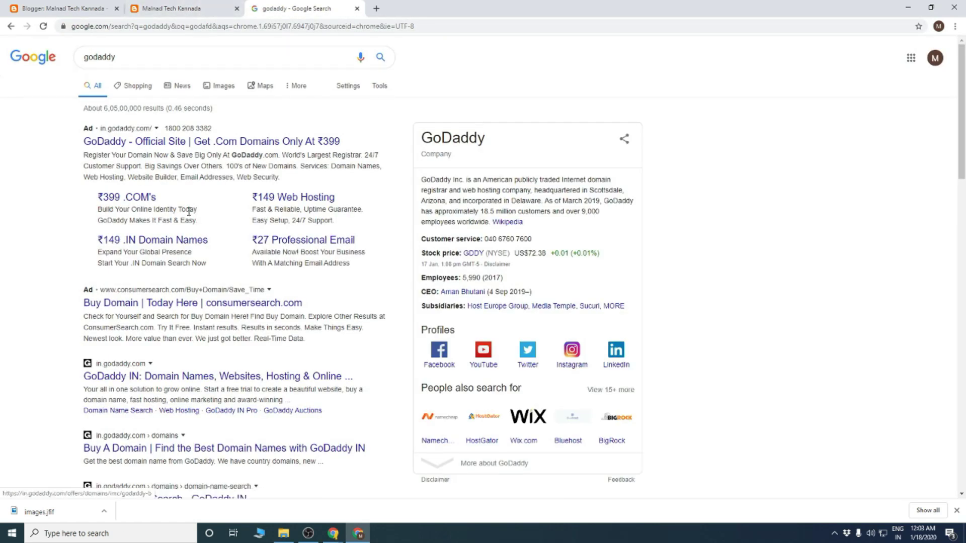
- Open GoDaddy's ₹399 .COM's and ₹149 .IN Domain Names offers from the search results in separate tabs
right_click(145, 201)
click(158, 208)
right_click(280, 198)
right_click(143, 236)
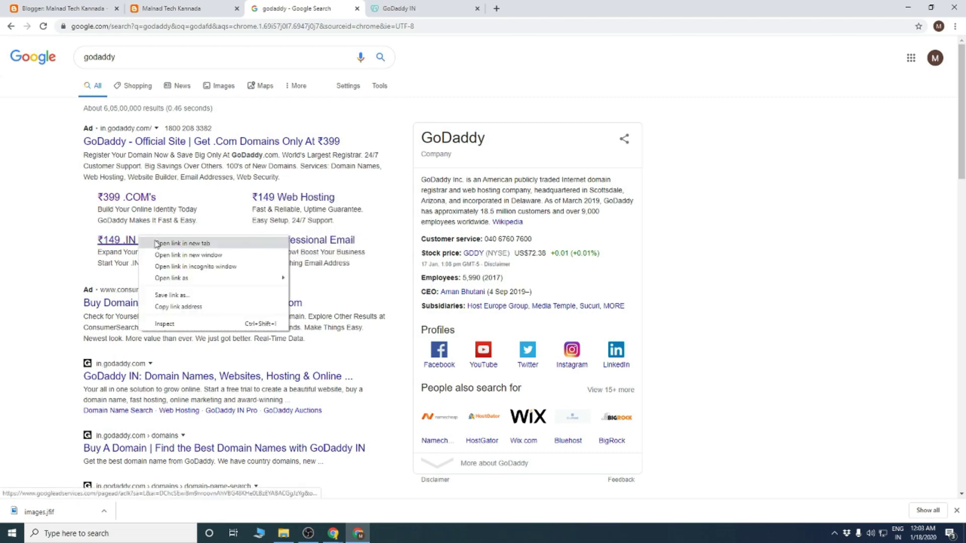
click(159, 243)
- Examine the GoDaddy .com domain offer page and compare it with the .in offer page
click(392, 8)
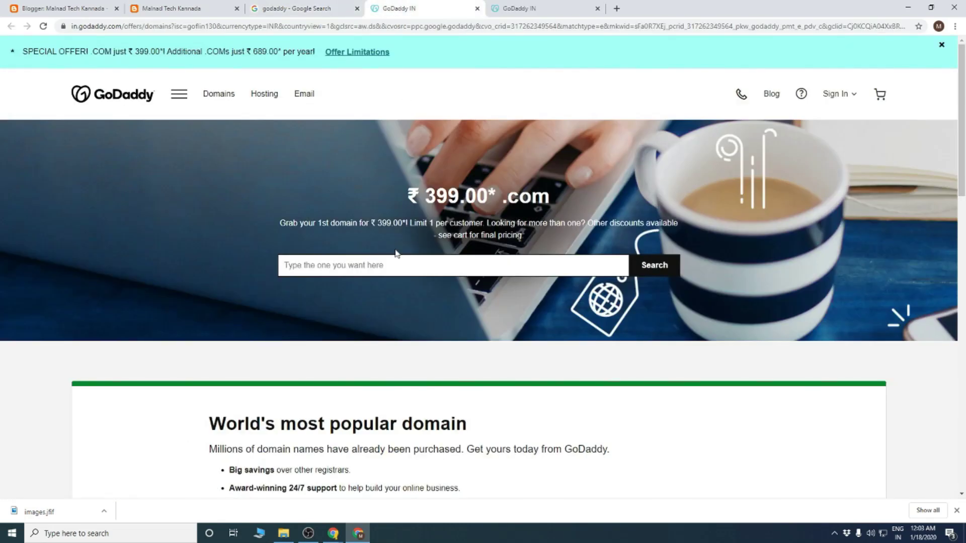
scroll(500, 278, down, 10)
scroll(503, 273, up, 6)
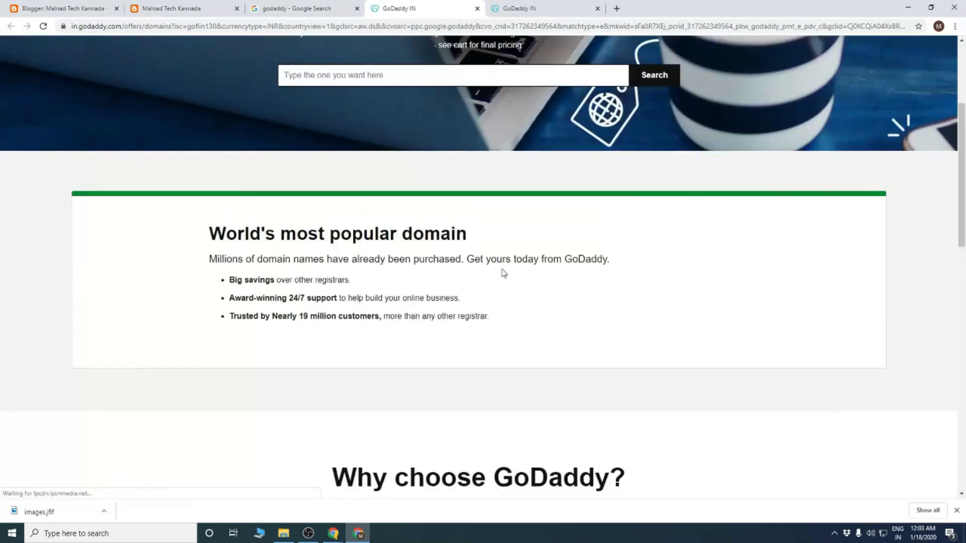
click(534, 9)
click(422, 8)
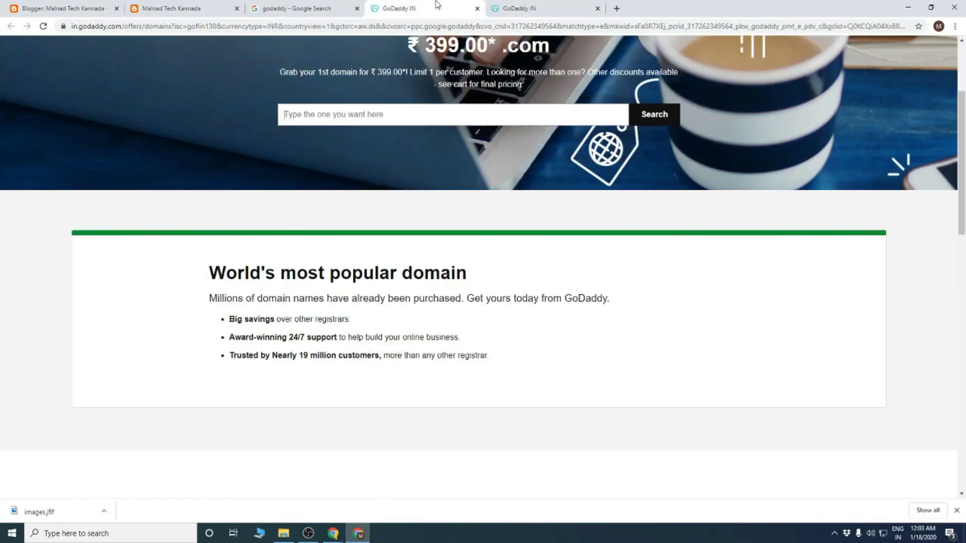
- Return to the live Malnad Tech Kannada blog and look through its featured posts, recent posts and sidebar
click(156, 7)
scroll(731, 414, down, 1)
scroll(732, 414, down, 4)
scroll(762, 422, up, 5)
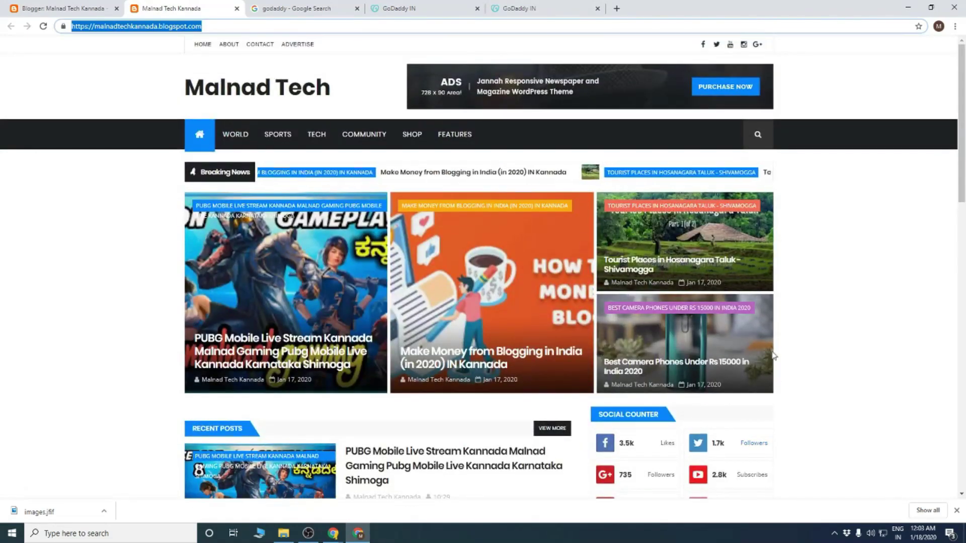
scroll(579, 240, down, 4)
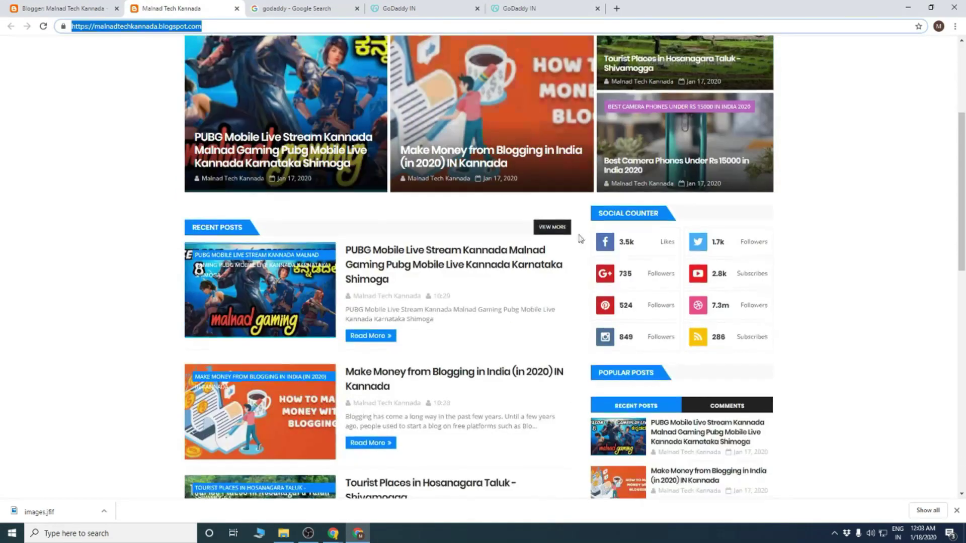
scroll(578, 239, down, 4)
- View the blog's Earnings and Pages sections in Blogger, and return to its Layout
click(62, 6)
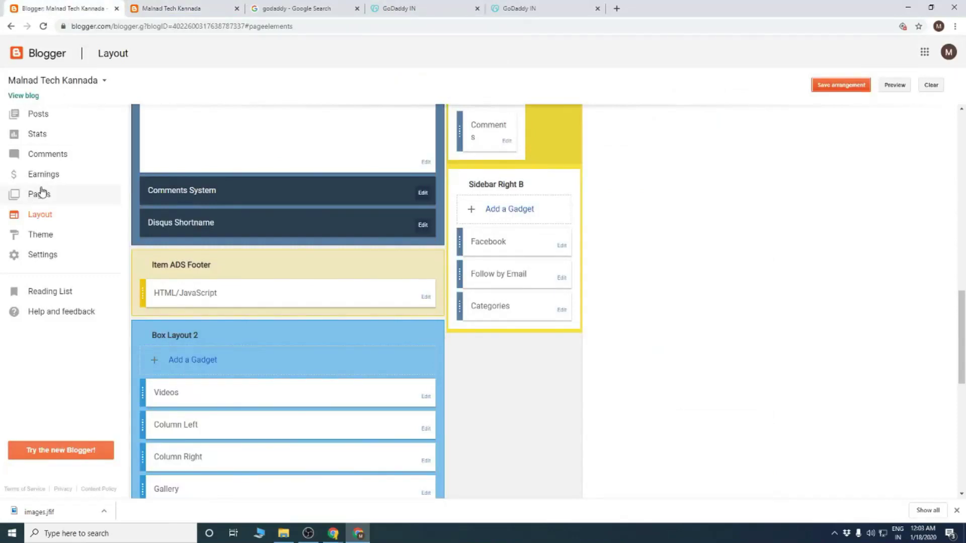
click(44, 176)
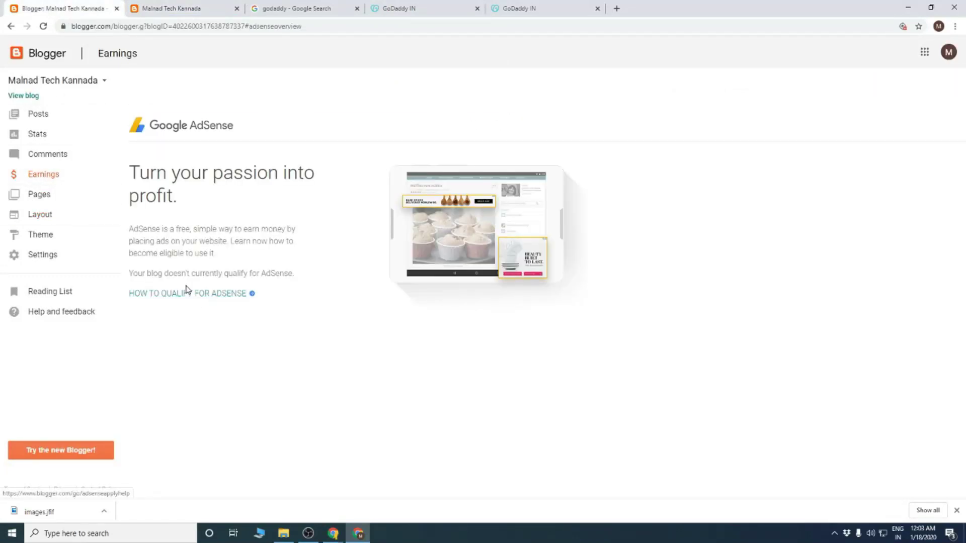
click(39, 199)
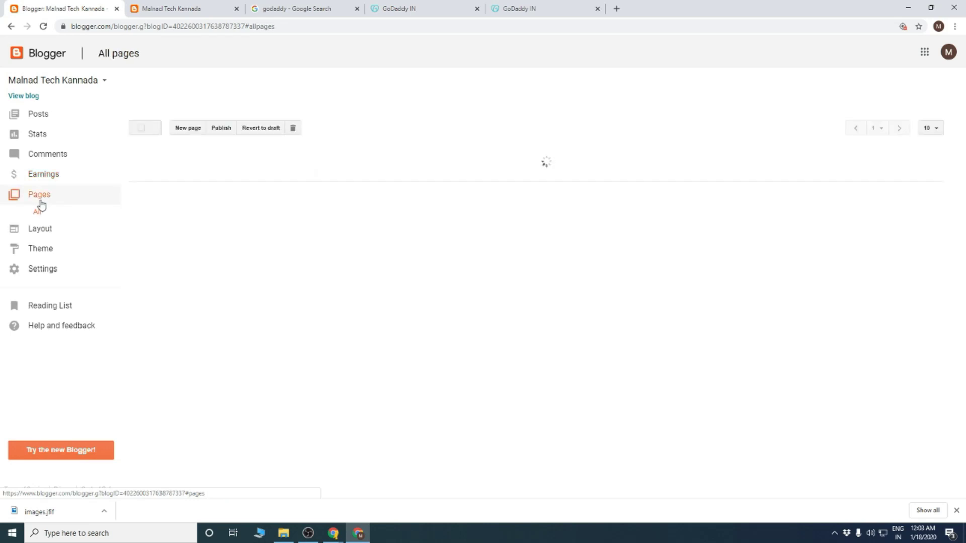
click(50, 235)
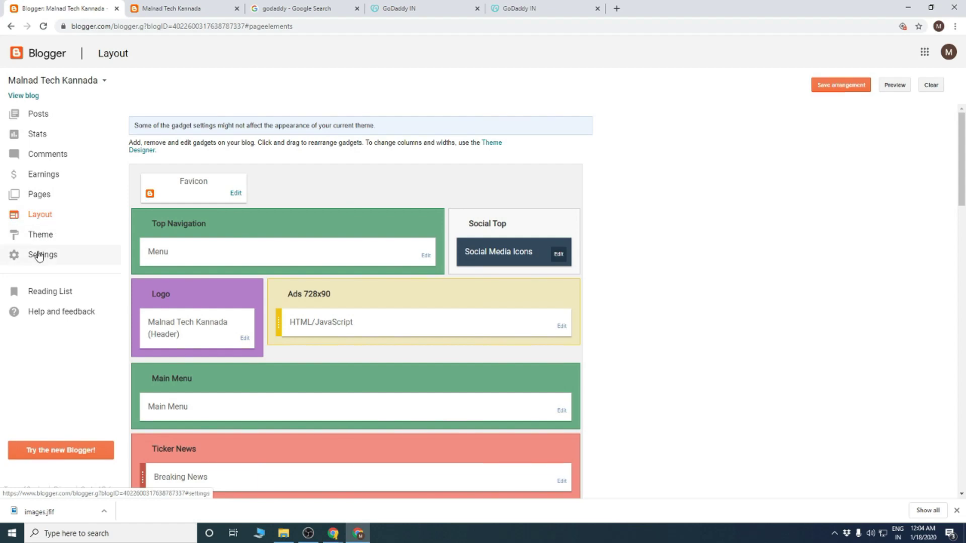
- Look over the layout sections and reload the live blog to check its navigation menu
scroll(204, 279, down, 7)
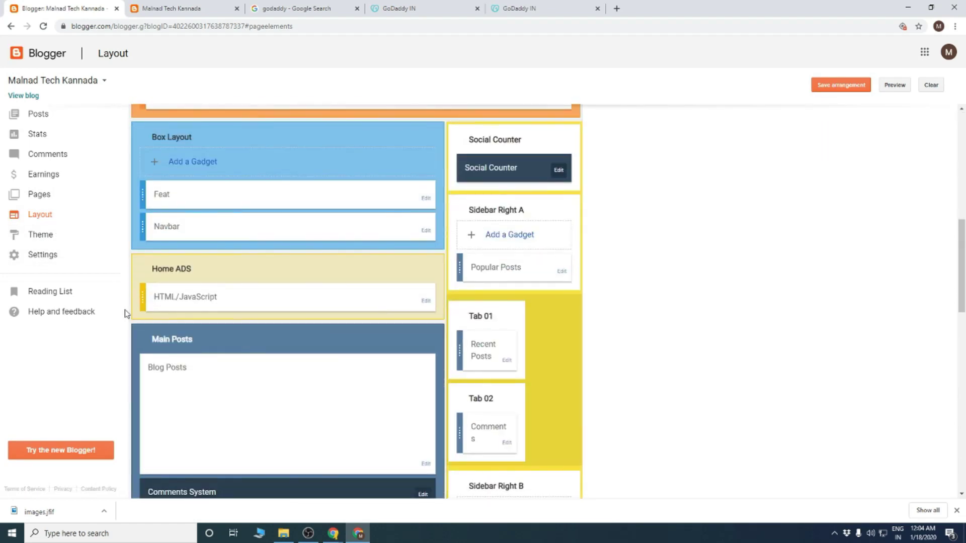
click(171, 8)
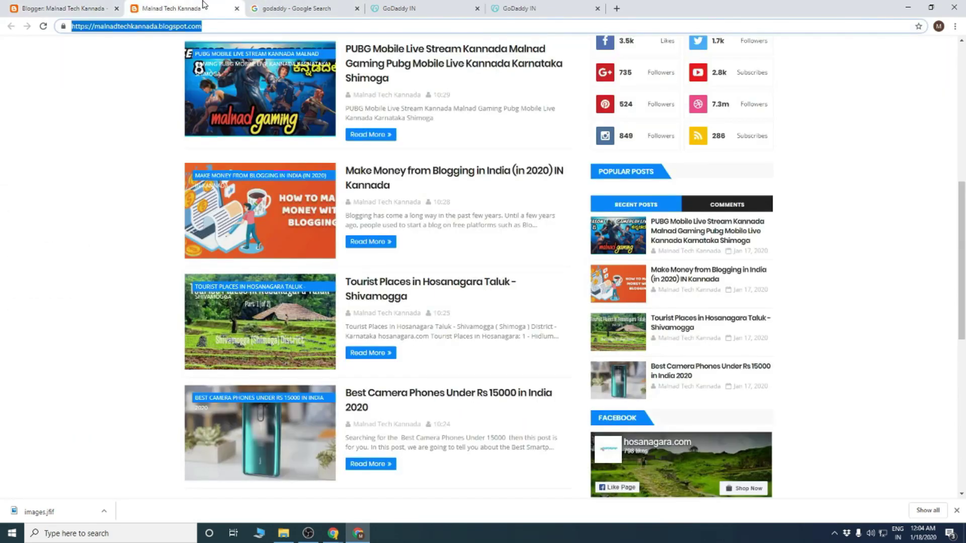
key(F5)
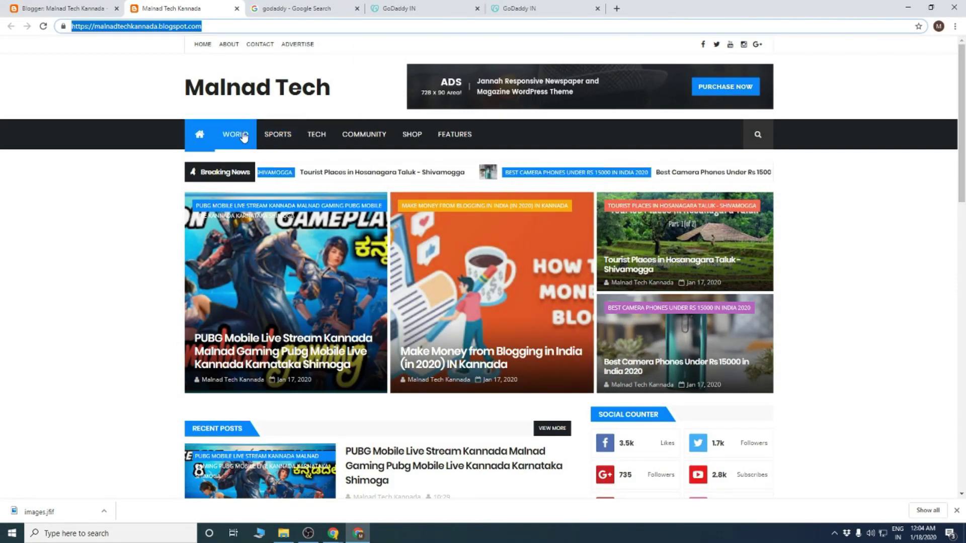
- Inspect the links in the Top Navigation Menu gadget of the blog layout and close its settings without saving
click(95, 8)
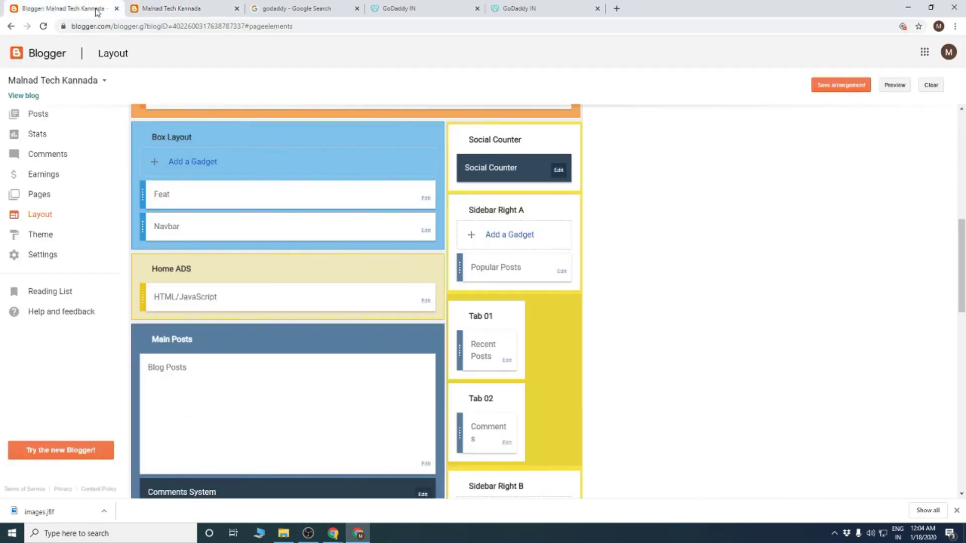
scroll(216, 281, down, 3)
scroll(243, 332, up, 7)
scroll(245, 321, up, 5)
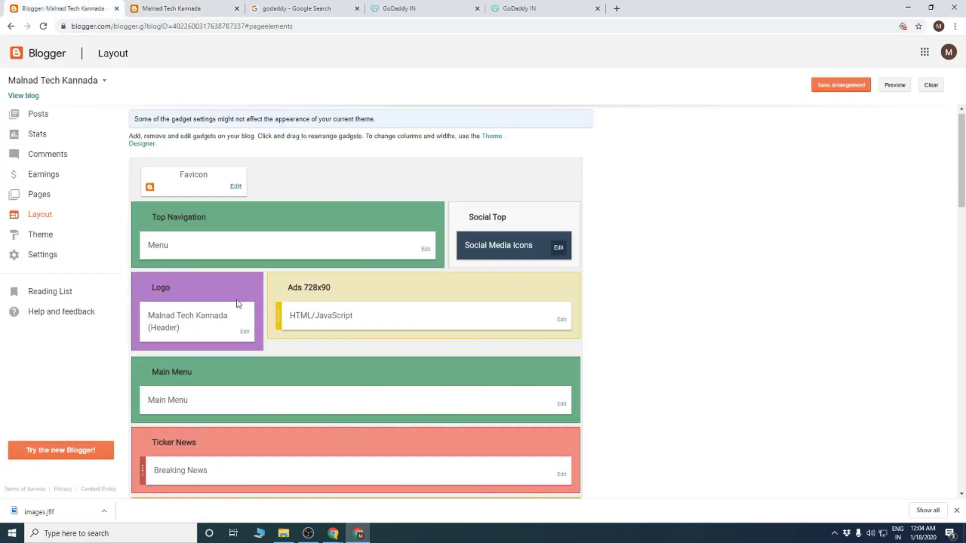
click(425, 257)
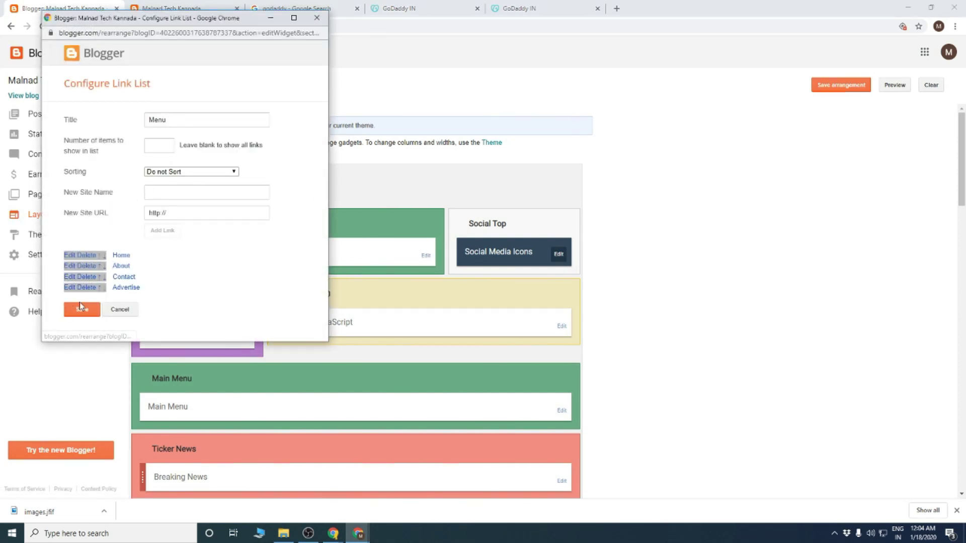
click(114, 311)
- View the Logo section's header settings and close them without saving
scroll(224, 218, down, 4)
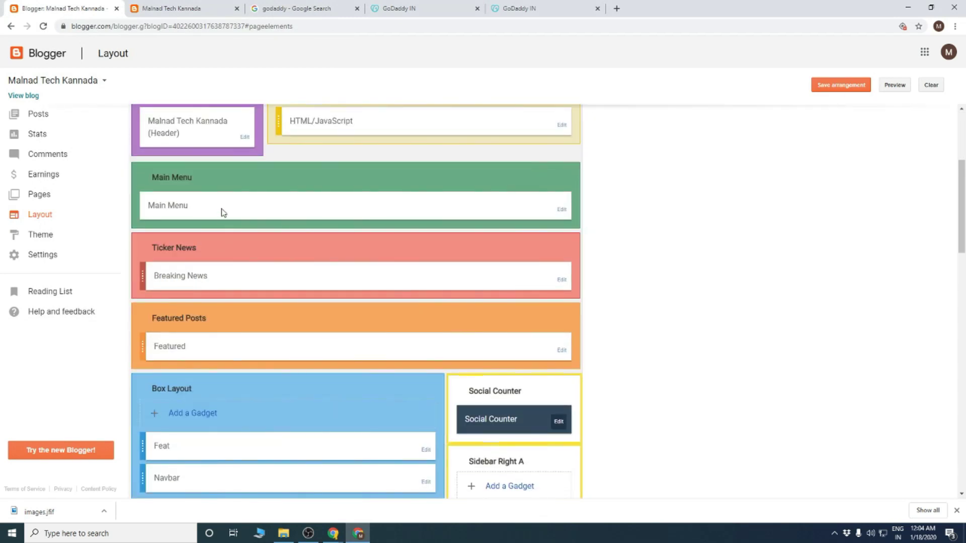
click(245, 138)
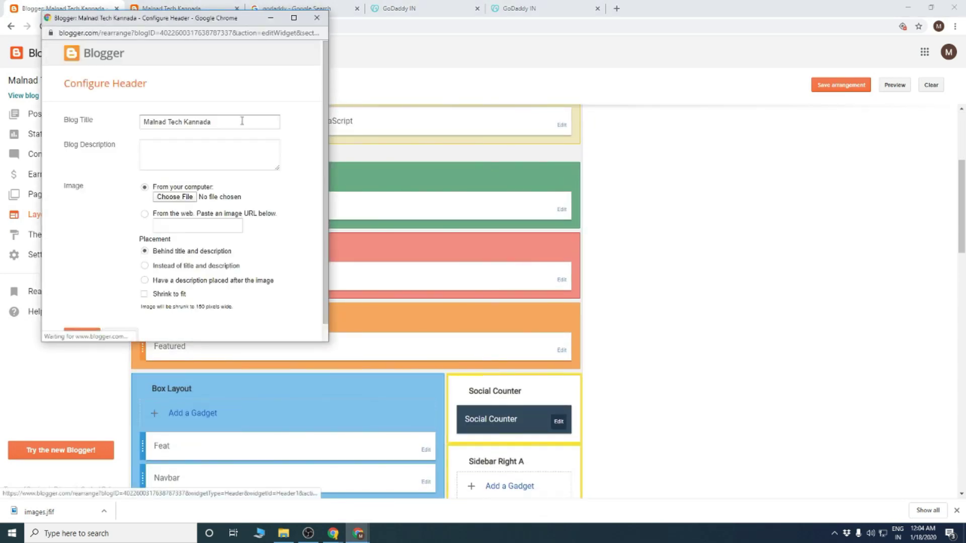
click(316, 18)
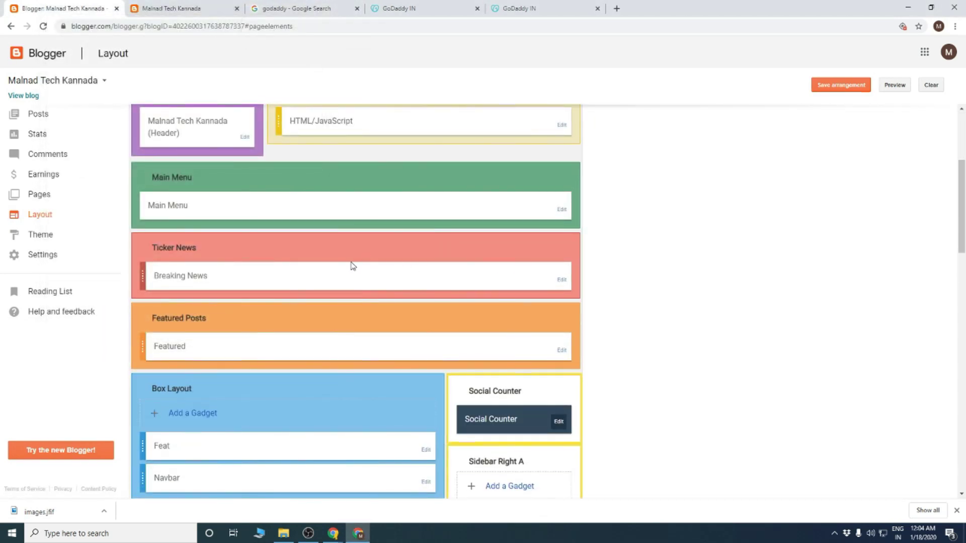
- Rename the World link in the Main Menu gadget to KANNADA and save the link list
click(562, 210)
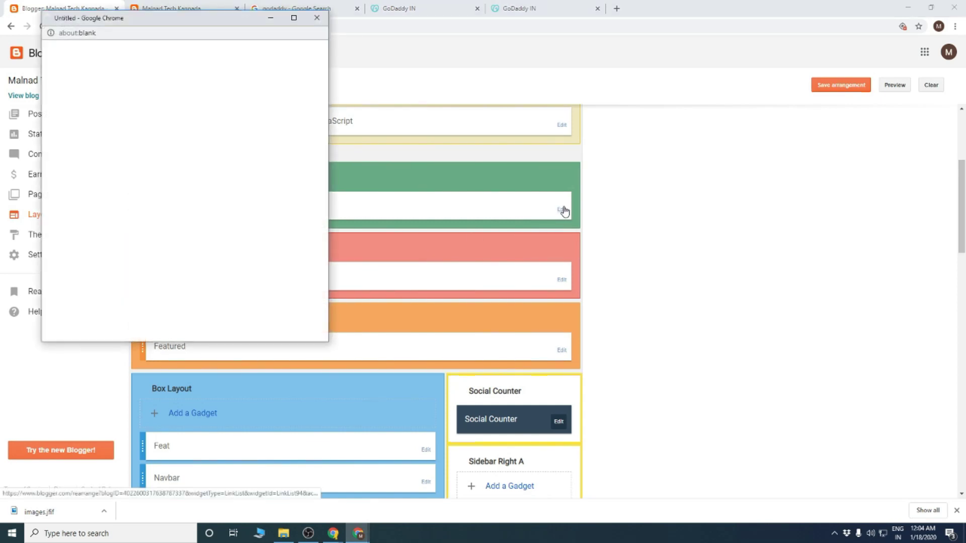
scroll(177, 194, down, 1)
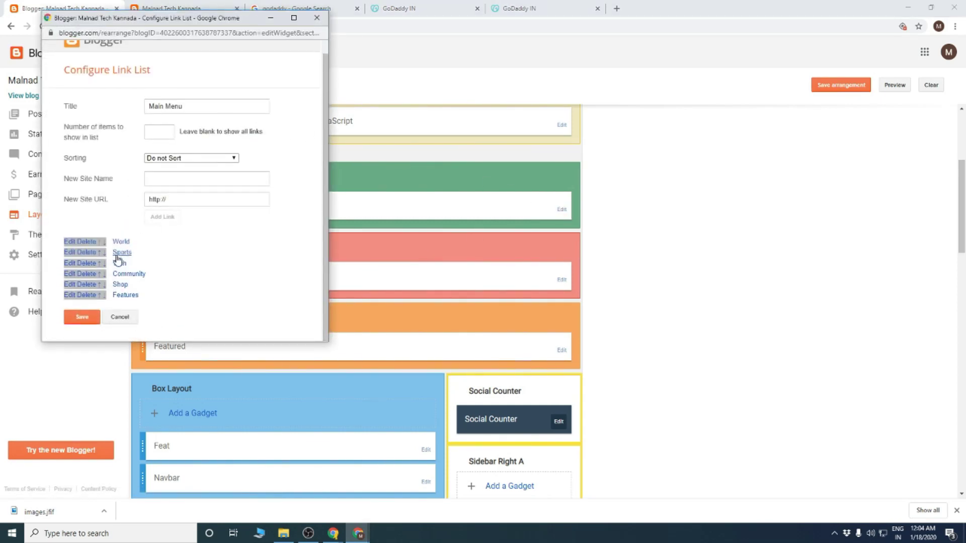
click(71, 245)
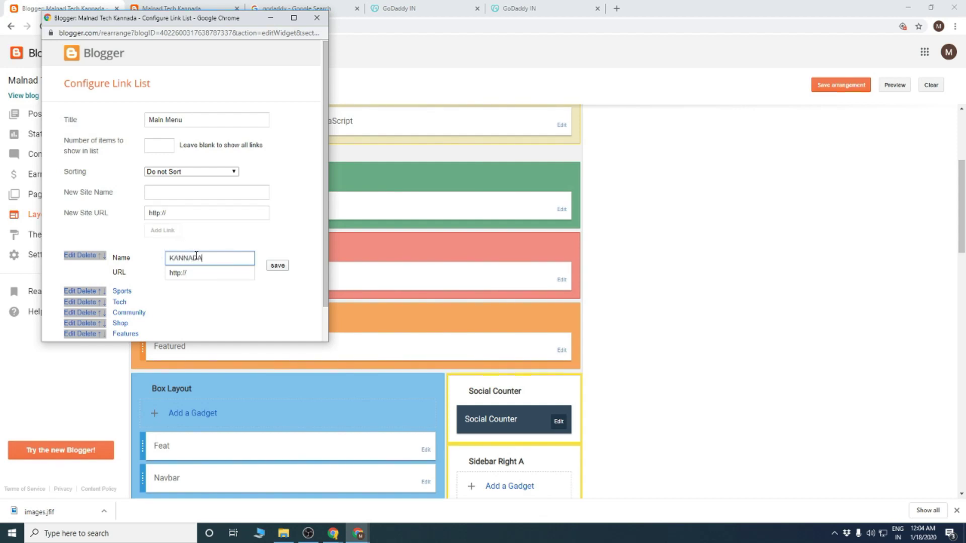
click(277, 266)
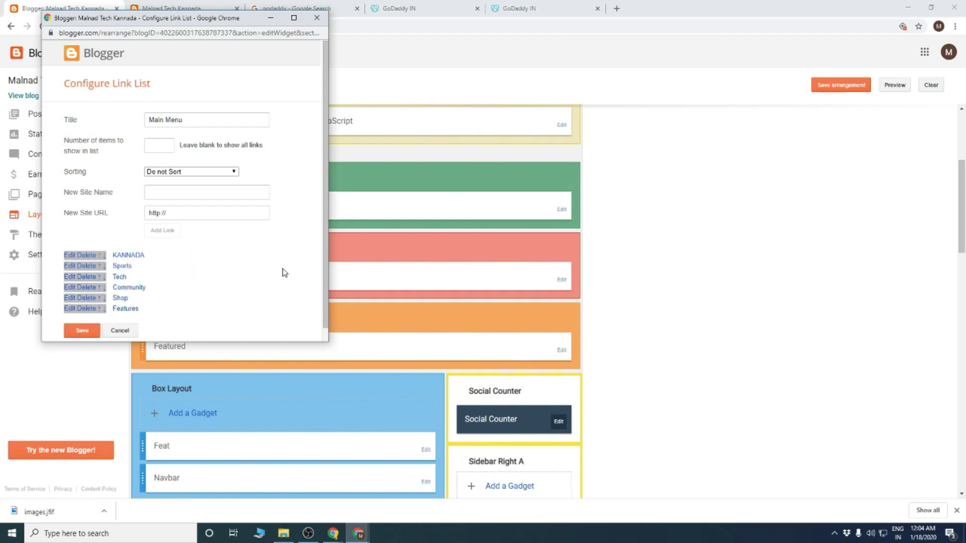
click(82, 331)
- Reload the live blog and check the renamed link in its main menu
click(191, 8)
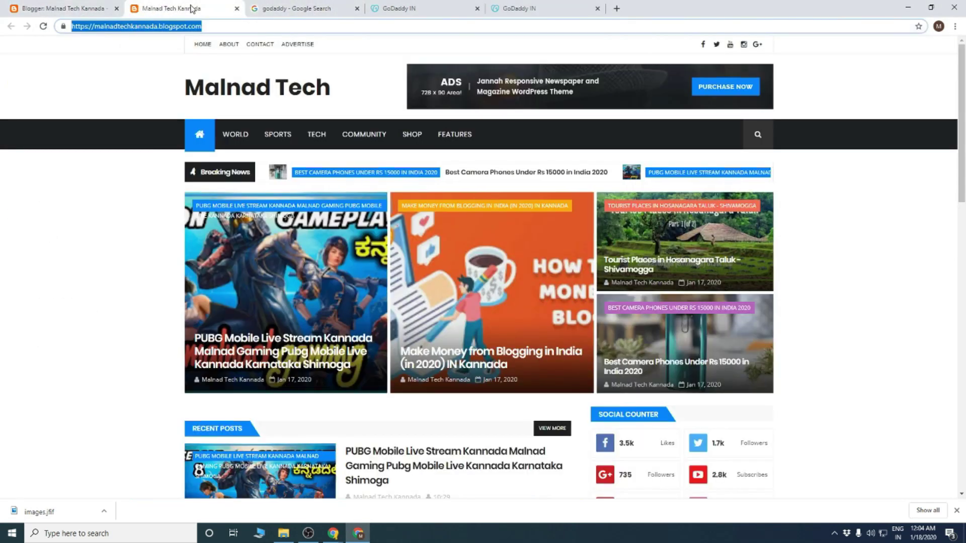
key(Return)
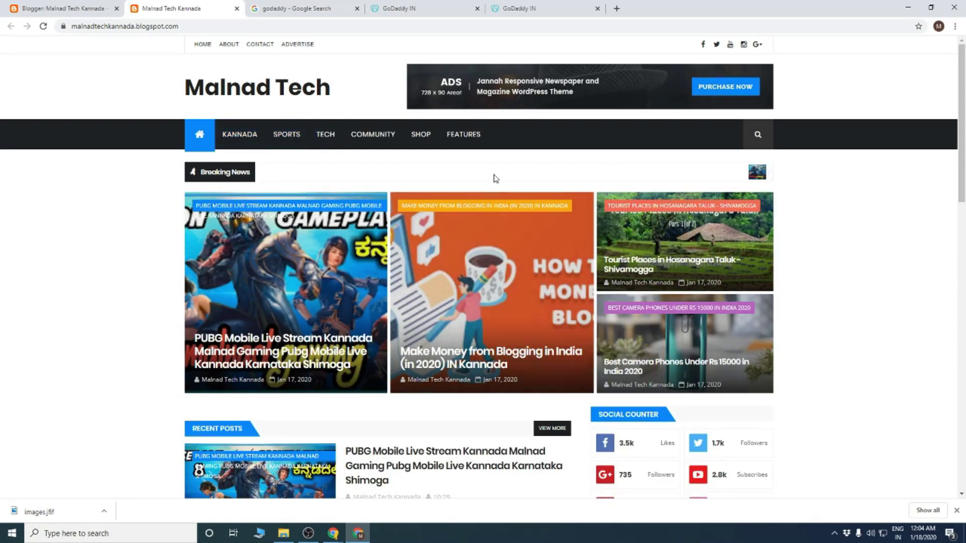
scroll(493, 176, down, 4)
scroll(552, 223, up, 3)
scroll(553, 222, up, 1)
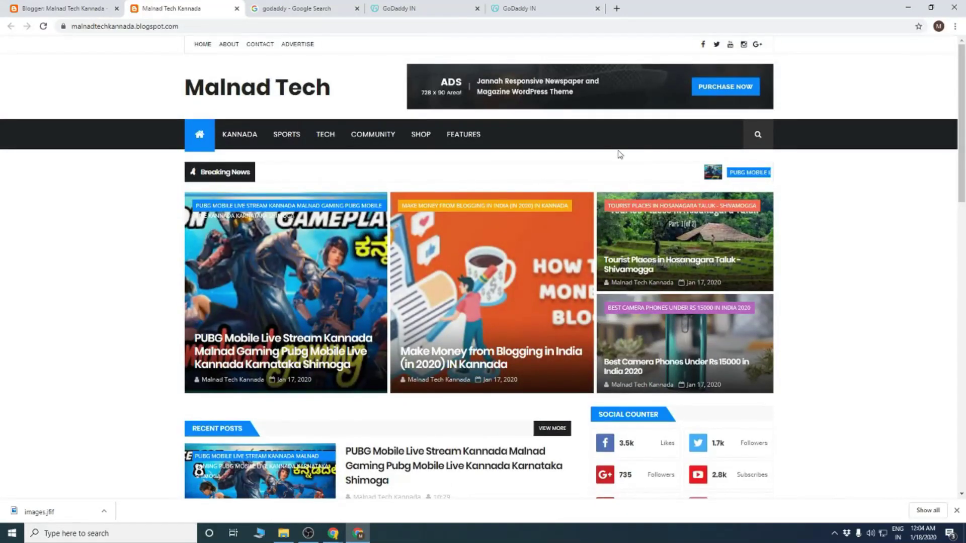
- Look over the live blog's home page, from the featured posts down through the recent posts and sidebar gadgets
scroll(625, 179, down, 10)
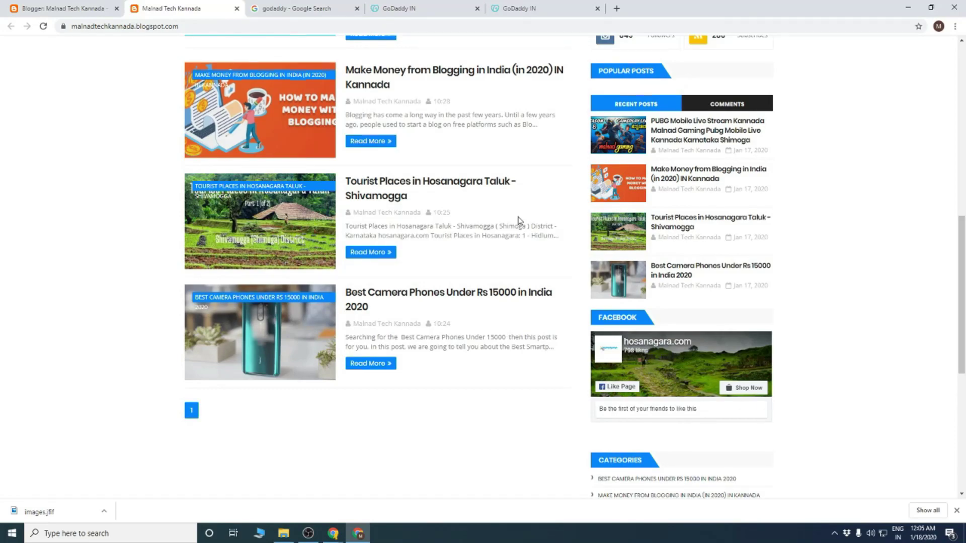
scroll(477, 276, down, 2)
scroll(478, 274, up, 11)
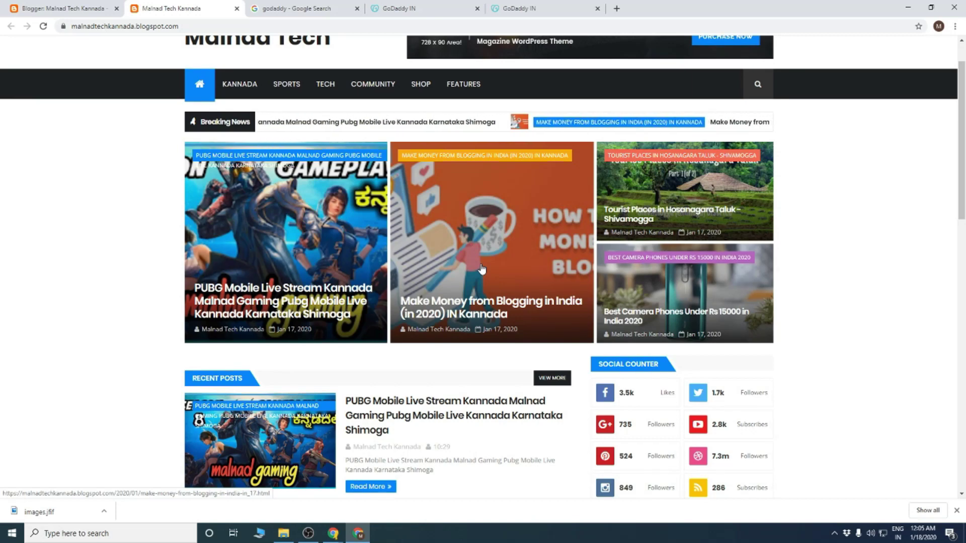
- Browse the blog's settings pages: basic, posts, comments and sharing, language and formatting, email, and search preferences
click(76, 9)
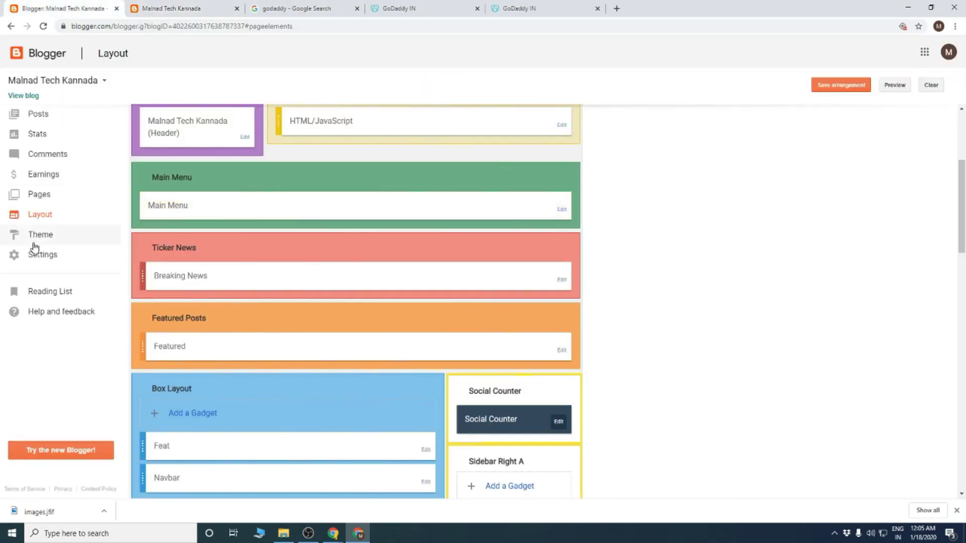
click(59, 256)
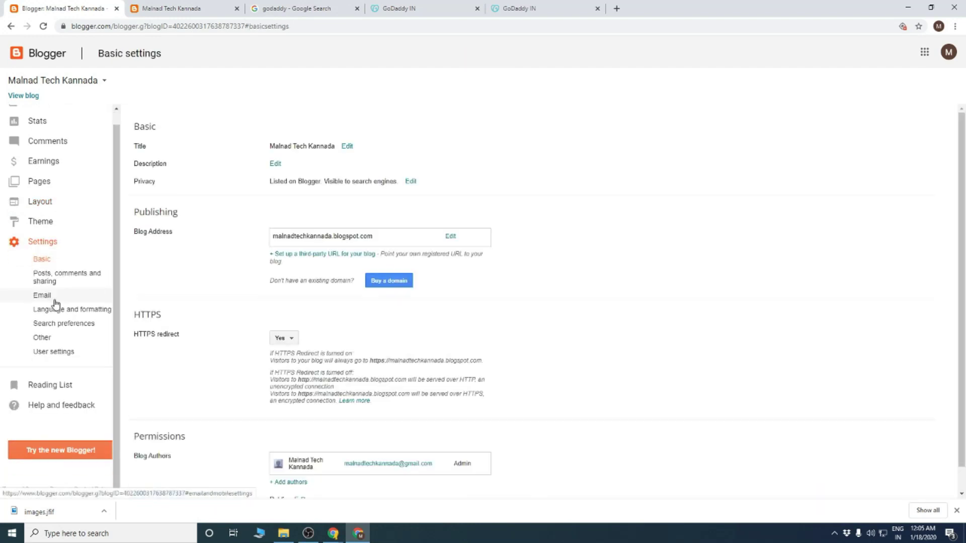
click(67, 274)
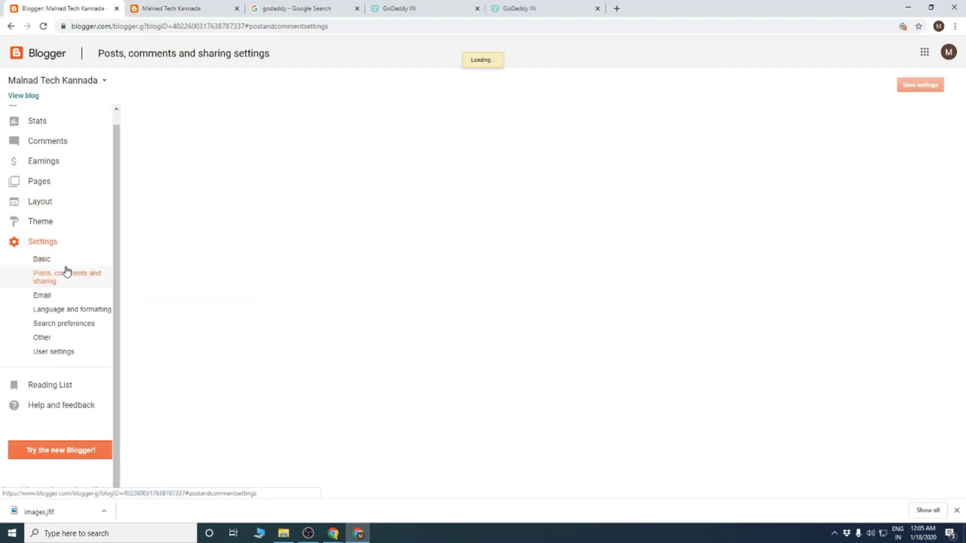
click(60, 309)
click(56, 297)
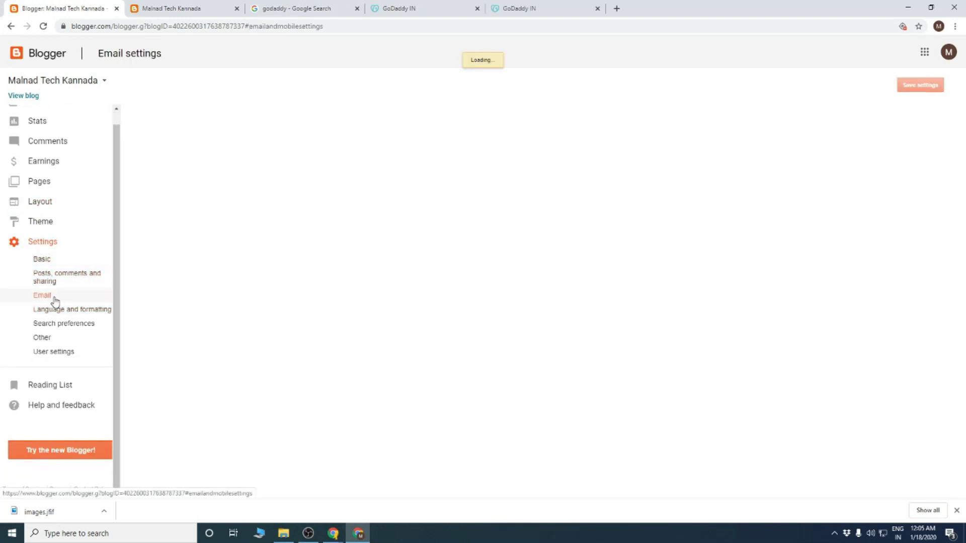
click(67, 326)
scroll(23, 110, up, 1)
- Open the live blog in a new tab from the Blogger dashboard and view its featured posts
click(24, 96)
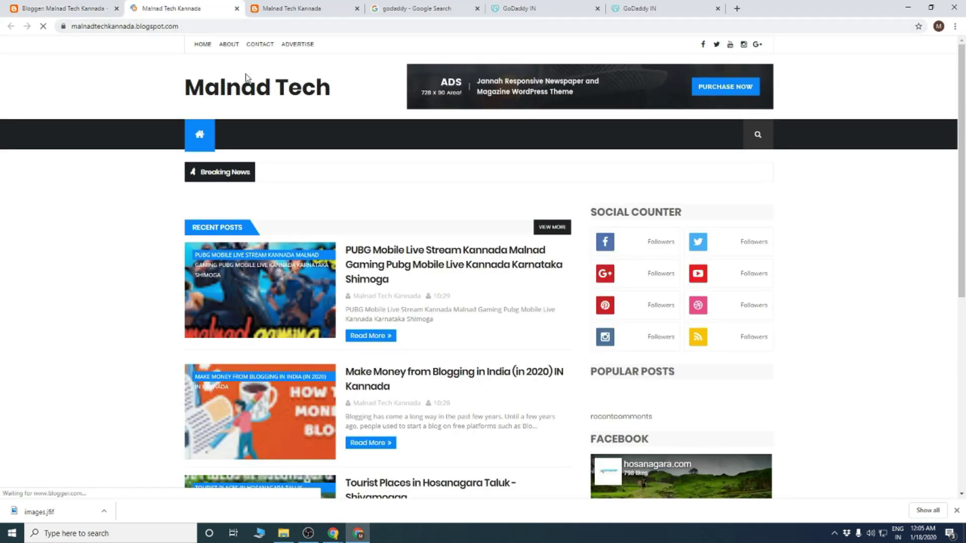
scroll(552, 313, down, 1)
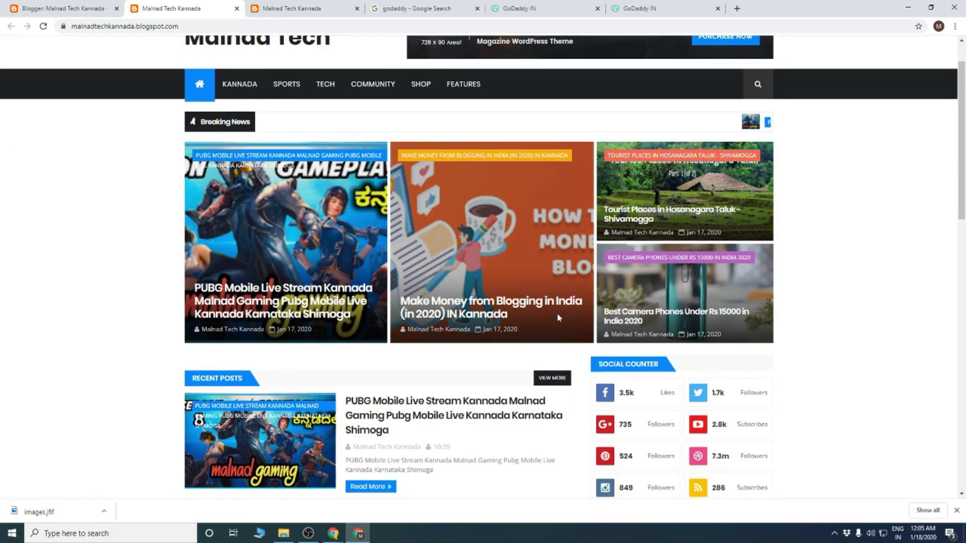